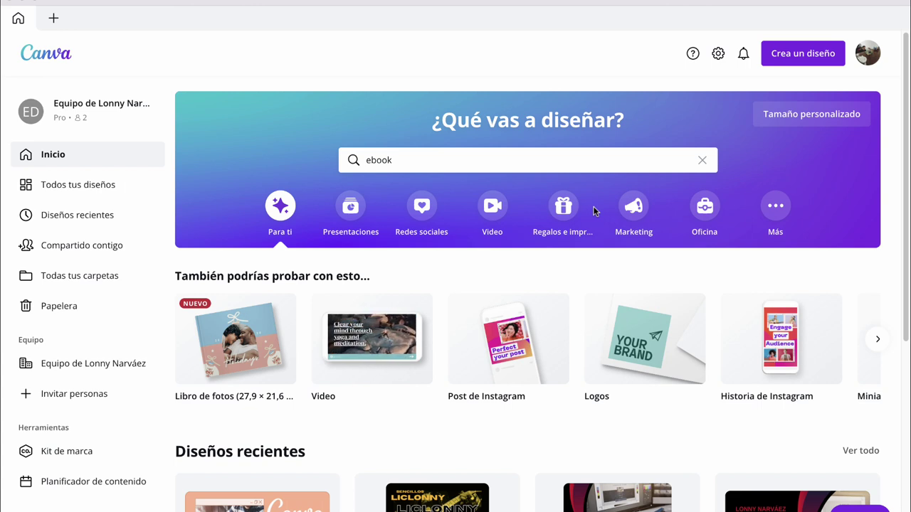
Show design suggestions for 'ebook', including 'Portada para eBook', on the Canva home page.
left_click(423, 161)
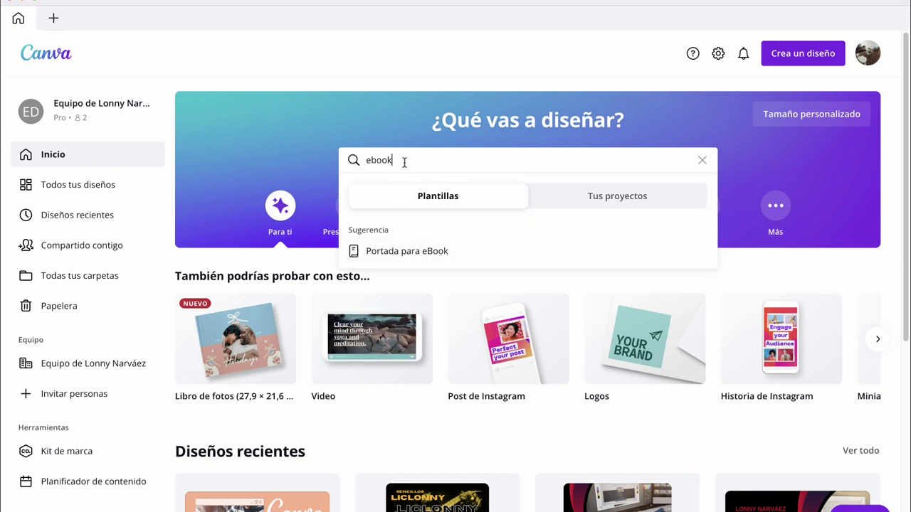
Search for 'ebook' templates and browse far down the eBook cover results.
key("Return")
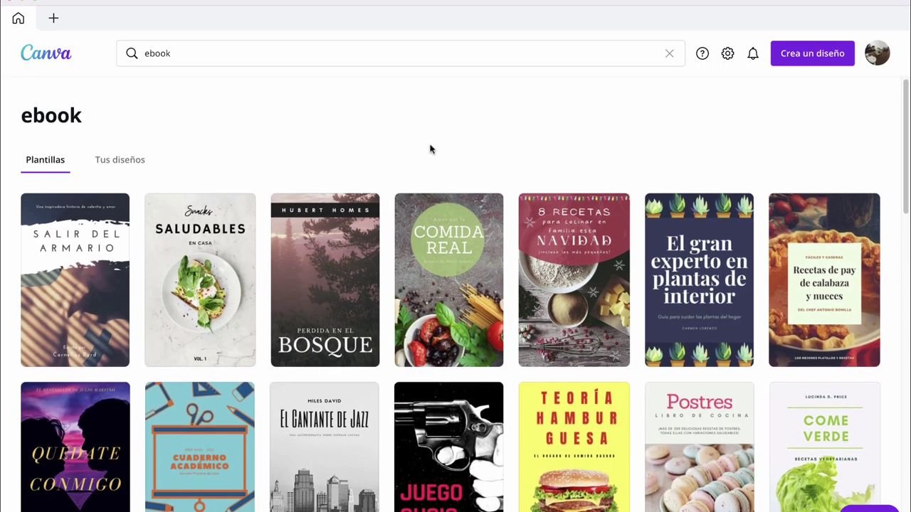
scroll(367, 140, "down", 1)
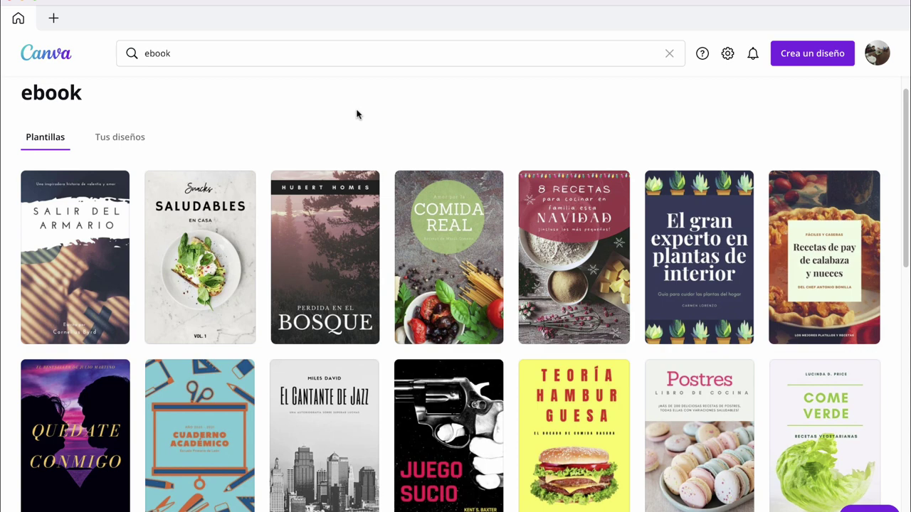
scroll(357, 115, "down", 2)
scroll(358, 115, "down", 2)
scroll(352, 206, "up", 3)
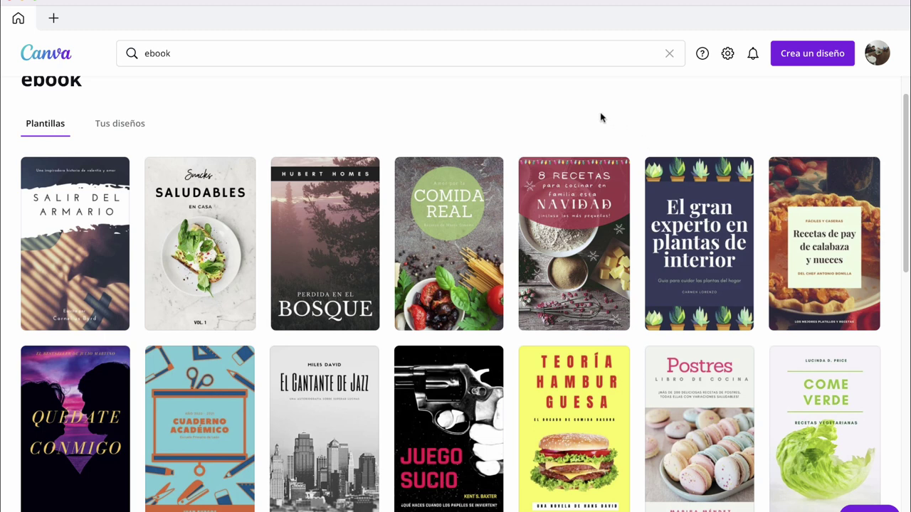
scroll(496, 237, "down", 1)
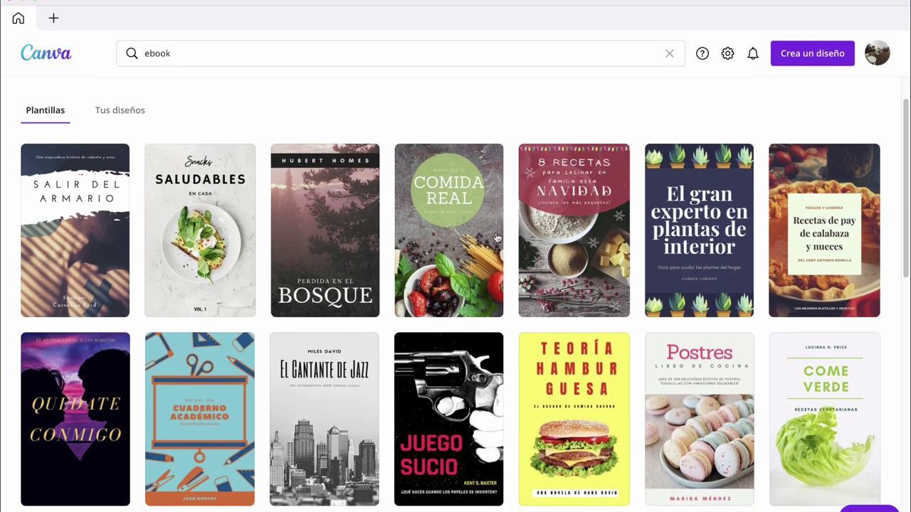
scroll(497, 237, "down", 2)
scroll(496, 238, "down", 2)
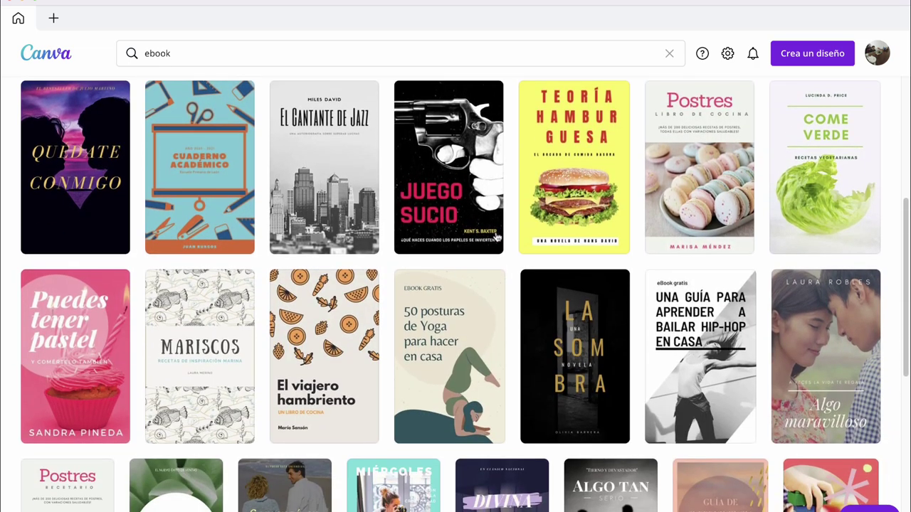
scroll(496, 238, "down", 1)
scroll(495, 238, "down", 2)
scroll(496, 237, "down", 2)
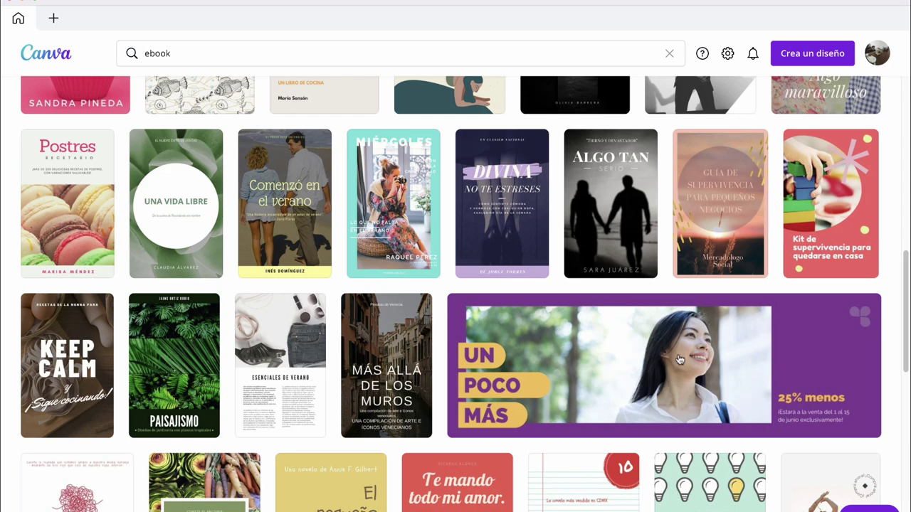
scroll(575, 349, "down", 3)
scroll(571, 351, "down", 1)
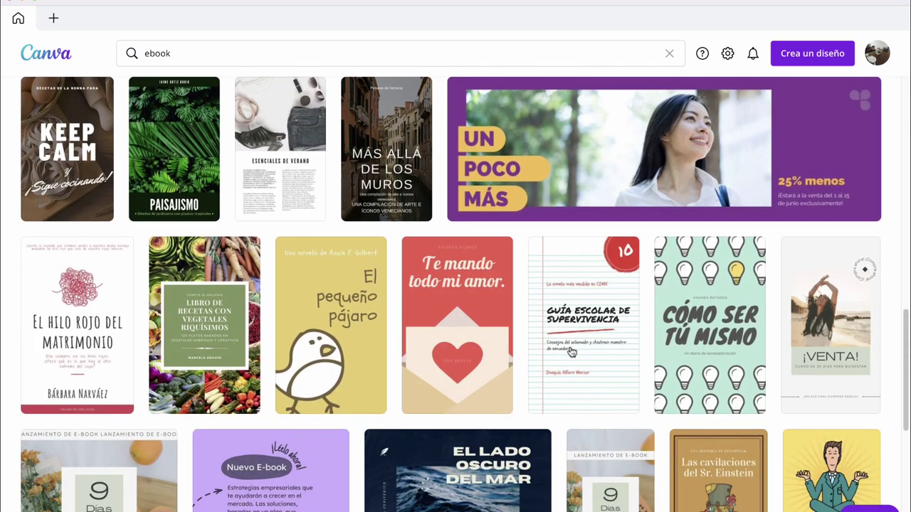
scroll(571, 351, "down", 2)
scroll(548, 362, "down", 1)
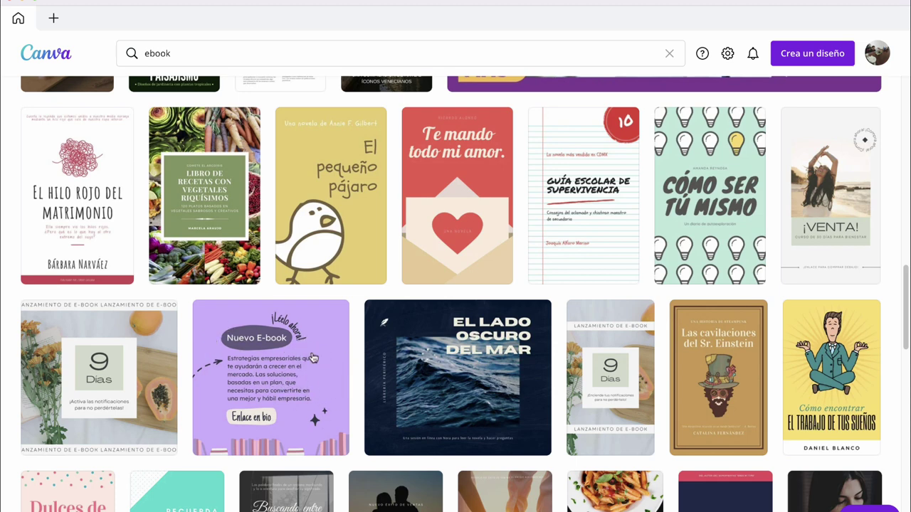
scroll(435, 394, "down", 1)
scroll(360, 397, "down", 2)
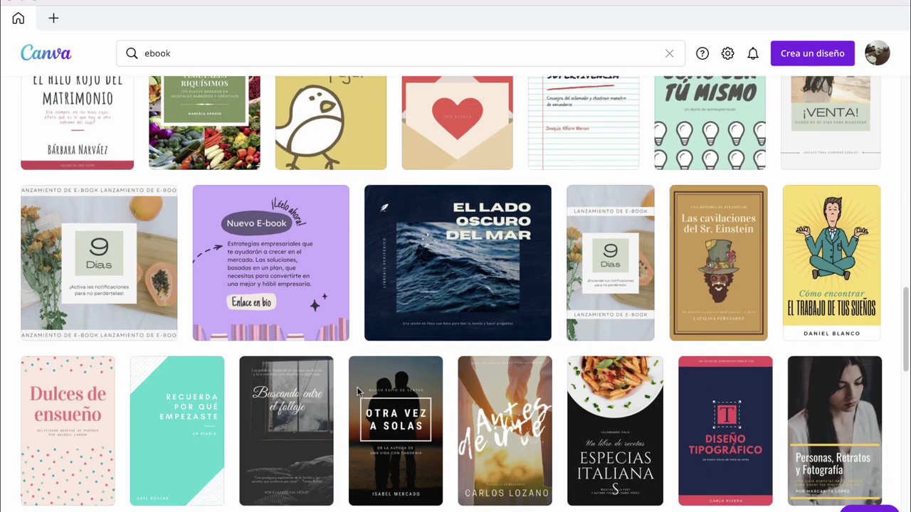
scroll(360, 396, "down", 1)
scroll(361, 396, "down", 3)
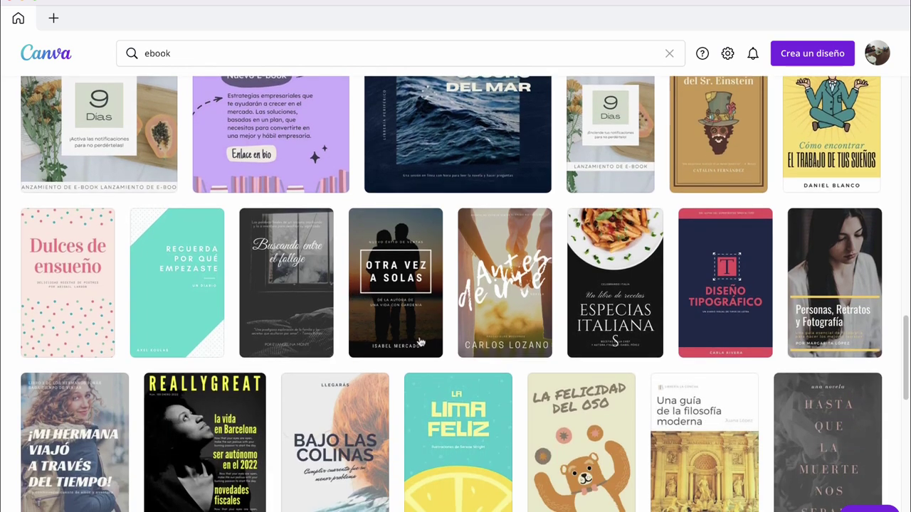
scroll(416, 354, "down", 1)
scroll(416, 353, "down", 2)
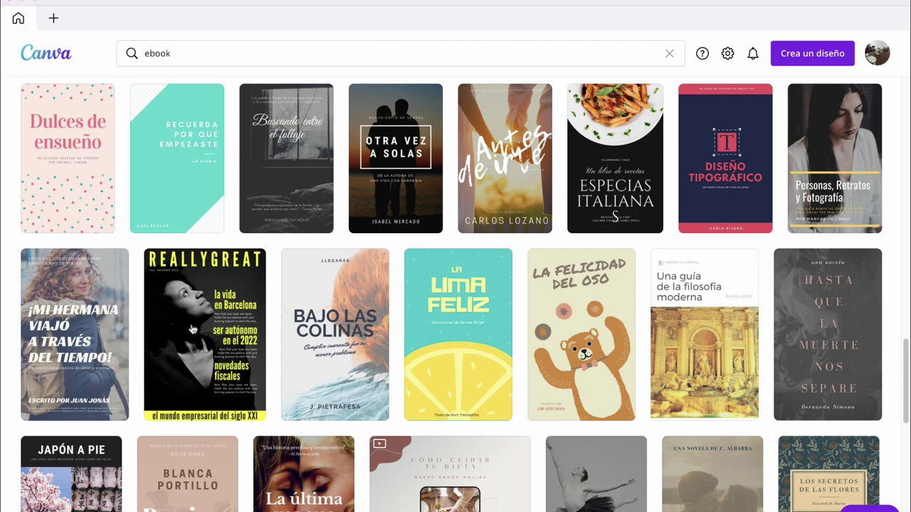
scroll(223, 324, "down", 1)
scroll(217, 354, "down", 1)
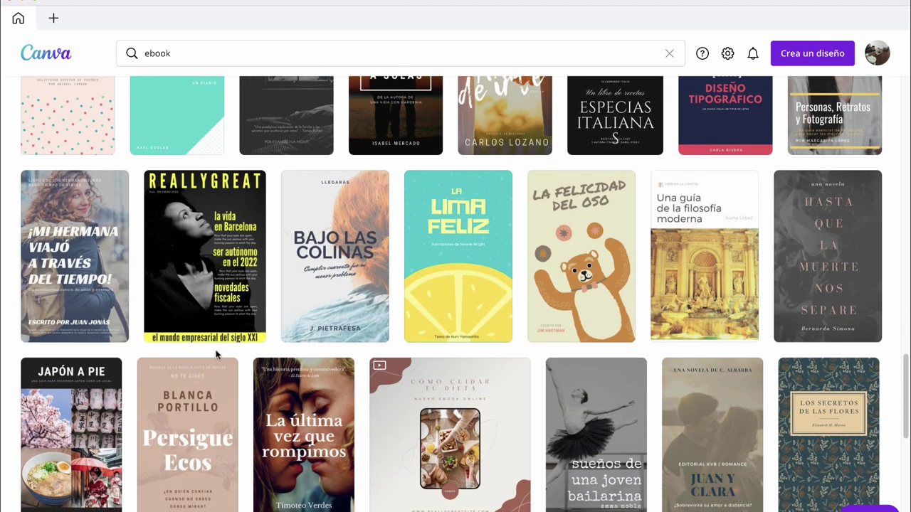
scroll(217, 354, "down", 2)
scroll(217, 353, "down", 3)
scroll(217, 353, "down", 1)
scroll(217, 354, "down", 1)
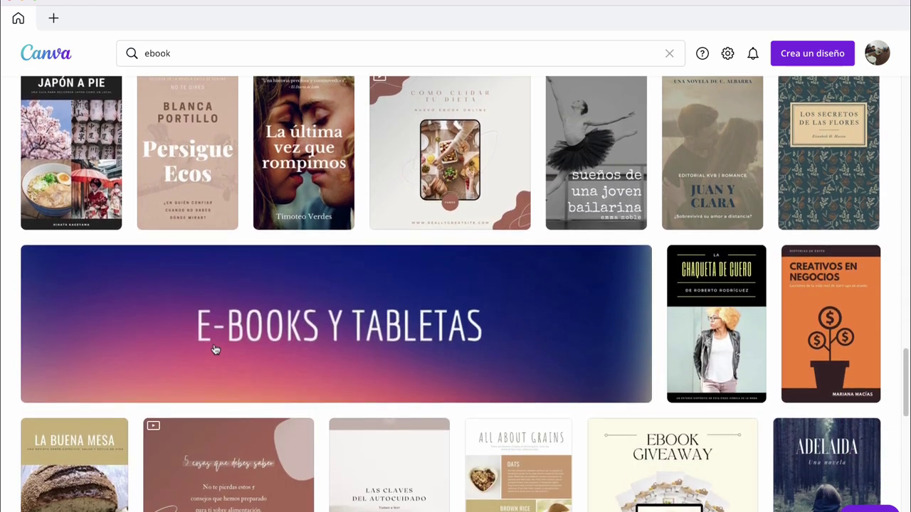
scroll(217, 352, "down", 5)
scroll(215, 349, "down", 1)
scroll(216, 349, "down", 4)
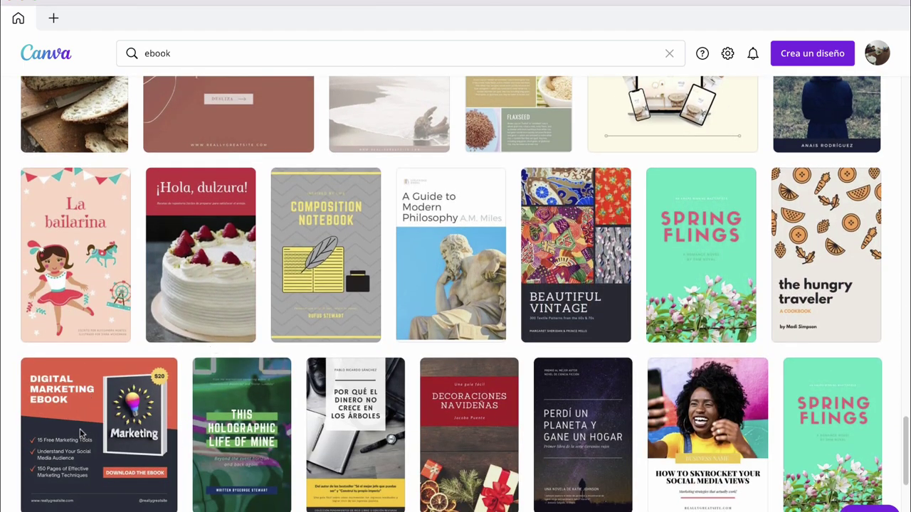
Open the Digital Marketing Ebook template and start a new 512 × 800 px eBook cover design.
left_click(109, 431)
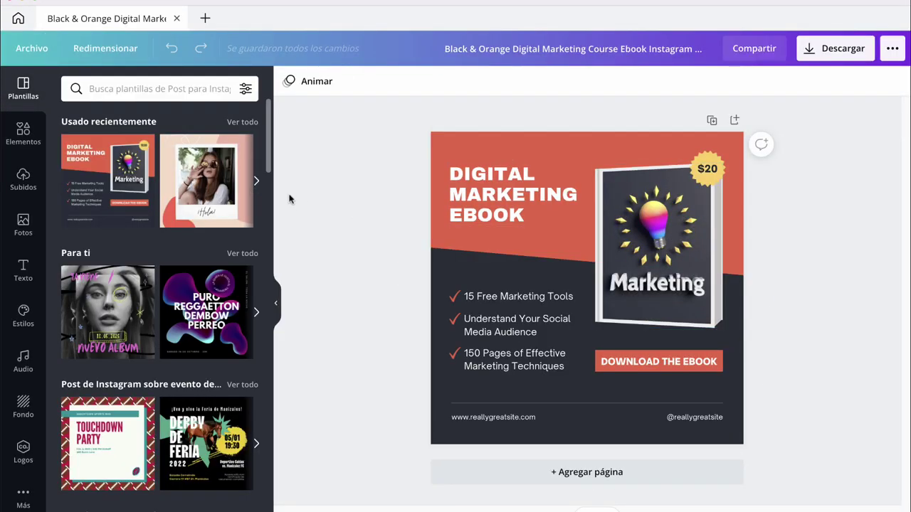
left_click(205, 20)
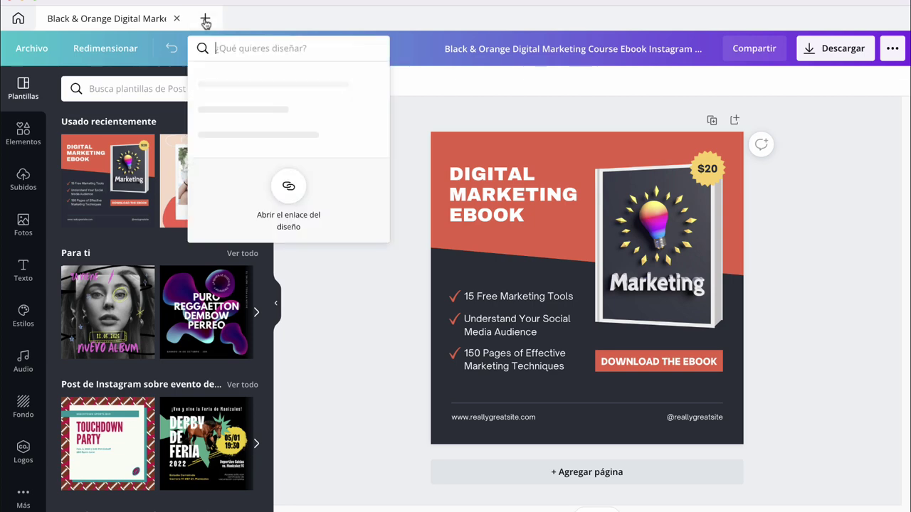
type("ebook")
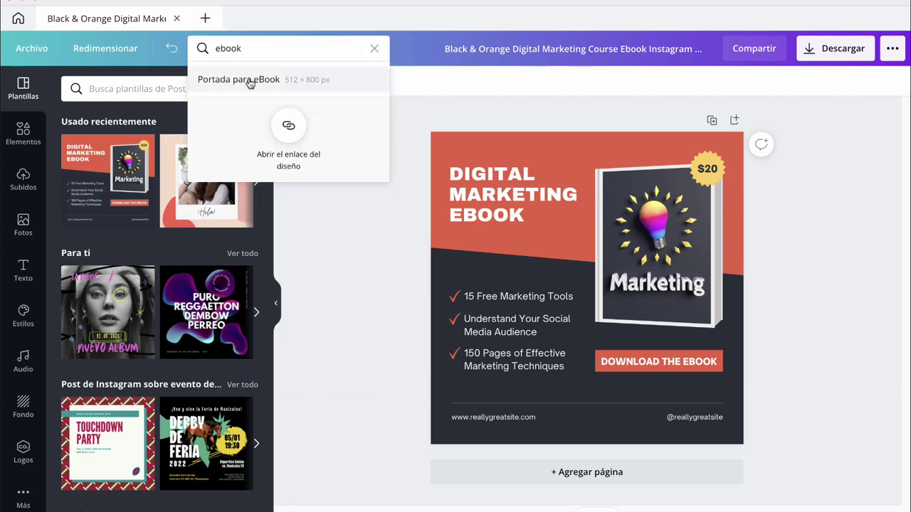
left_click(248, 82)
scroll(169, 346, "down", 3)
scroll(169, 346, "down", 3)
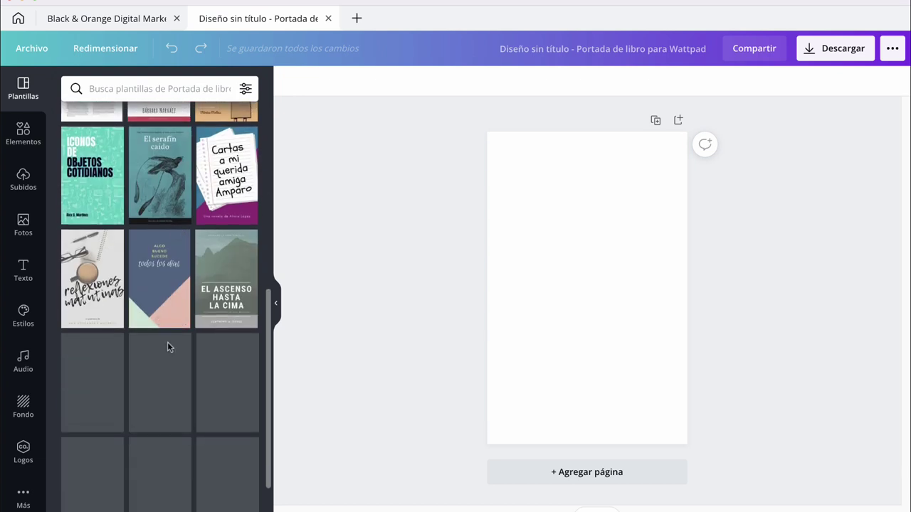
scroll(170, 352, "down", 1)
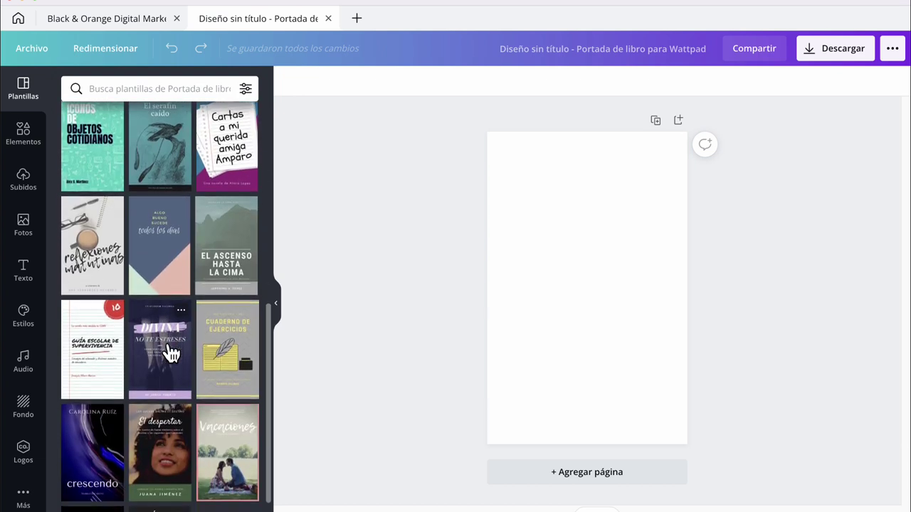
scroll(171, 352, "down", 2)
scroll(171, 349, "down", 2)
scroll(170, 349, "down", 3)
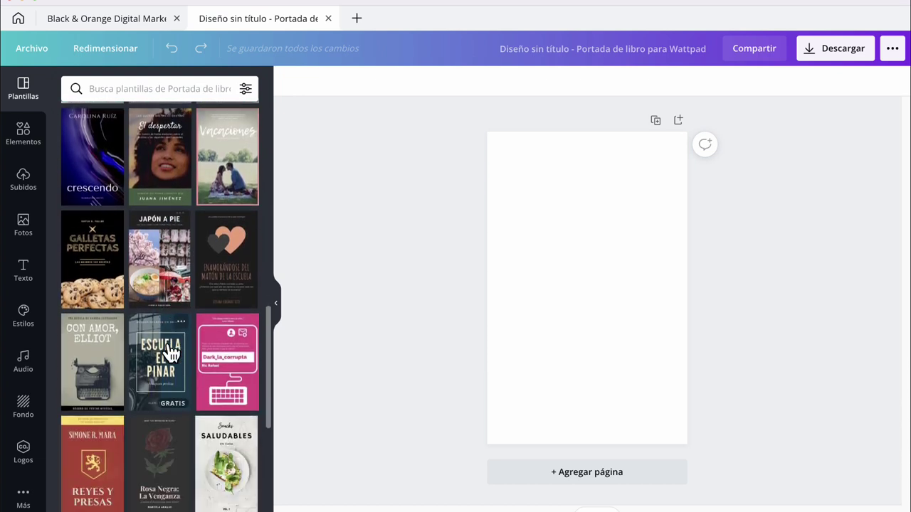
scroll(92, 193, "up", 2)
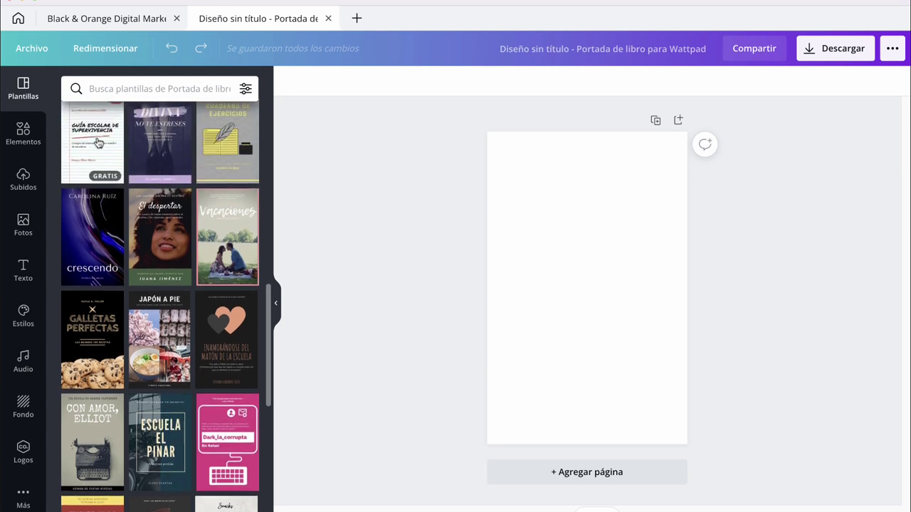
scroll(201, 408, "down", 3)
scroll(202, 409, "down", 2)
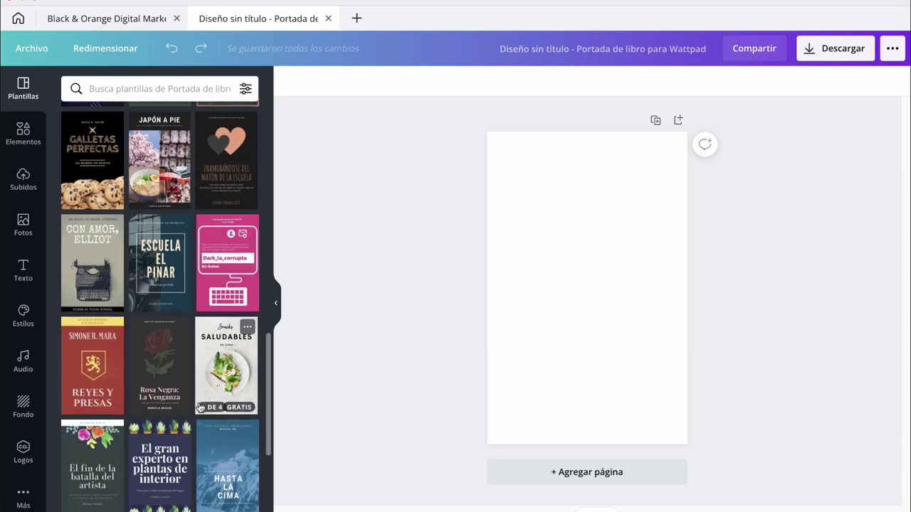
scroll(197, 401, "down", 3)
scroll(197, 400, "down", 3)
scroll(197, 401, "down", 2)
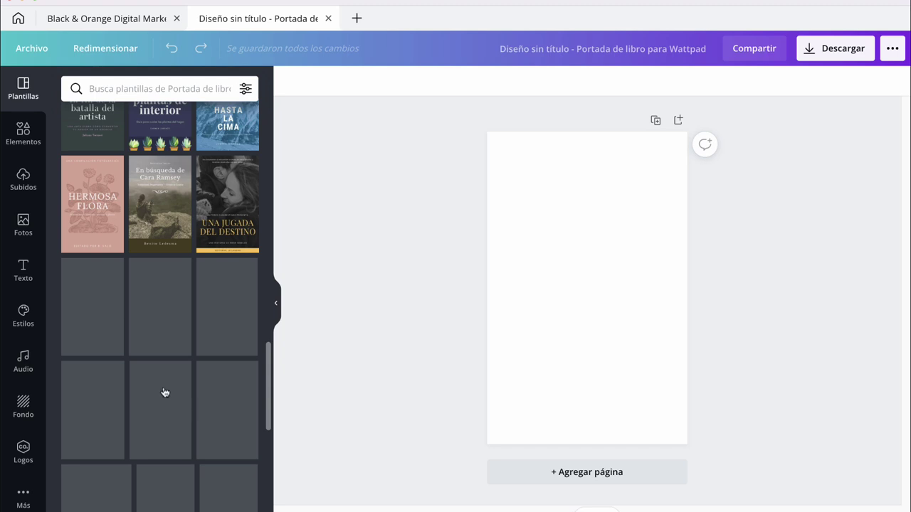
scroll(155, 389, "down", 2)
scroll(146, 387, "down", 5)
scroll(146, 387, "down", 1)
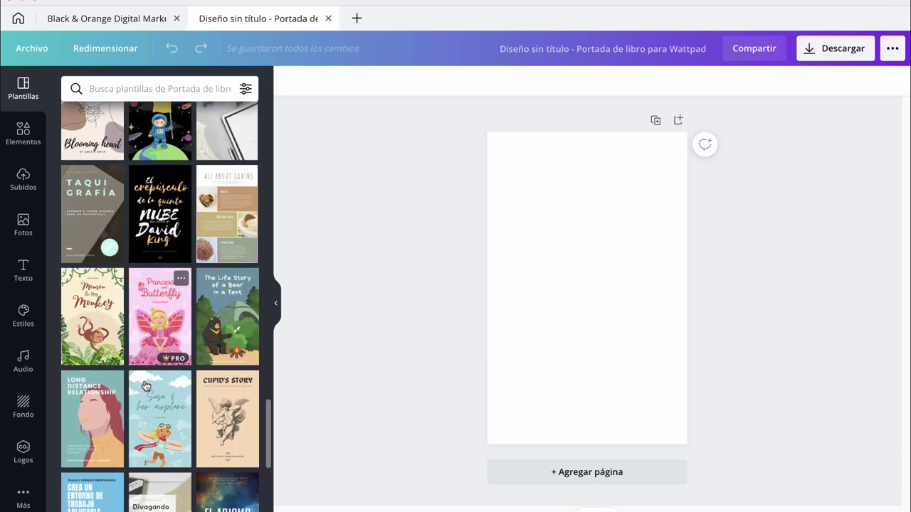
scroll(146, 386, "down", 2)
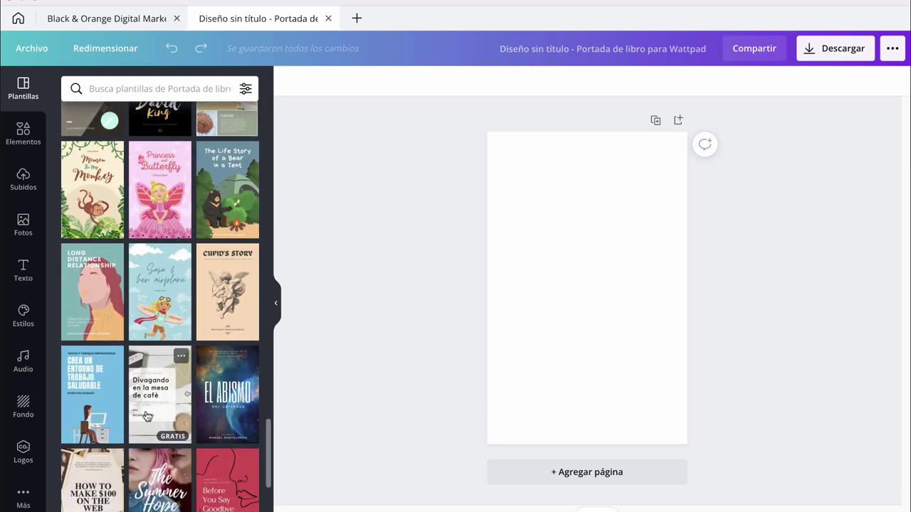
scroll(147, 415, "down", 1)
scroll(149, 412, "down", 3)
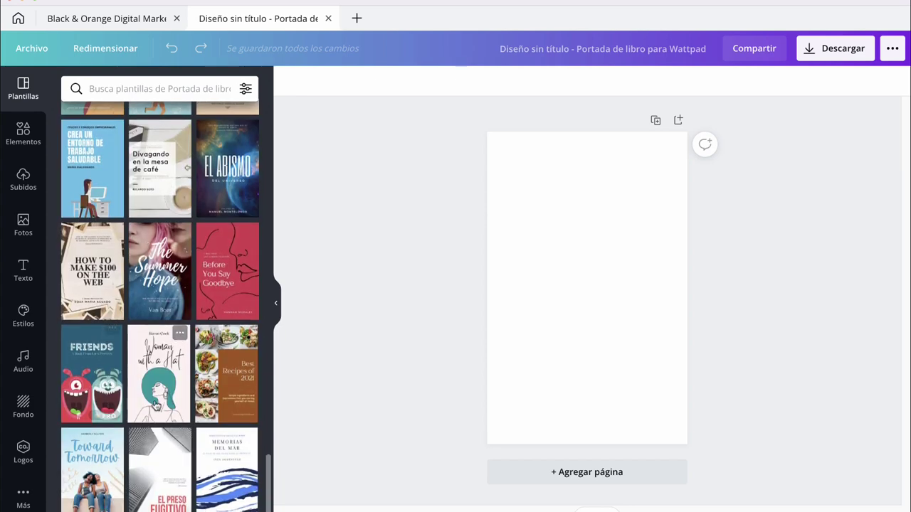
scroll(156, 406, "down", 2)
scroll(158, 391, "down", 2)
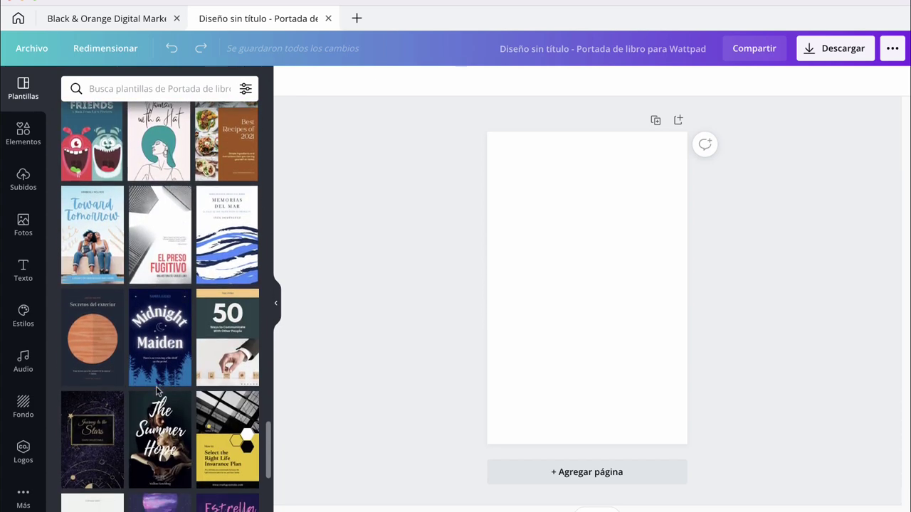
scroll(157, 390, "down", 1)
scroll(160, 389, "down", 2)
scroll(162, 387, "down", 4)
scroll(165, 384, "down", 1)
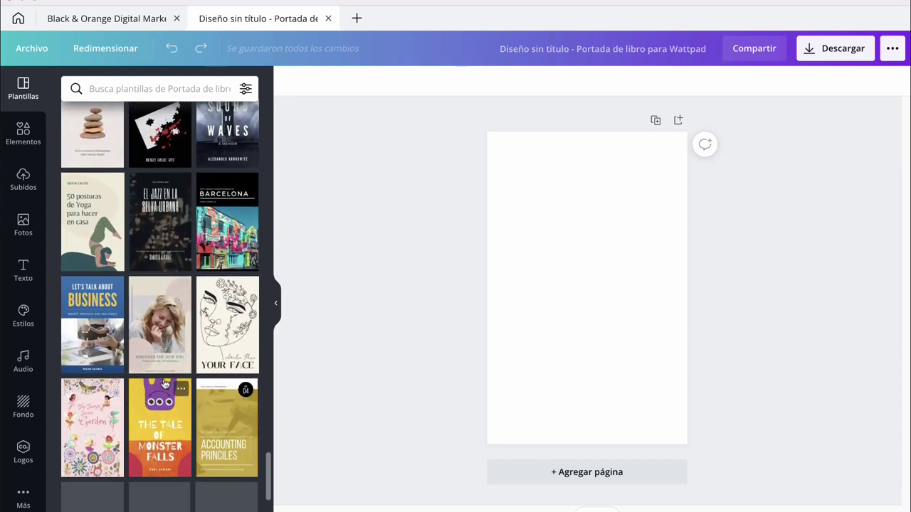
scroll(164, 384, "down", 2)
scroll(163, 380, "down", 1)
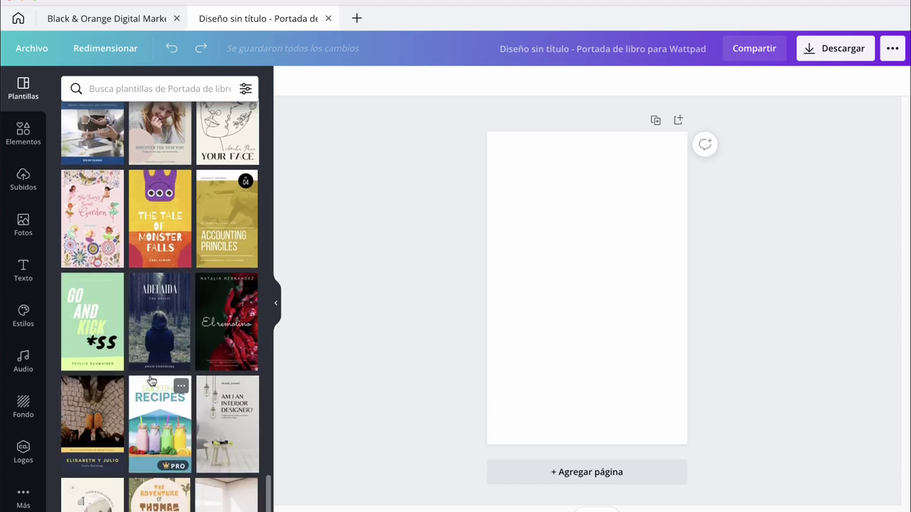
scroll(151, 382, "down", 1)
scroll(151, 382, "down", 1)
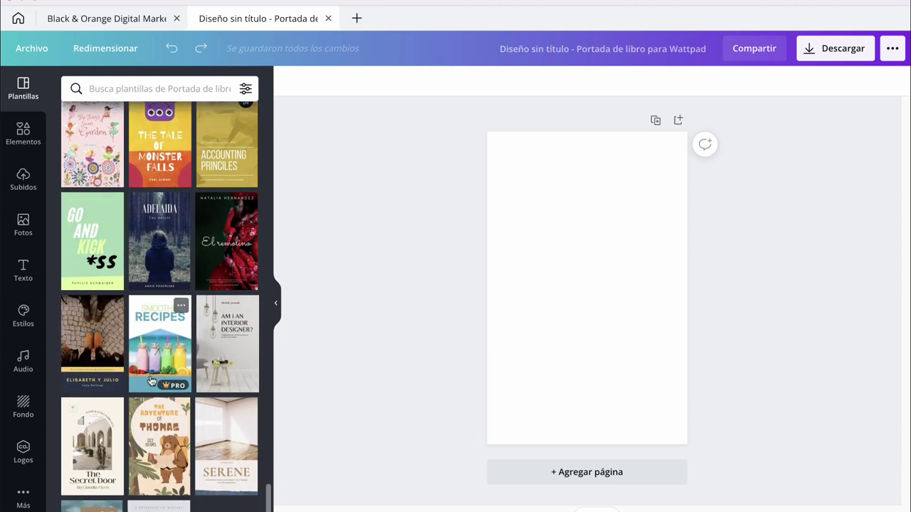
scroll(150, 382, "down", 1)
scroll(151, 382, "down", 2)
scroll(151, 382, "down", 1)
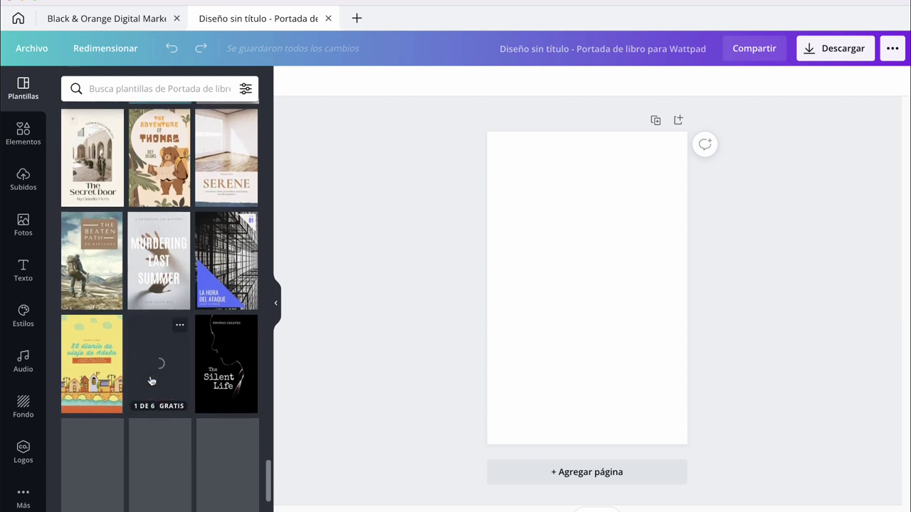
scroll(151, 382, "down", 1)
scroll(150, 379, "down", 1)
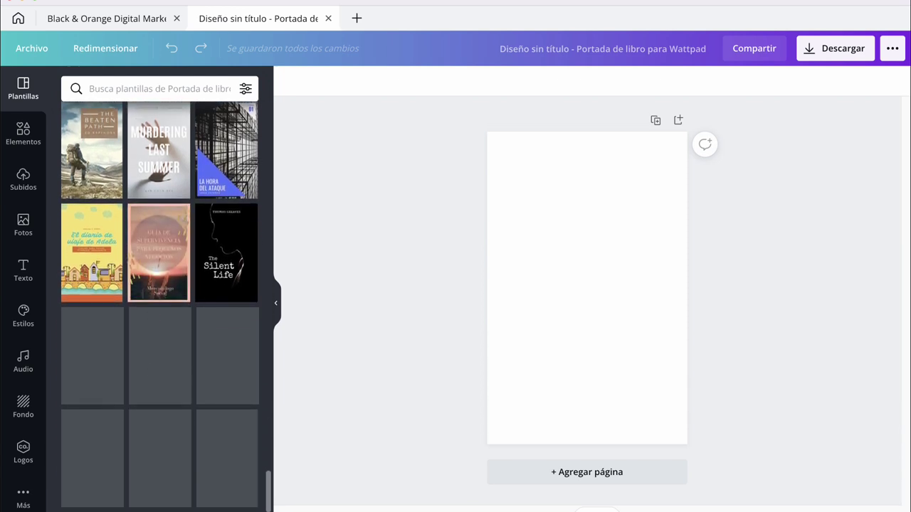
scroll(152, 382, "down", 1)
scroll(152, 382, "down", 1)
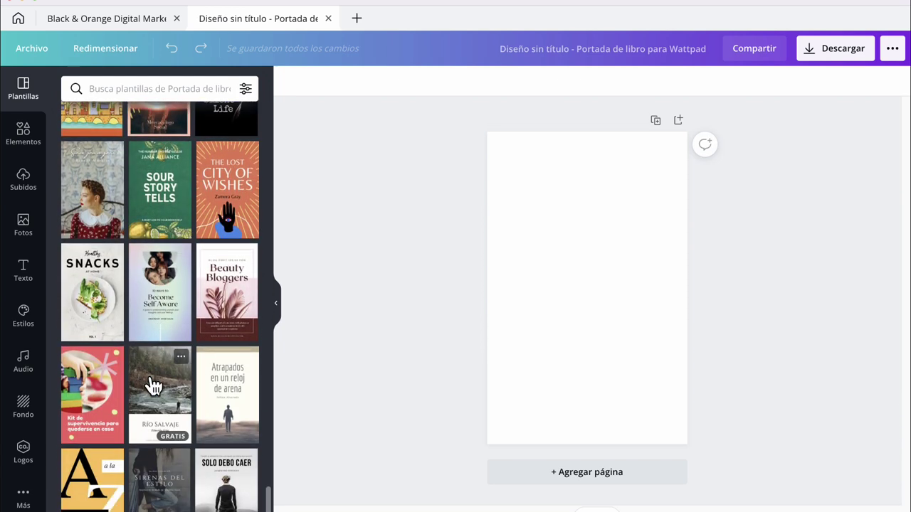
scroll(152, 382, "down", 1)
scroll(150, 380, "down", 1)
scroll(151, 379, "down", 2)
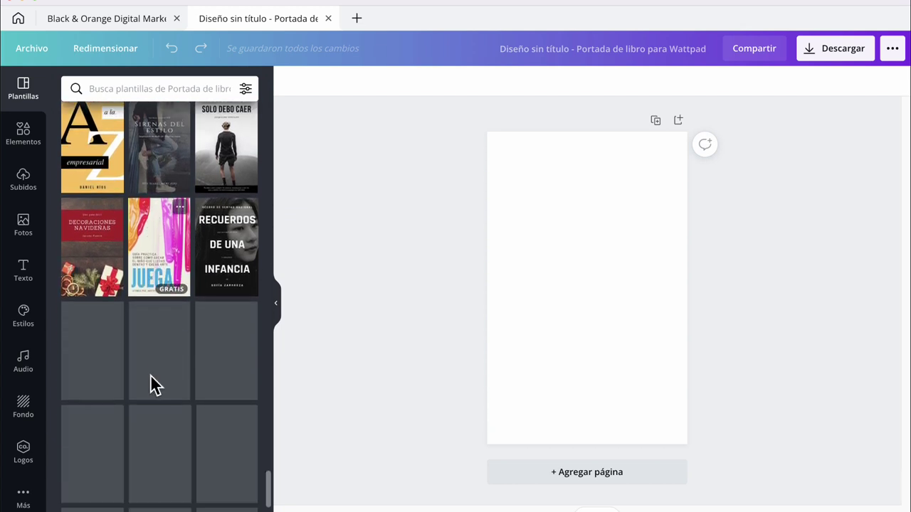
scroll(151, 382, "down", 1)
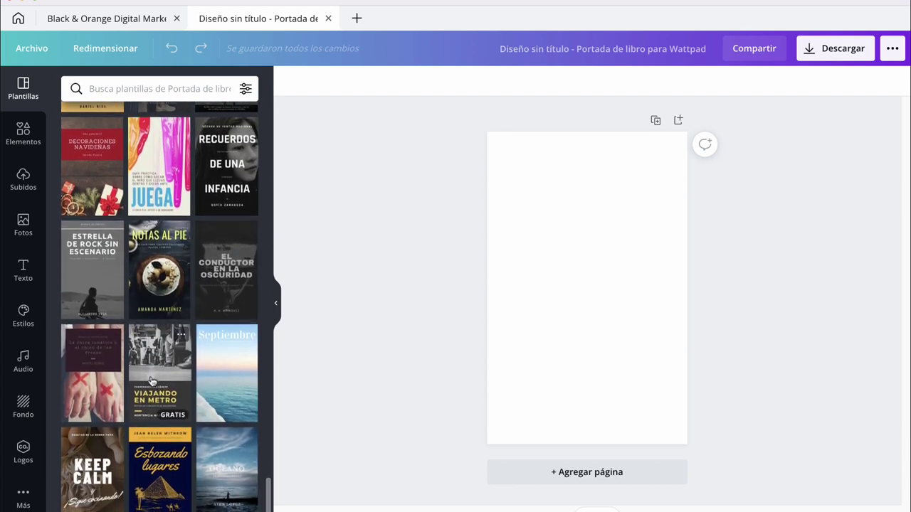
scroll(151, 381, "down", 1)
scroll(153, 392, "down", 1)
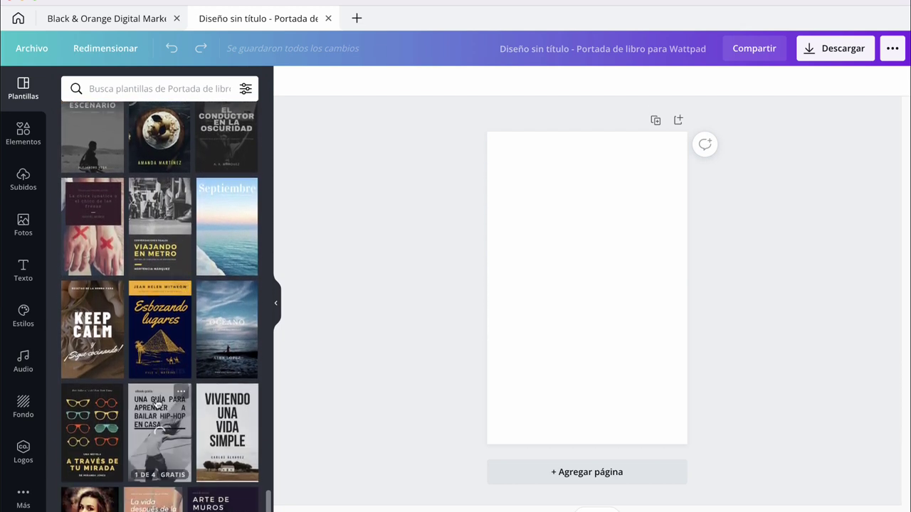
scroll(158, 404, "down", 1)
scroll(167, 406, "down", 1)
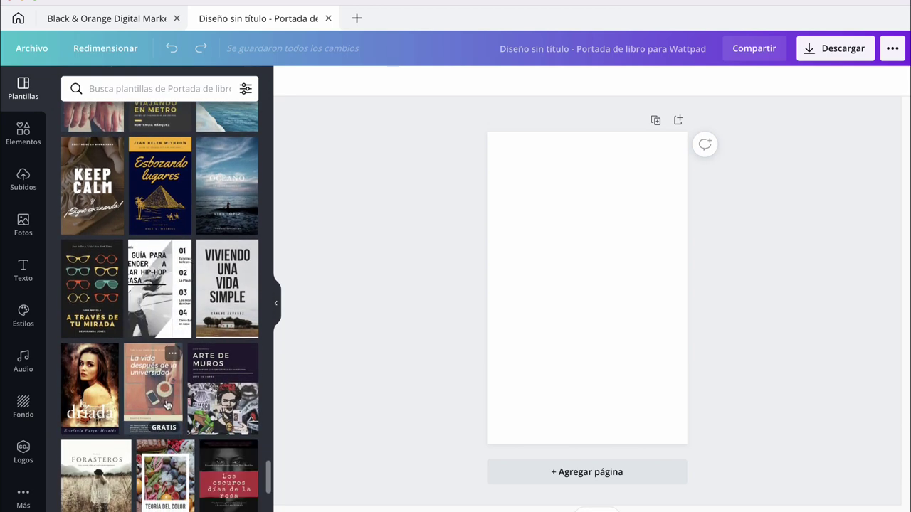
scroll(168, 407, "down", 1)
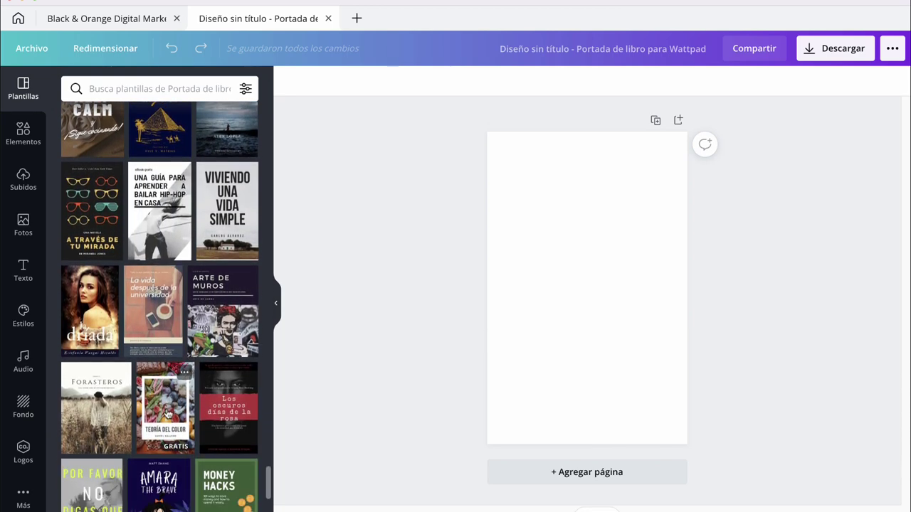
scroll(168, 414, "down", 3)
scroll(168, 413, "down", 1)
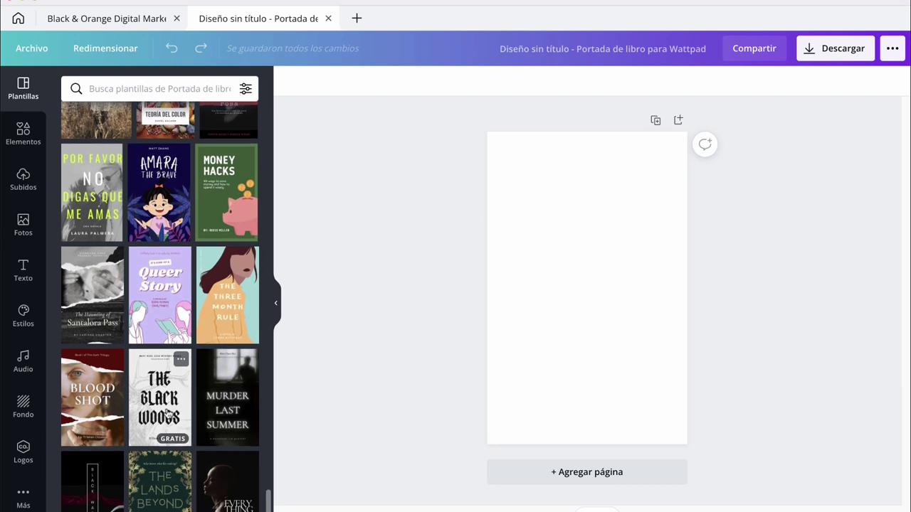
scroll(167, 413, "down", 3)
scroll(167, 412, "down", 2)
scroll(168, 412, "down", 1)
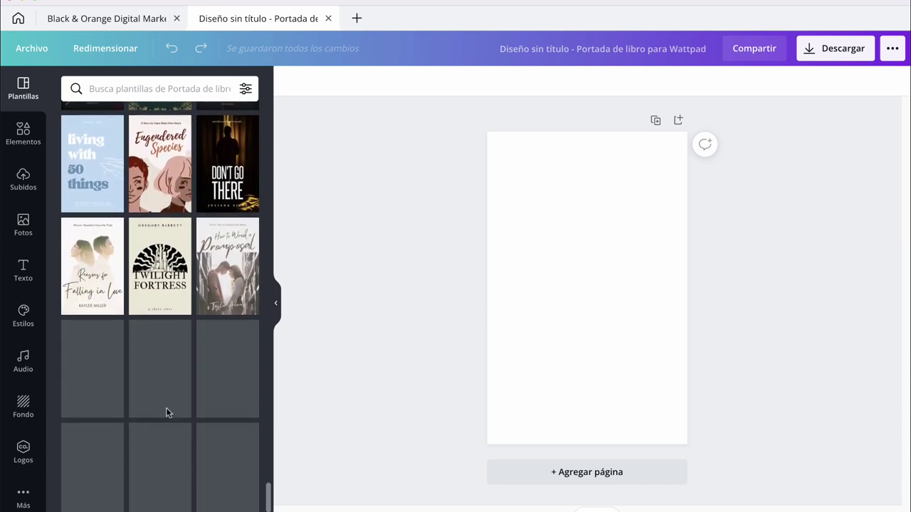
scroll(169, 415, "down", 2)
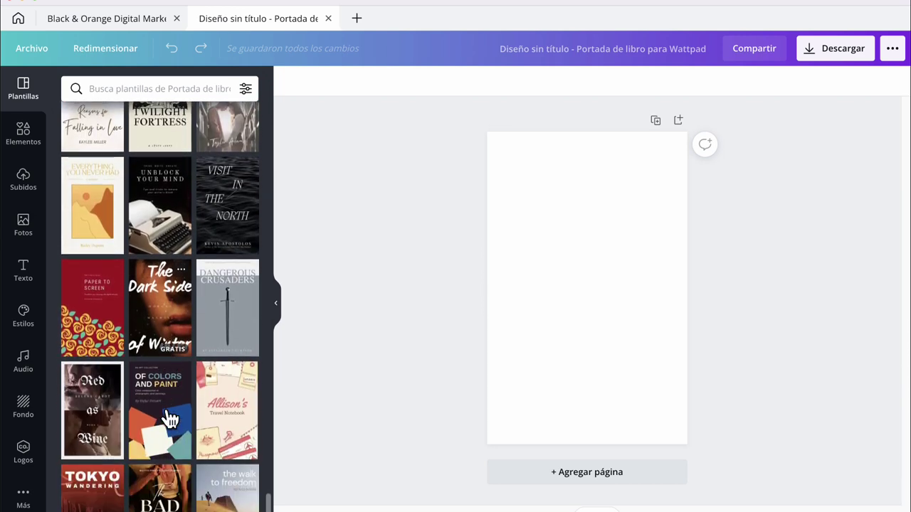
scroll(169, 420, "down", 1)
scroll(169, 420, "down", 1)
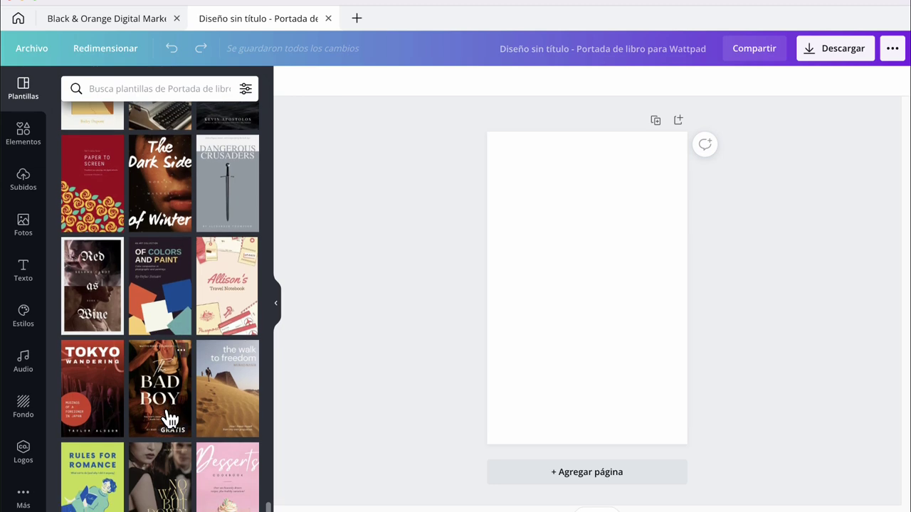
scroll(169, 420, "down", 4)
scroll(169, 420, "down", 1)
scroll(168, 416, "down", 3)
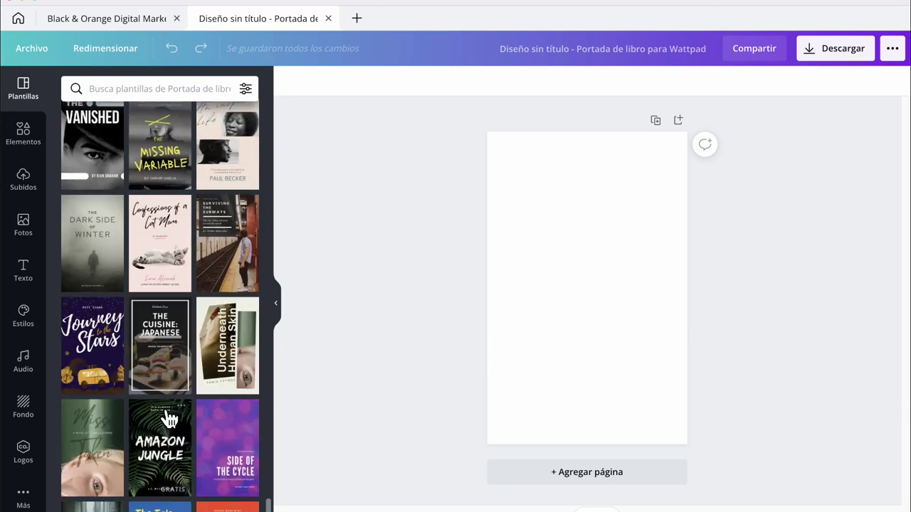
scroll(169, 418, "down", 5)
scroll(170, 419, "down", 2)
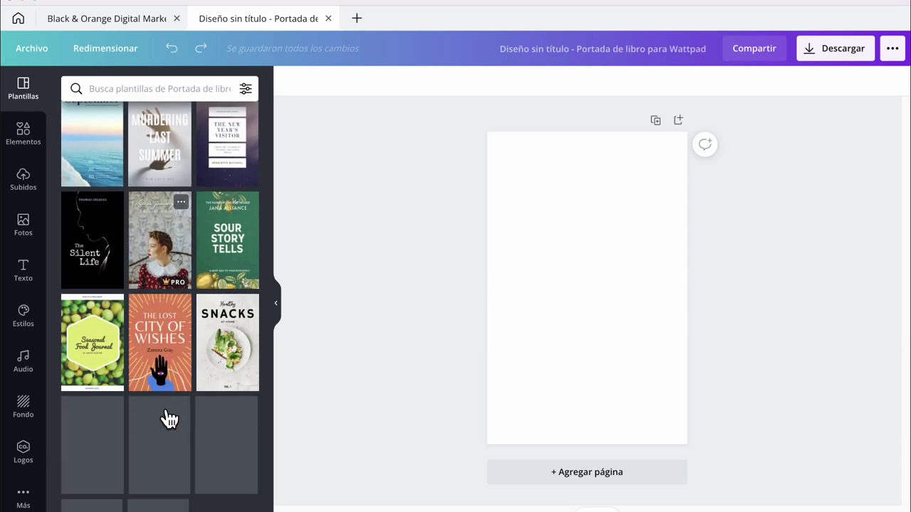
scroll(170, 418, "down", 1)
scroll(170, 420, "down", 1)
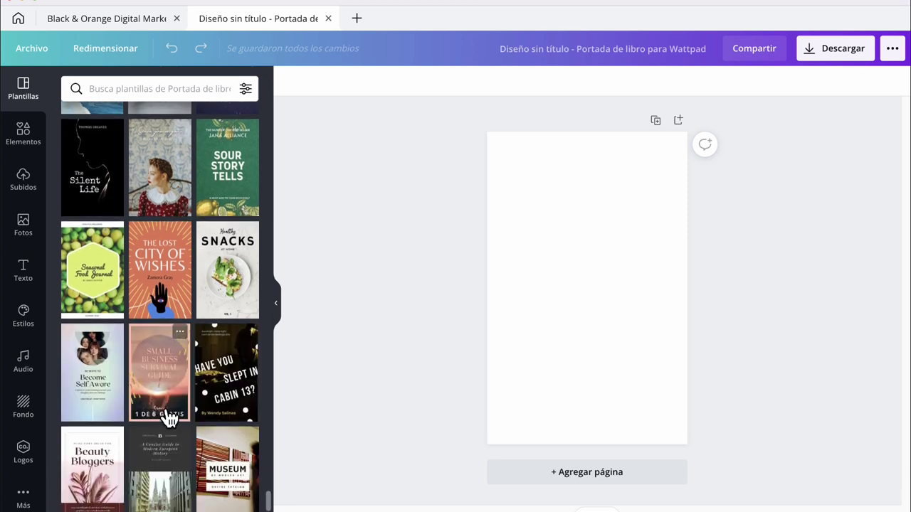
scroll(169, 420, "down", 2)
scroll(170, 418, "down", 1)
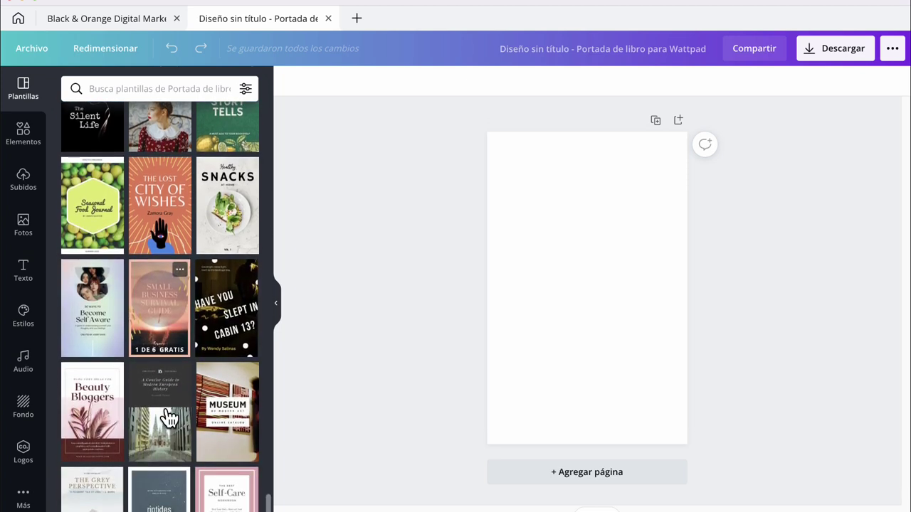
scroll(169, 412, "down", 3)
mouse_move(92, 308)
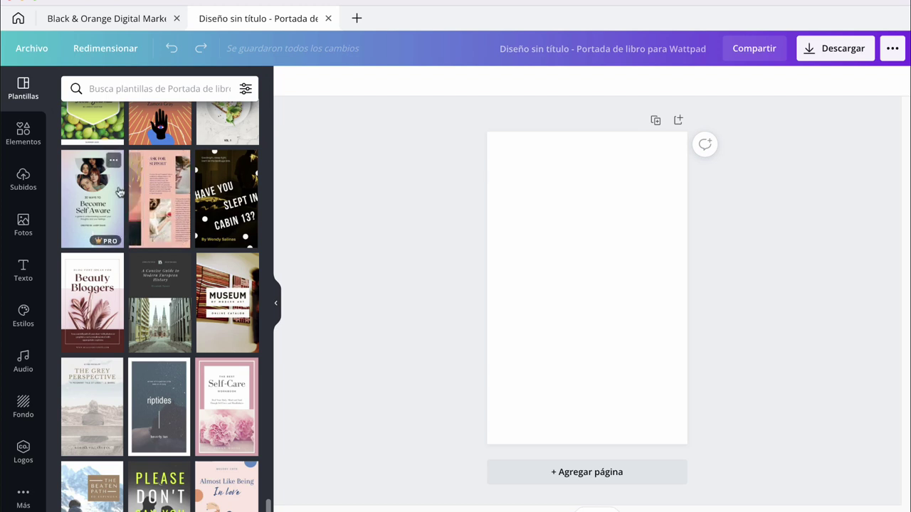
Apply all six pages of the Navy Pink Social Marketer EBook template to the blank design.
left_click(163, 197)
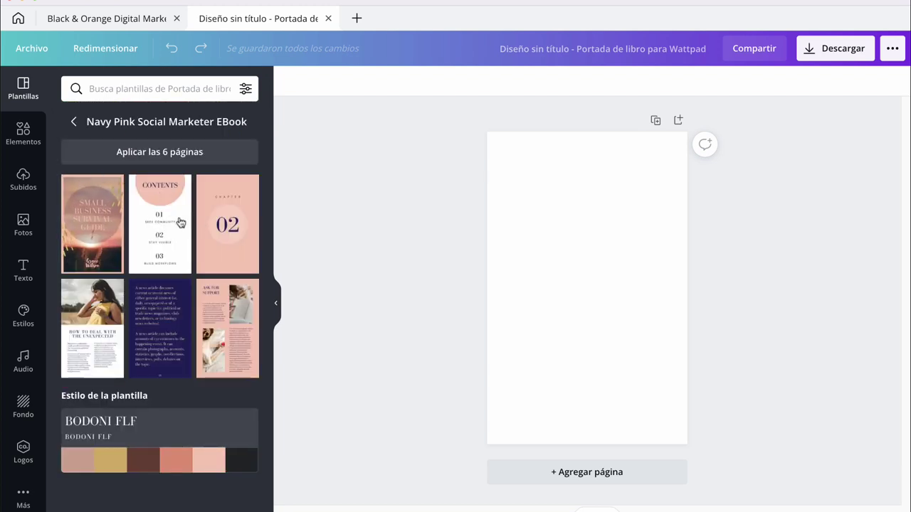
left_click(157, 152)
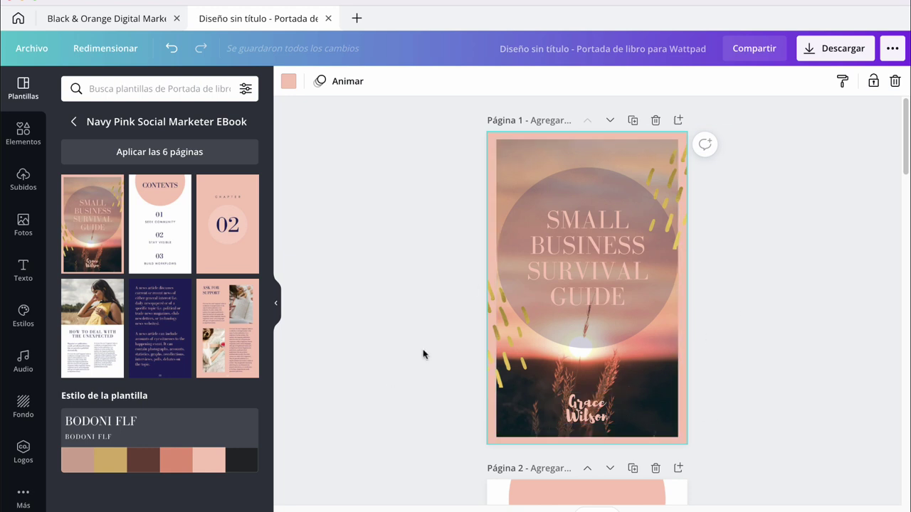
left_click(106, 86)
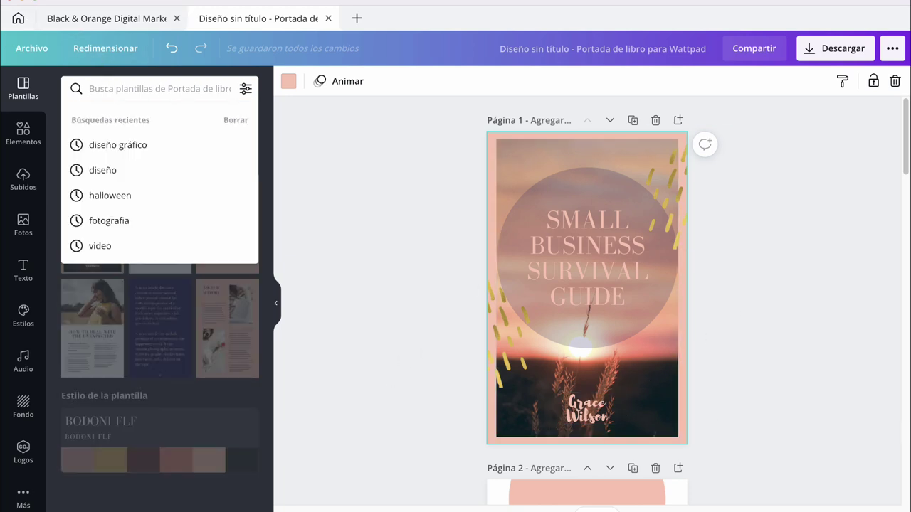
Search stock photos for 'diseño grafico'.
type("diseño")
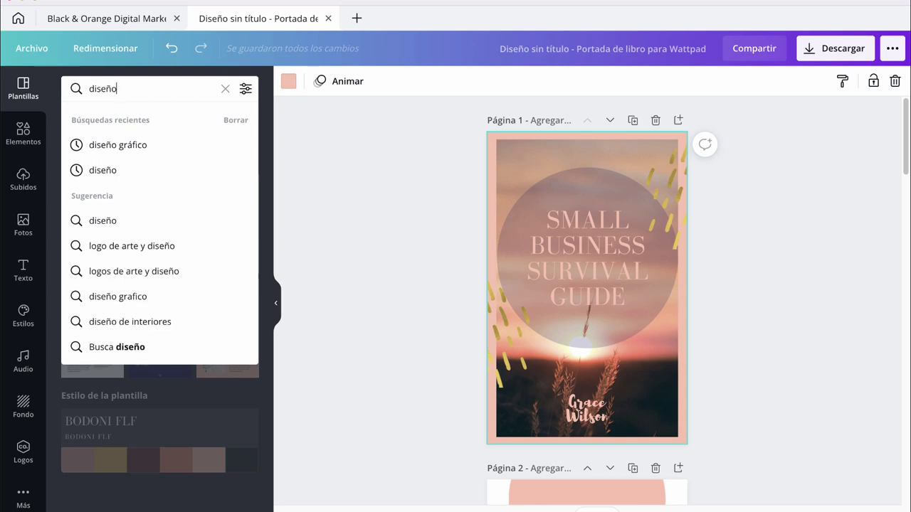
left_click(23, 224)
left_click(116, 87)
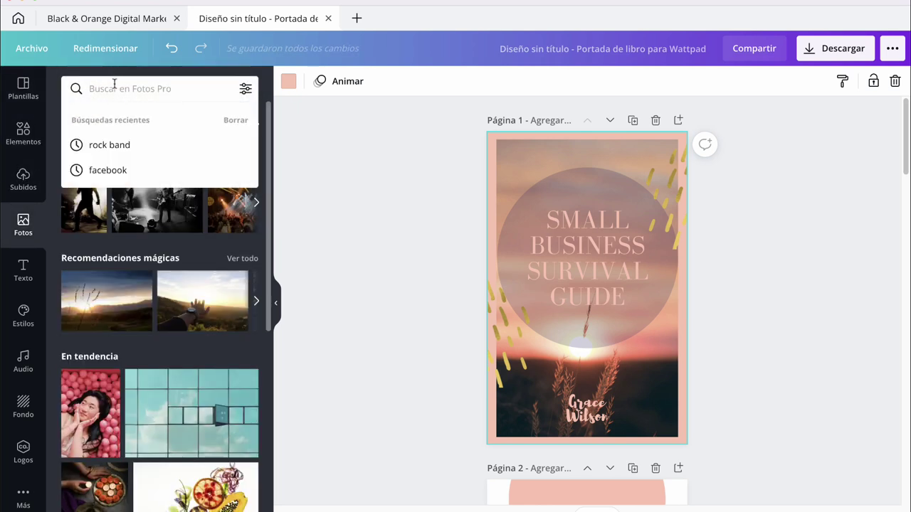
type("disño")
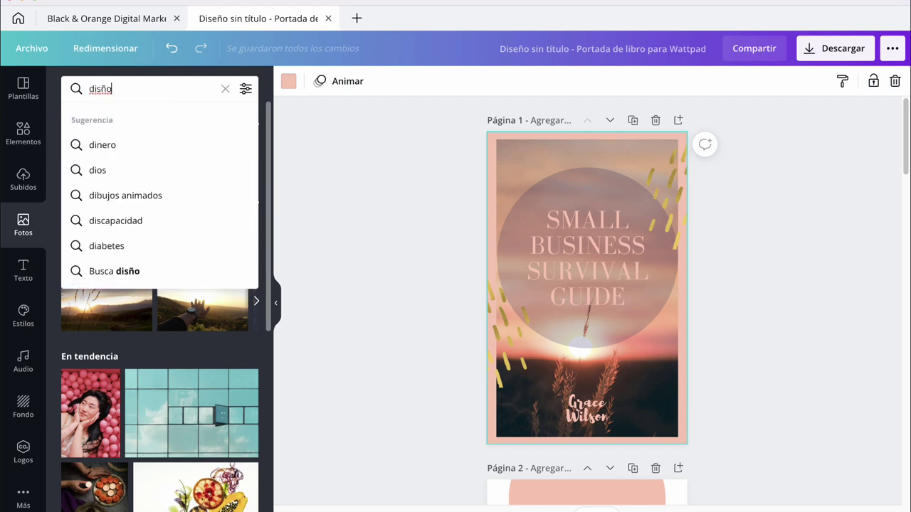
left_click(102, 88)
type("e")
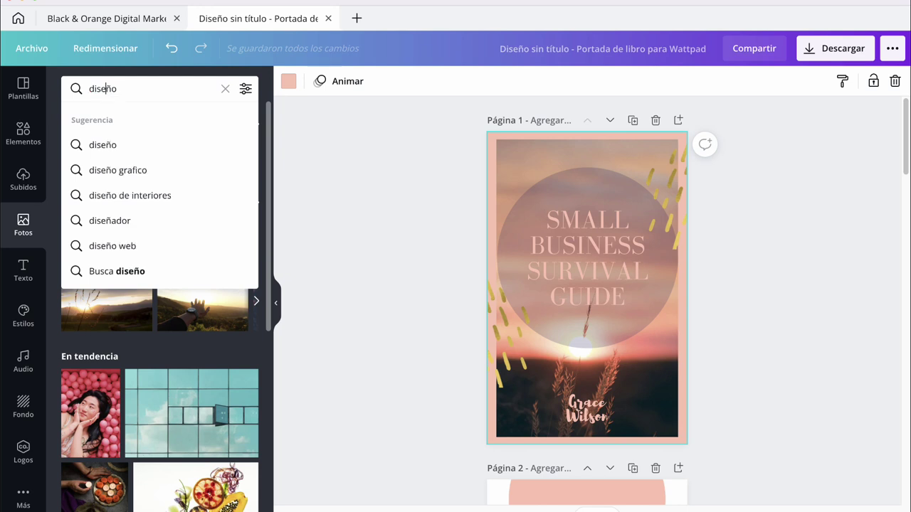
left_click(144, 170)
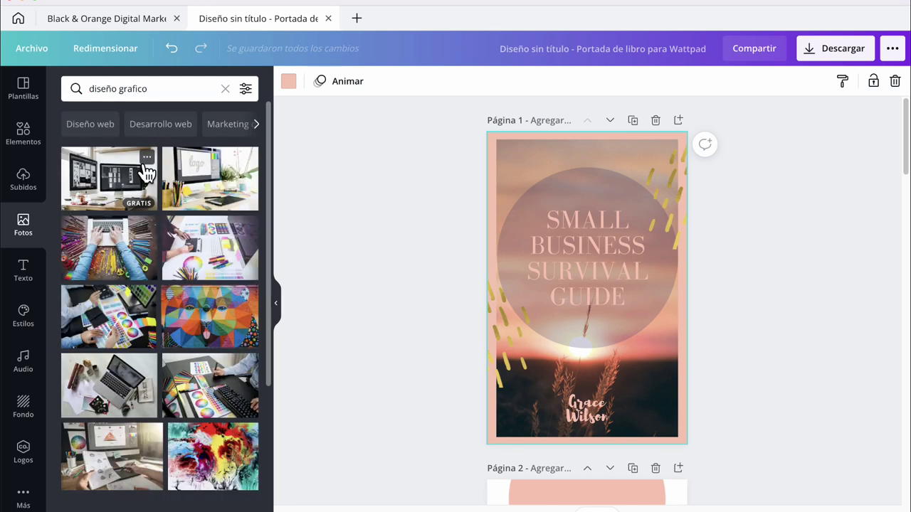
mouse_move(210, 248)
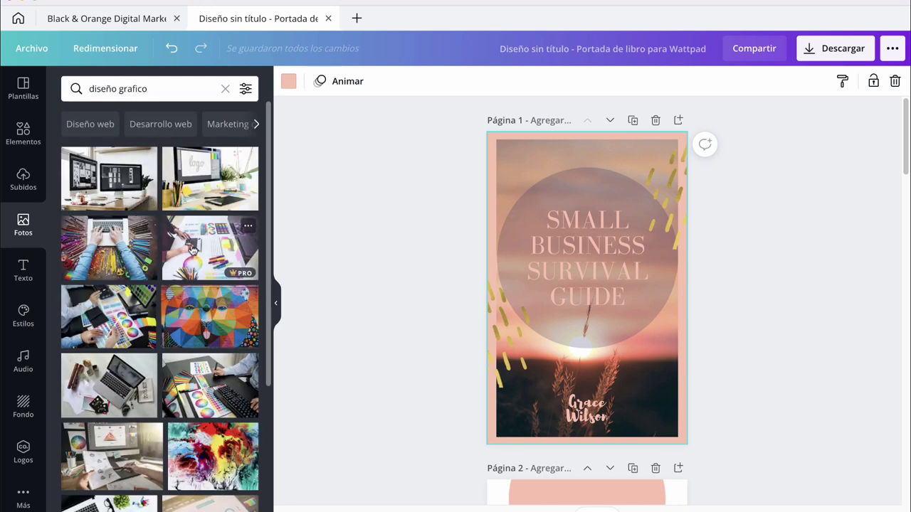
Try graphic-design photos on the cover, placing the designers-at-computers shot and deleting the old photo.
left_click_drag(190, 246, 530, 167)
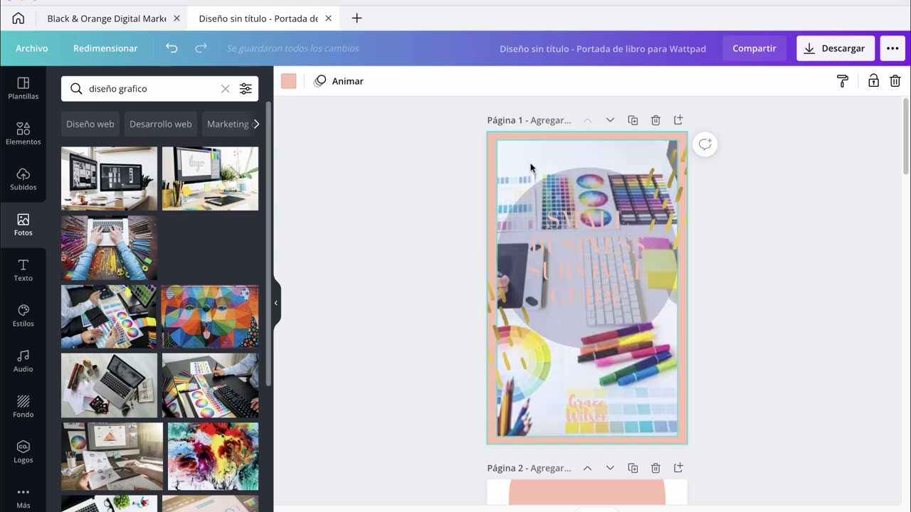
left_click_drag(215, 174, 174, 224)
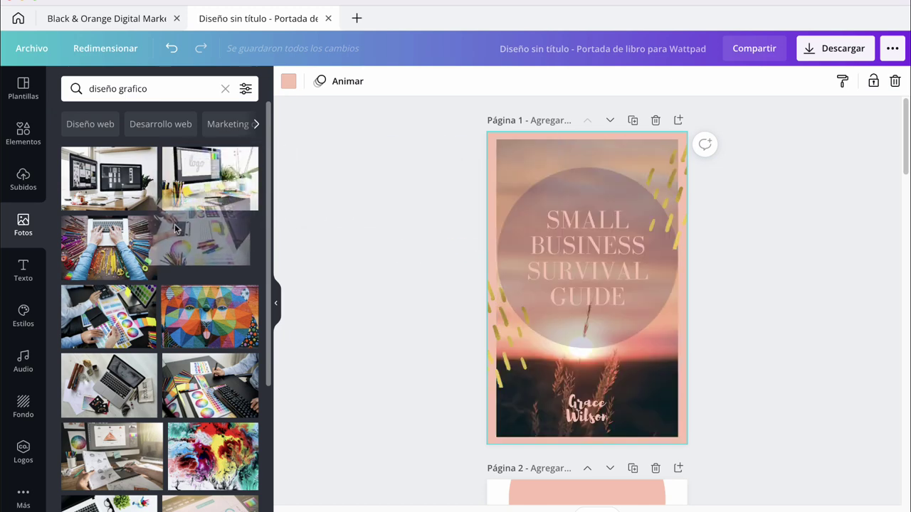
scroll(180, 313, "down", 3)
scroll(180, 315, "down", 3)
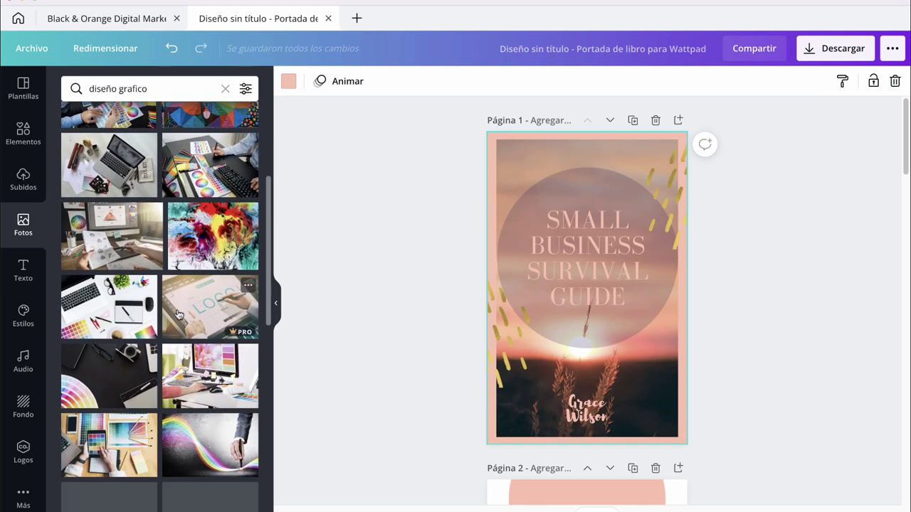
scroll(179, 316, "down", 1)
scroll(178, 315, "down", 1)
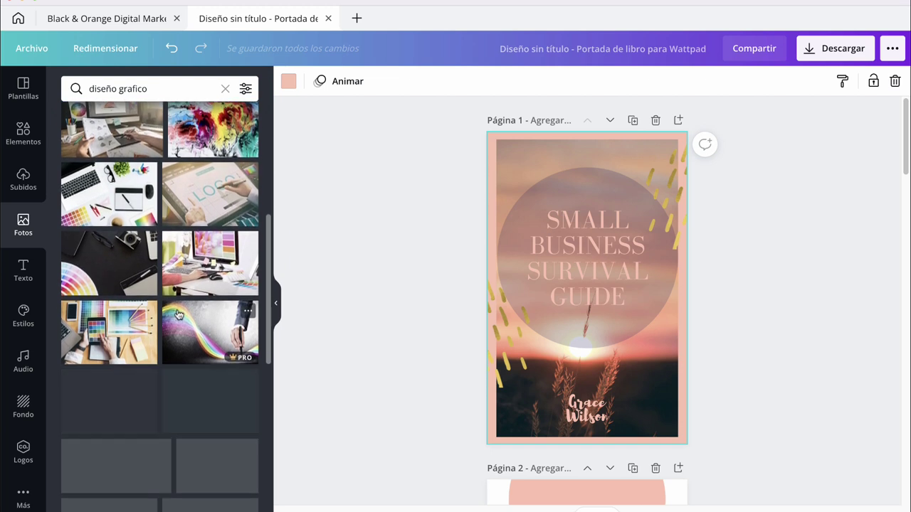
scroll(177, 314, "down", 2)
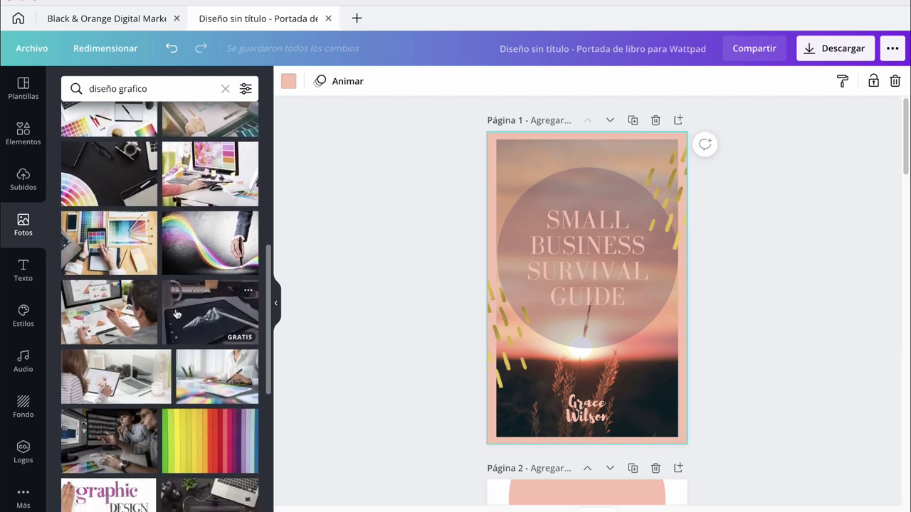
scroll(178, 316, "down", 2)
scroll(177, 316, "down", 1)
scroll(178, 318, "down", 1)
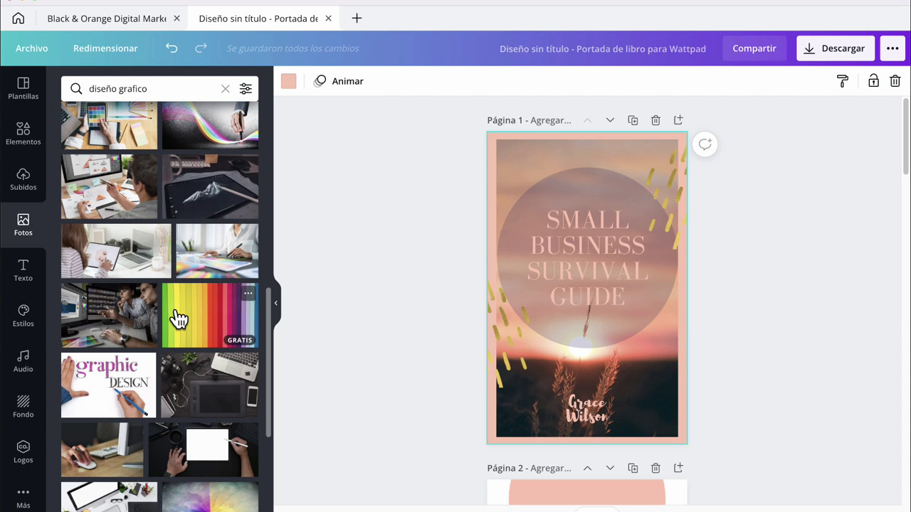
scroll(178, 318, "down", 1)
mouse_move(101, 297)
left_mouse_down()
mouse_move(524, 174)
mouse_move(520, 166)
mouse_move(577, 322)
left_mouse_up()
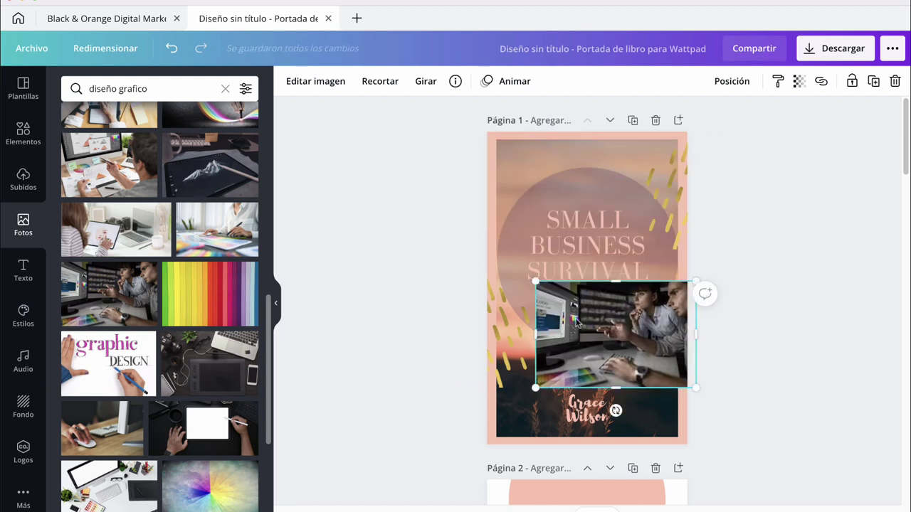
key("Delete")
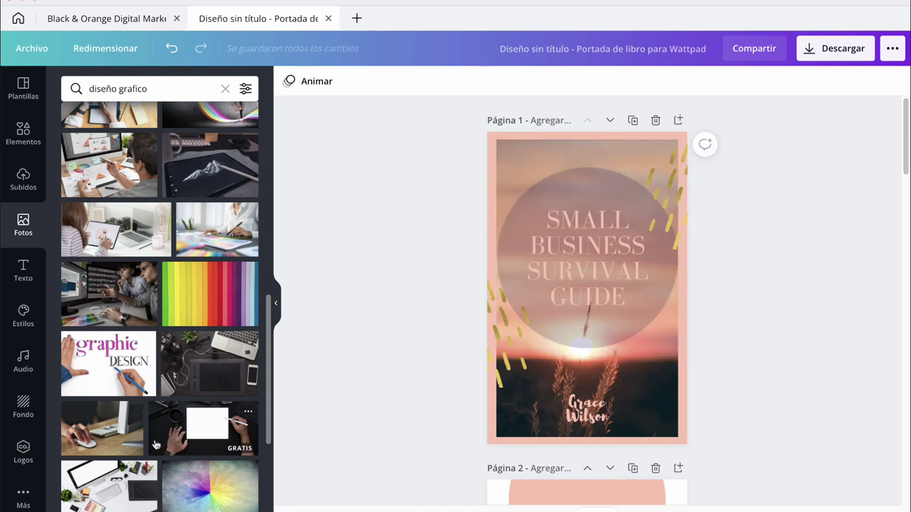
Place the hand-on-drawing-tablet photo as the cover background.
scroll(155, 444, "down", 1)
scroll(155, 441, "down", 2)
scroll(156, 438, "down", 1)
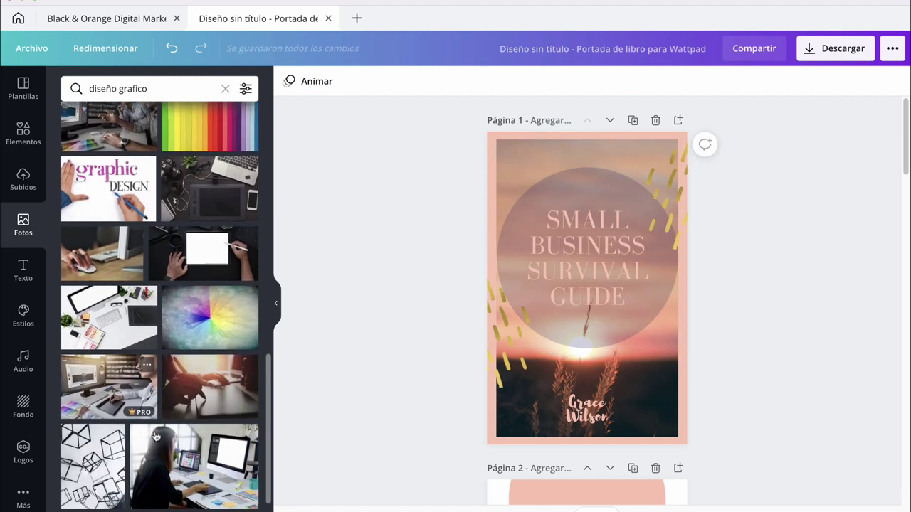
mouse_move(106, 388)
left_mouse_down()
mouse_move(481, 165)
mouse_move(500, 169)
left_mouse_up()
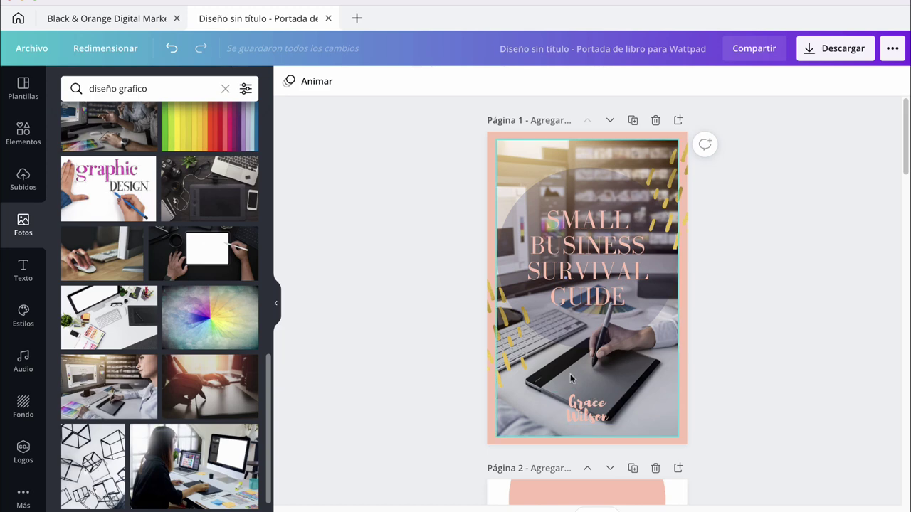
Crop and shift the tablet photo right so the monitor and tablet fill the cover.
left_click_drag(575, 379, 565, 363)
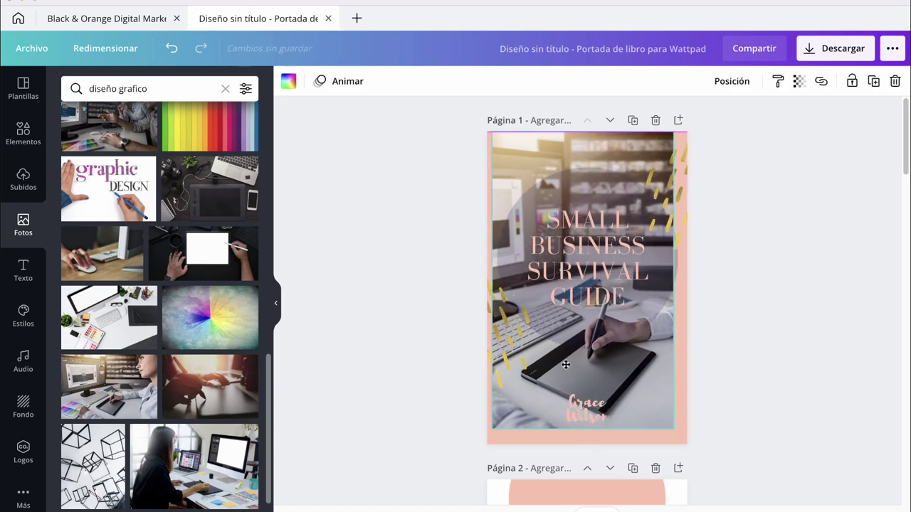
double_click(632, 384)
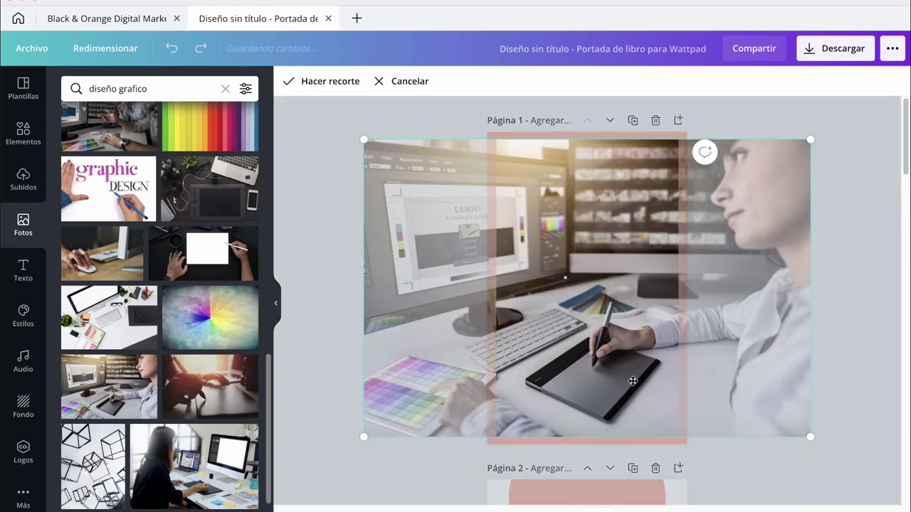
left_click_drag(615, 375, 661, 370)
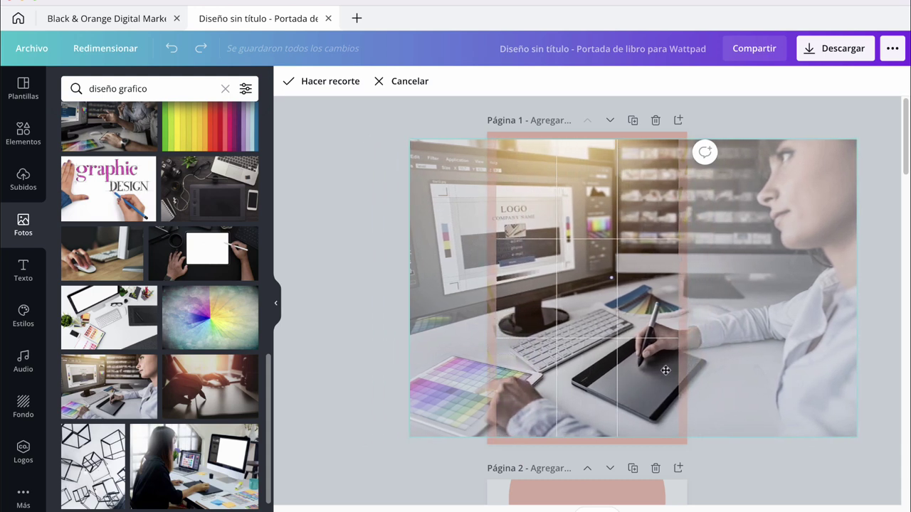
left_click_drag(661, 370, 672, 370)
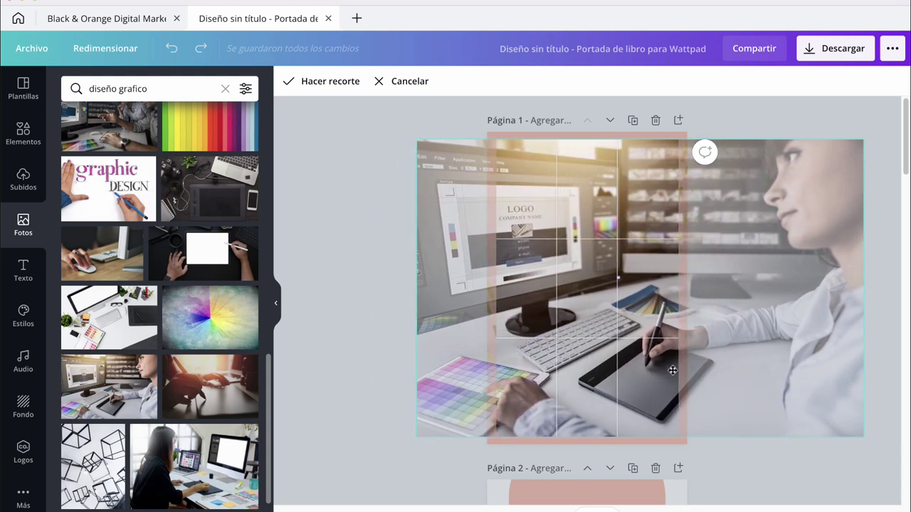
left_click(354, 279)
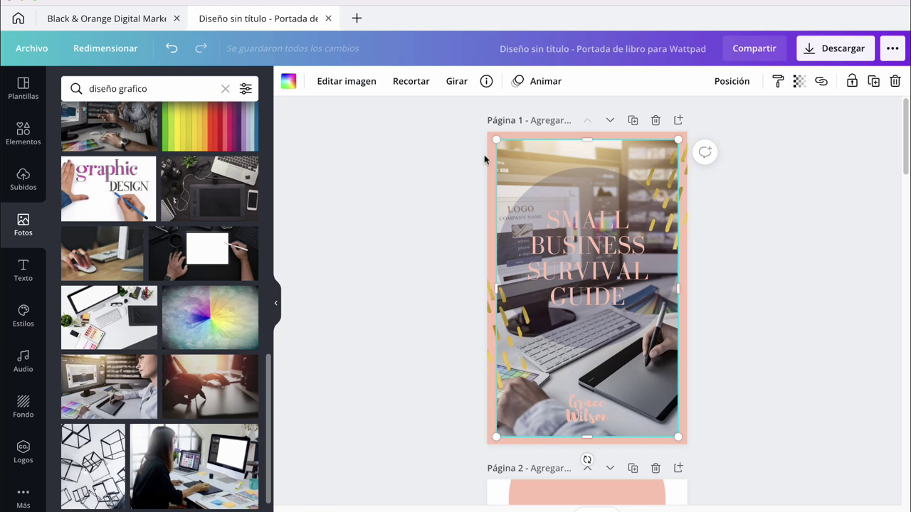
left_click(436, 168)
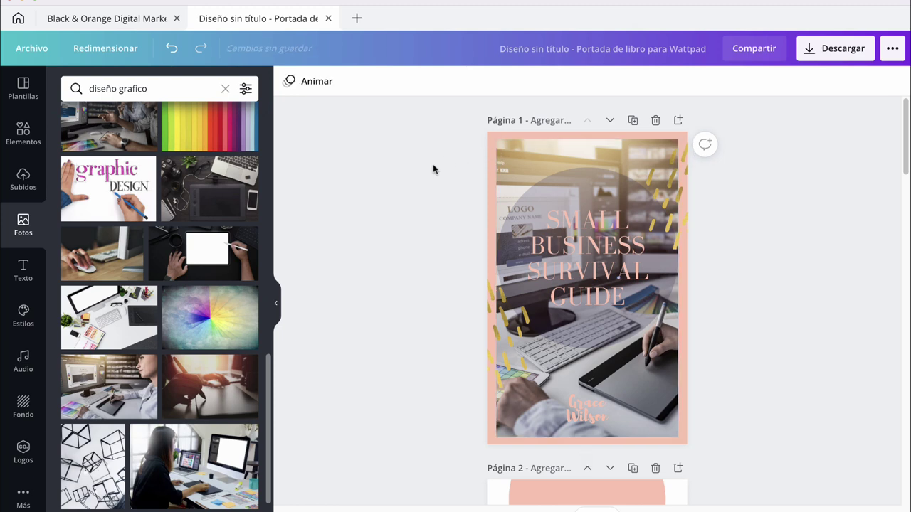
left_click(488, 154)
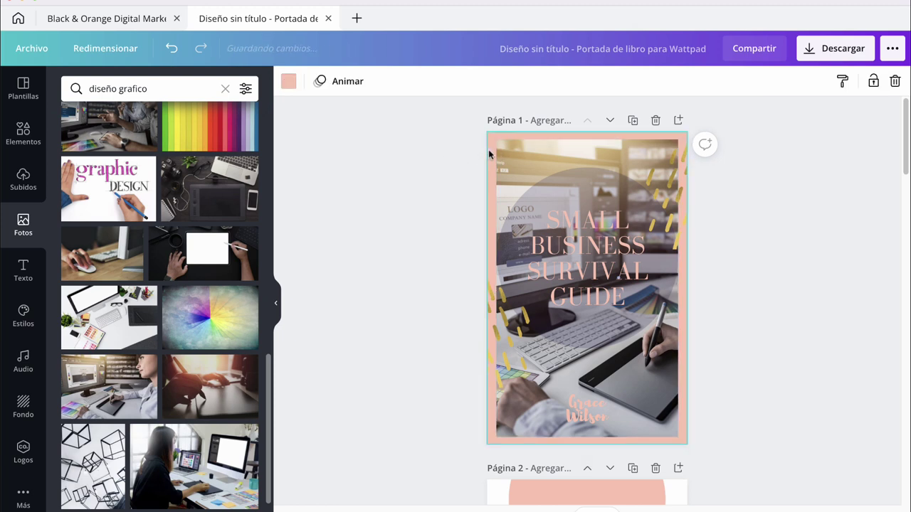
Make the page background dark and the SMALL BUSINESS SURVIVAL GUIDE title white.
left_click(286, 80)
left_click(142, 147)
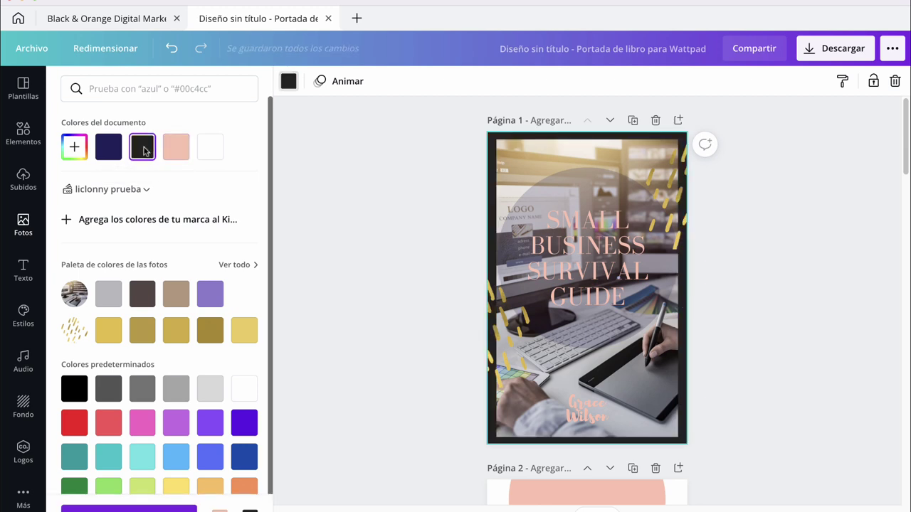
left_click(416, 229)
left_click(589, 220)
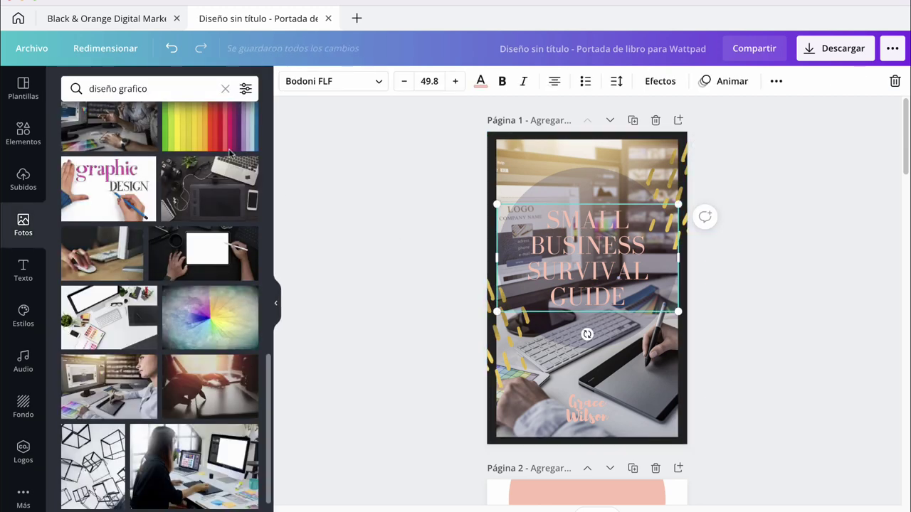
left_click(480, 81)
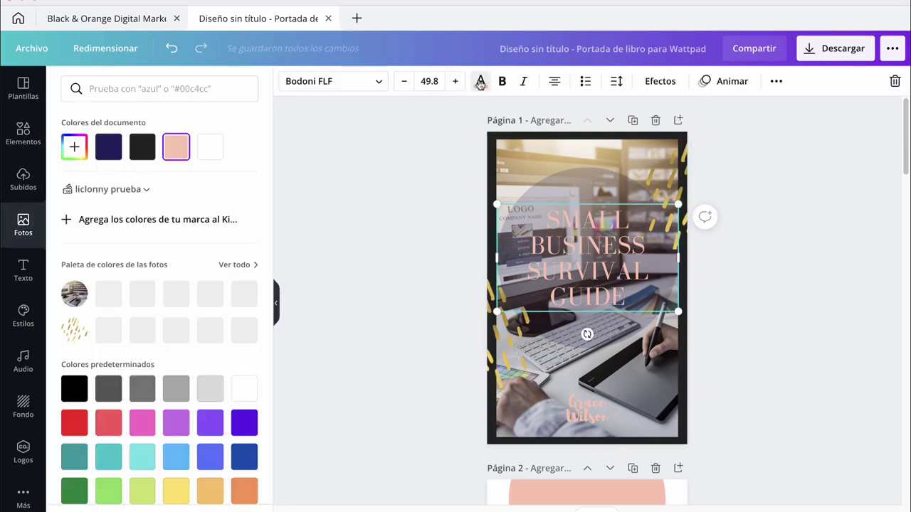
left_click(210, 147)
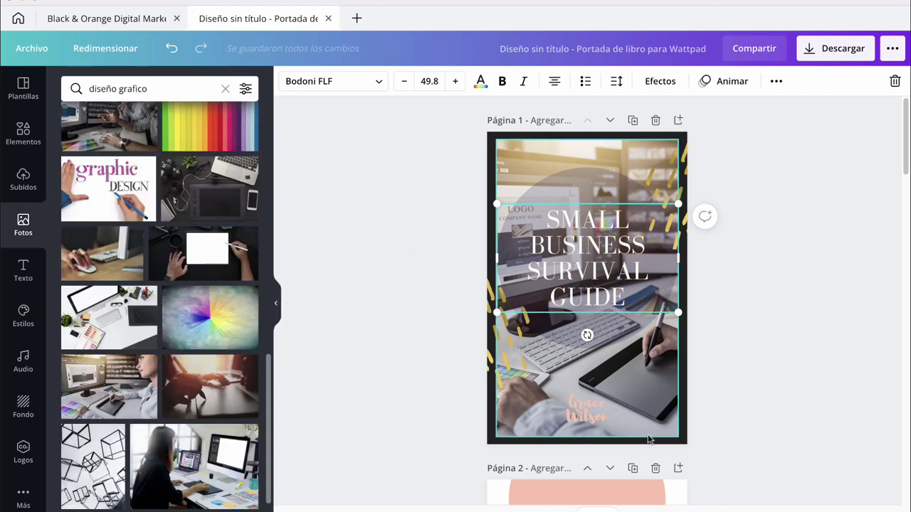
Restyle the author line in white Benedict font, retyped and moved toward the bottom right.
left_click(578, 415)
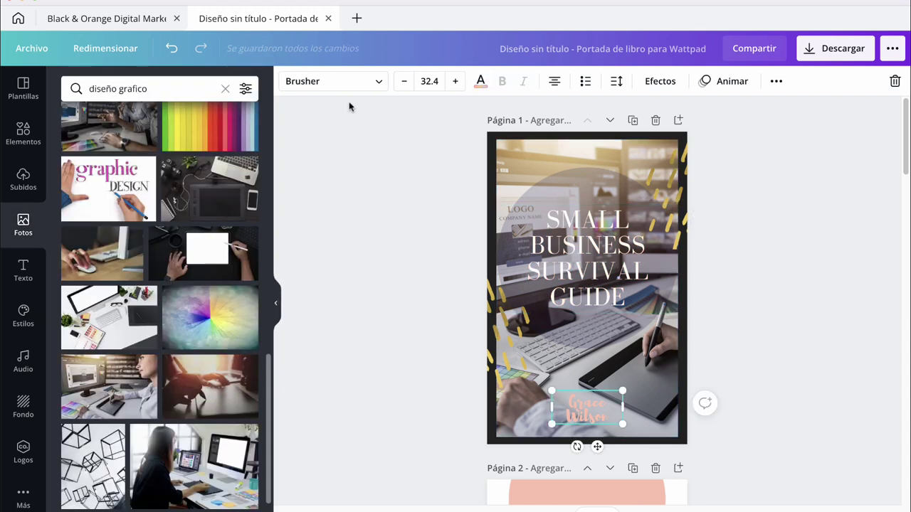
left_click(377, 82)
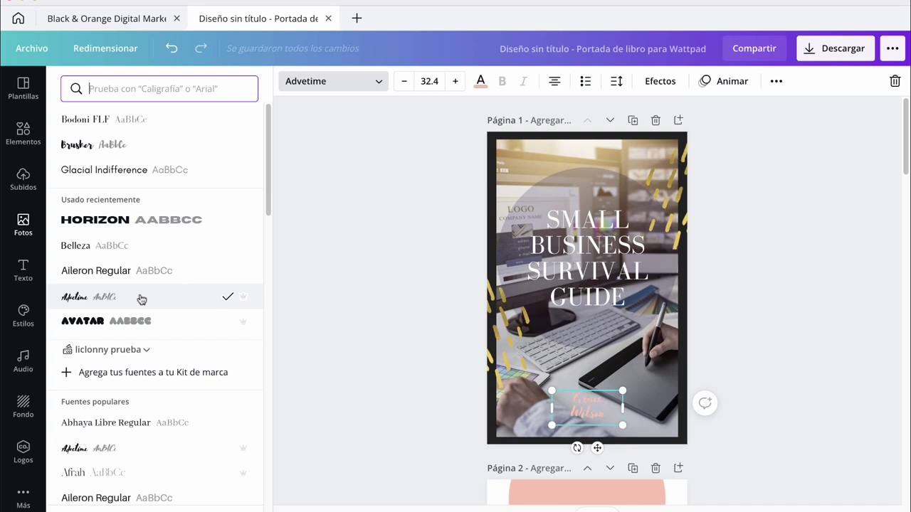
scroll(156, 402, "down", 1)
scroll(128, 406, "down", 1)
scroll(128, 407, "down", 2)
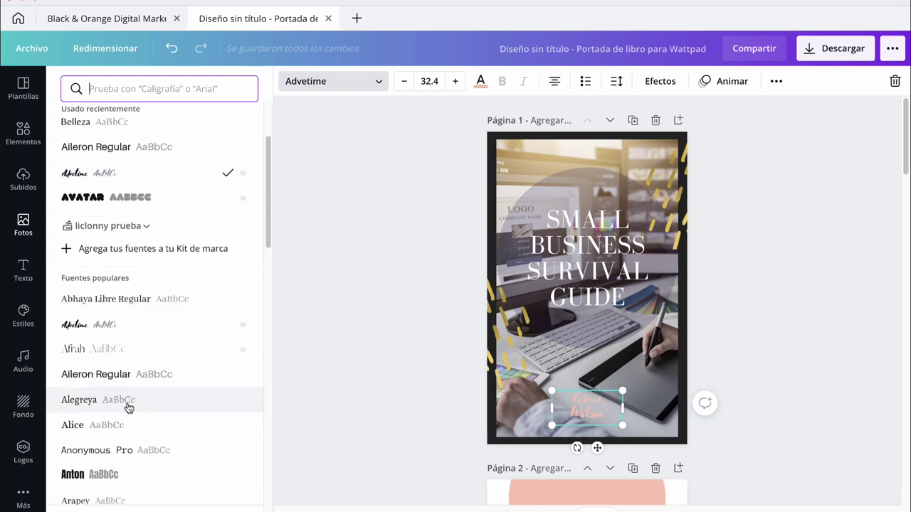
scroll(126, 405, "down", 5)
scroll(135, 370, "down", 3)
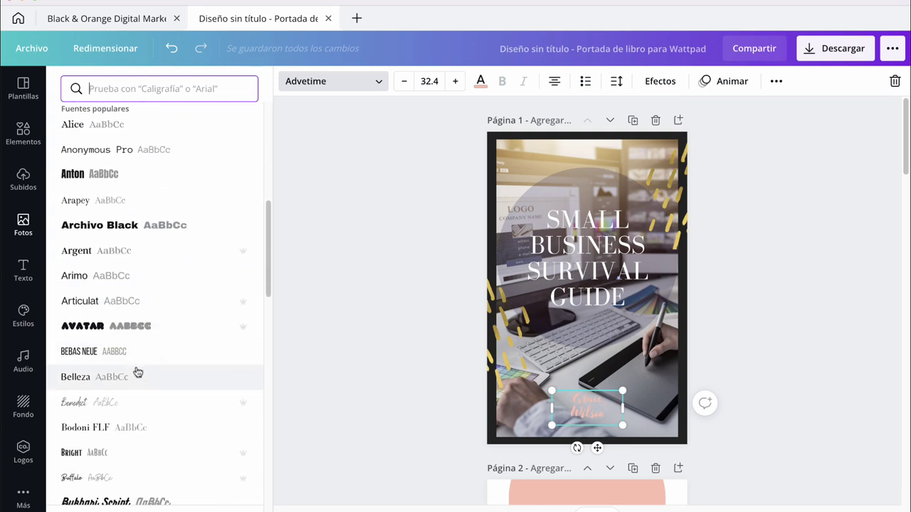
scroll(137, 372, "down", 1)
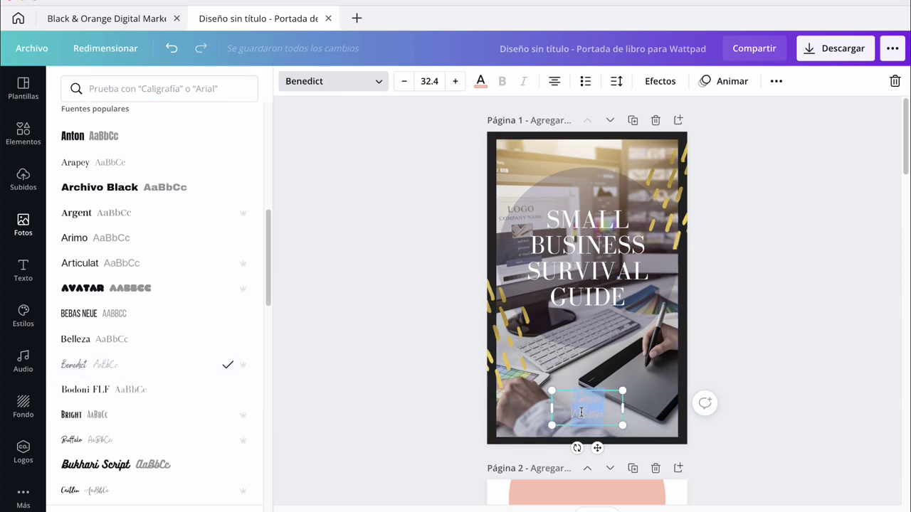
key("BackSpace")
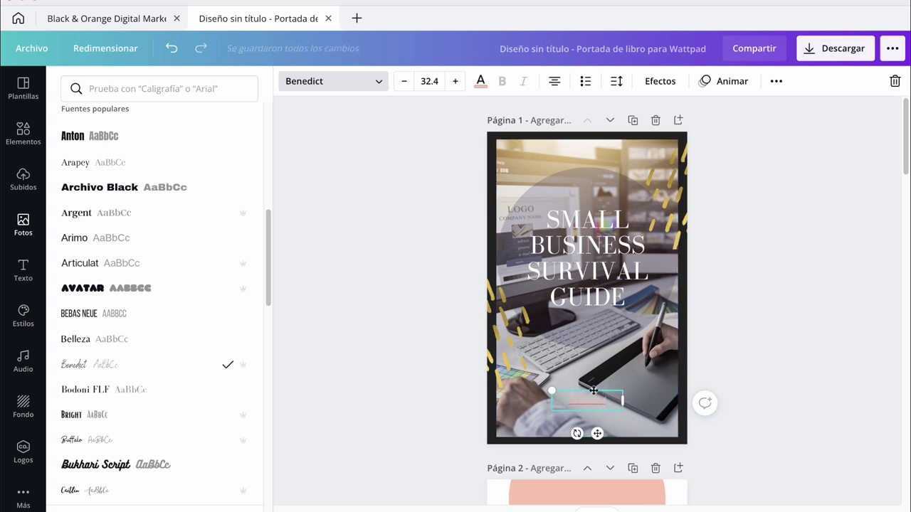
left_click_drag(593, 388, 633, 411)
left_click(478, 82)
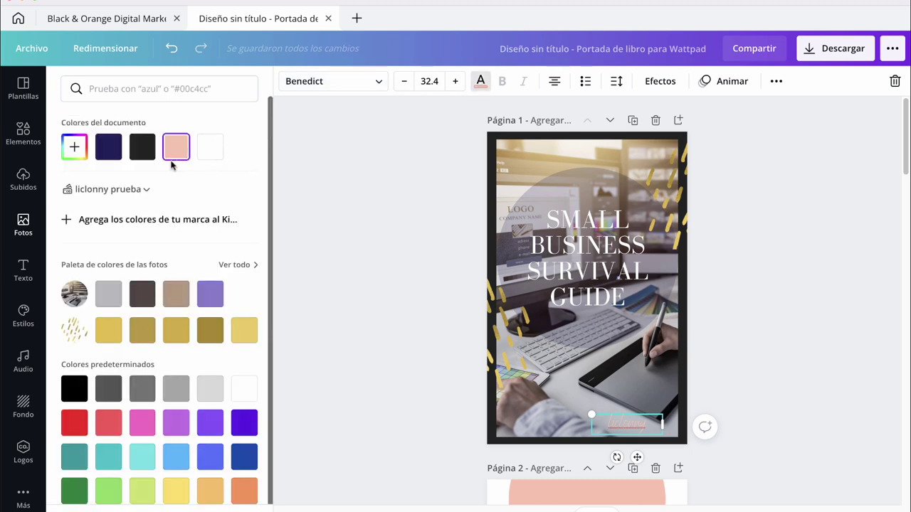
left_click(214, 151)
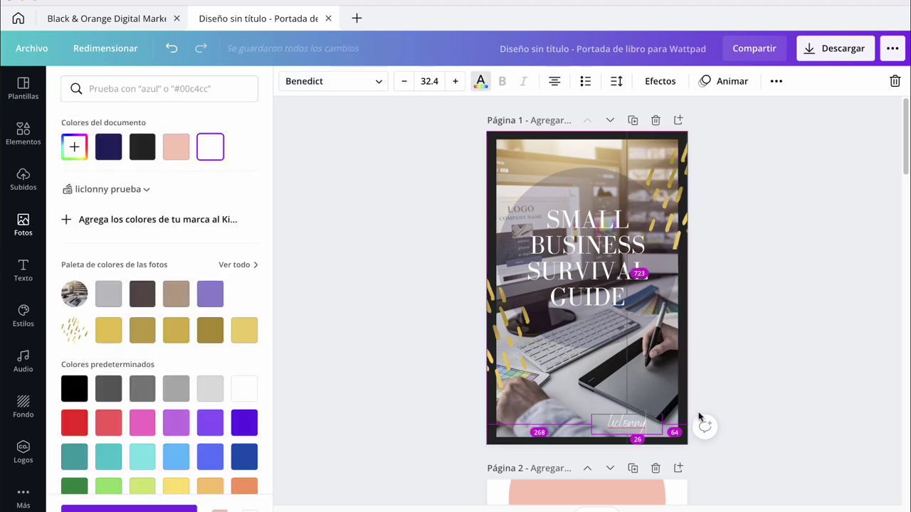
Duplicate the author handle, make one copy black, and offset the white copy in front as a shadow.
left_click_drag(617, 412, 613, 412)
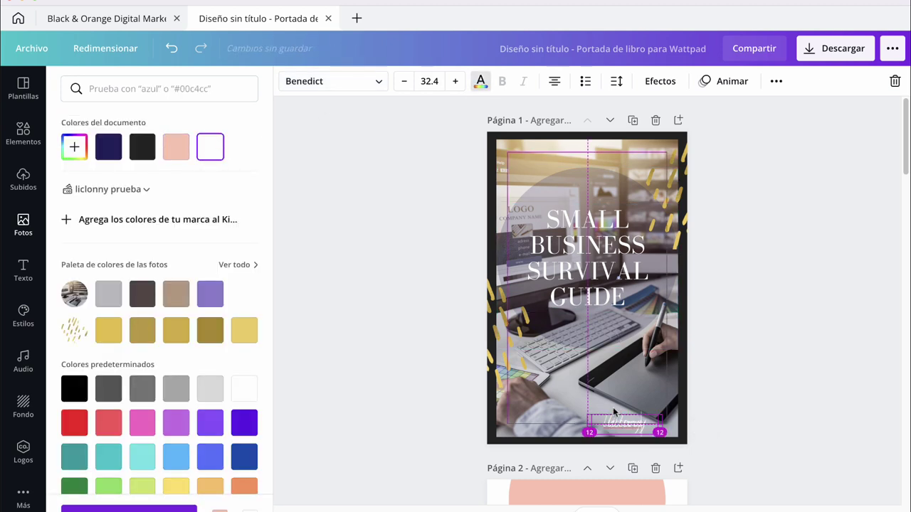
left_click(150, 157)
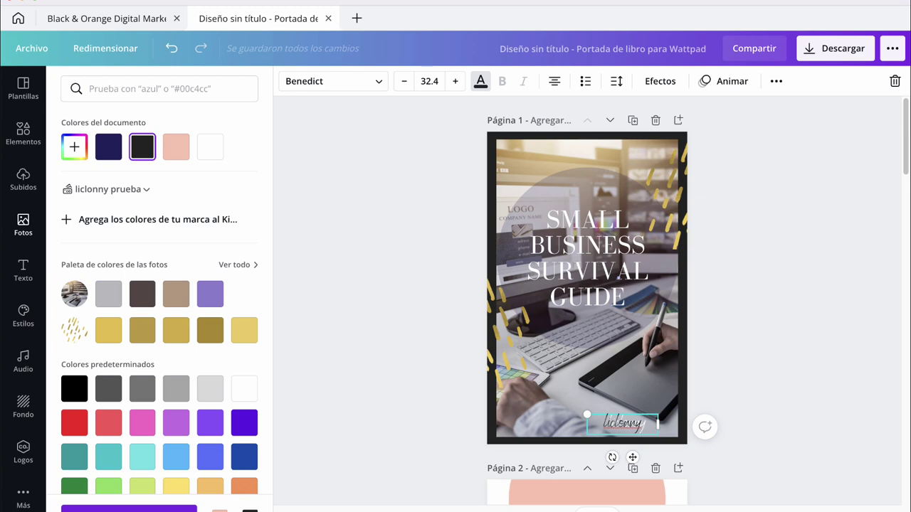
scroll(586, 455, "up", 5)
scroll(586, 299, "down", 1)
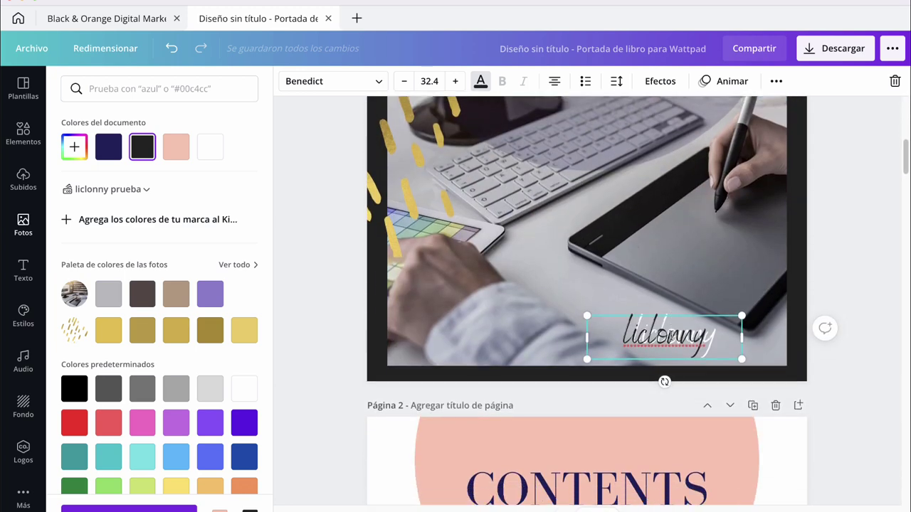
left_click(721, 336)
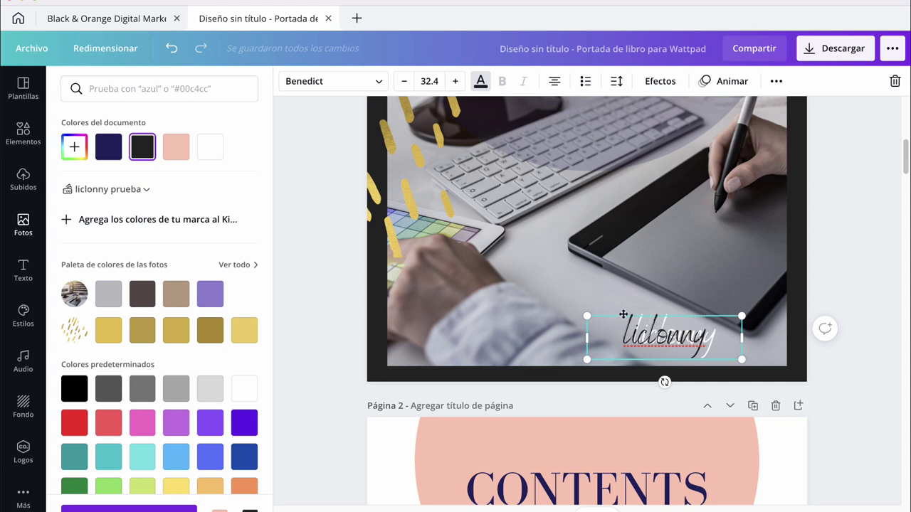
left_click_drag(623, 315, 698, 340)
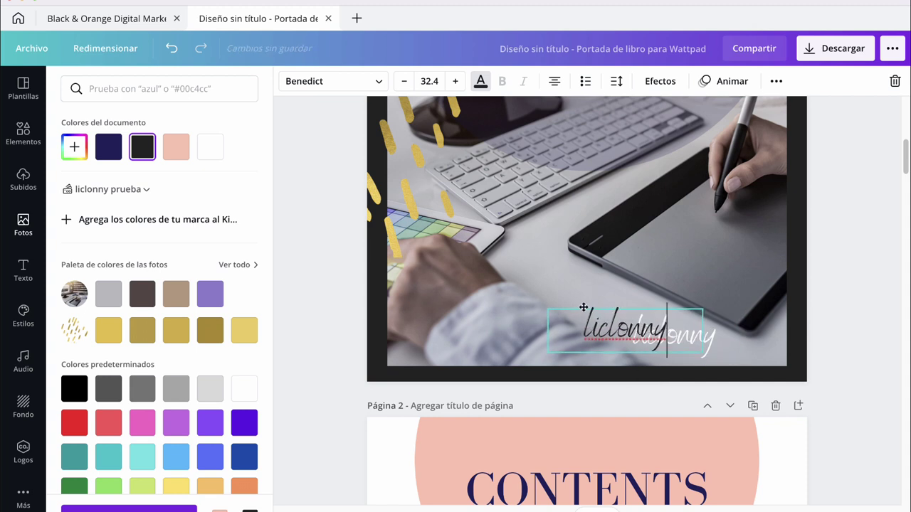
left_click(707, 322)
right_click(708, 323)
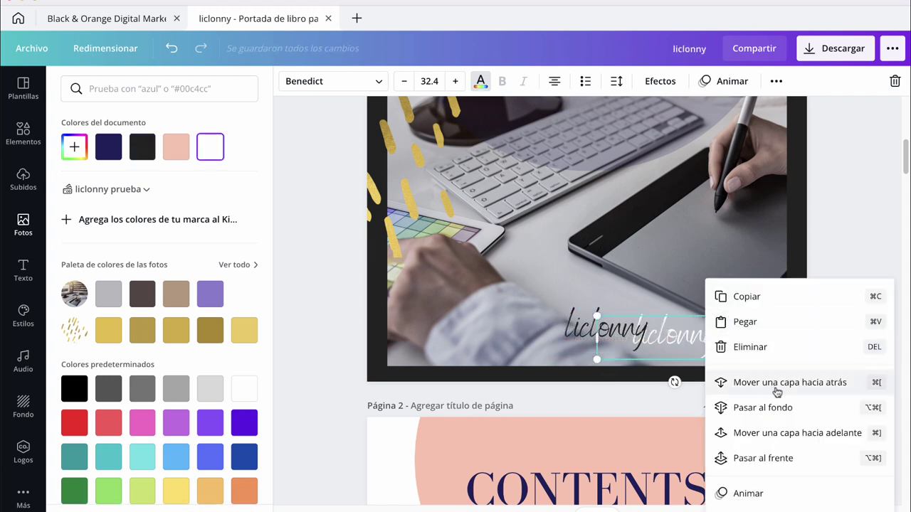
left_click(779, 458)
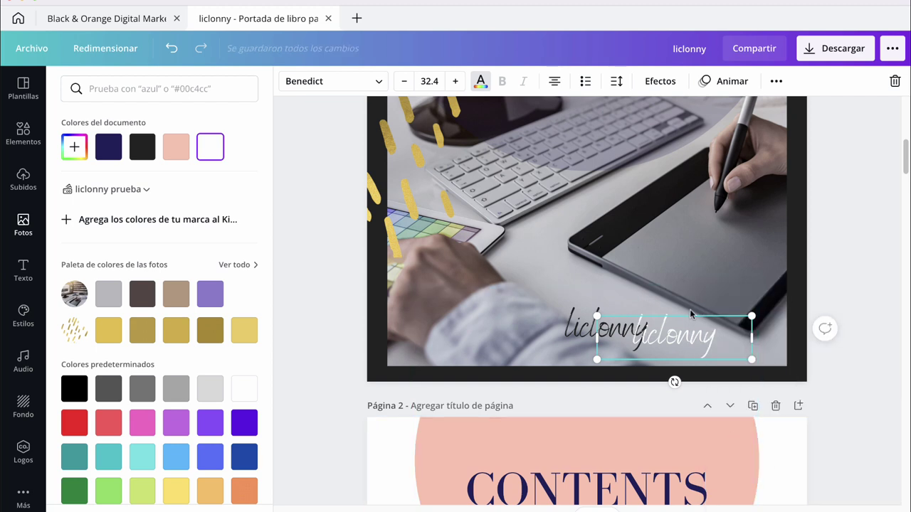
left_click_drag(706, 318, 645, 313)
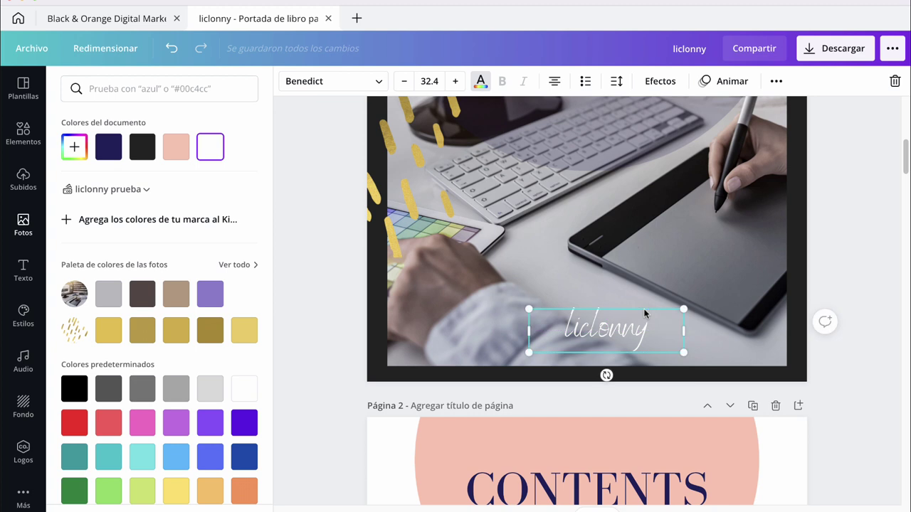
left_click(866, 323)
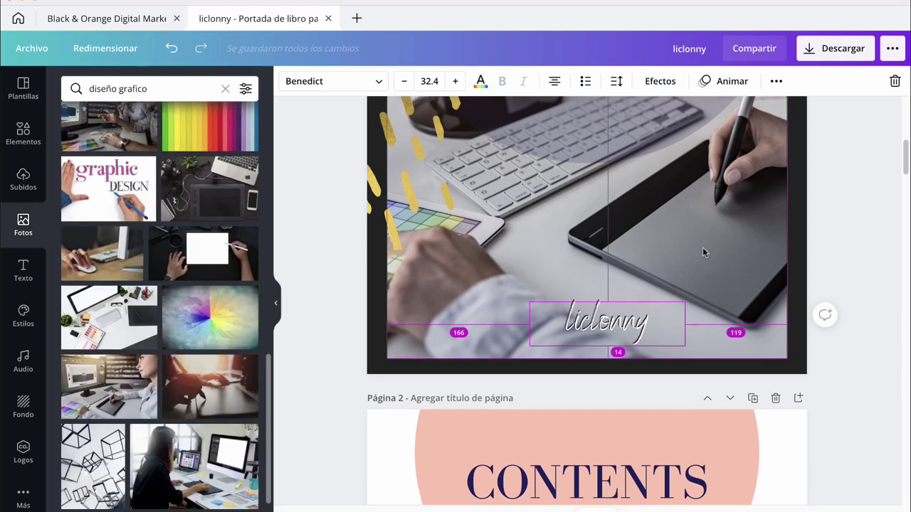
Delete the yellow brushstroke stripes at the cover's top right and lower left.
scroll(687, 250, "up", 2)
scroll(672, 246, "down", 2)
scroll(671, 246, "down", 3)
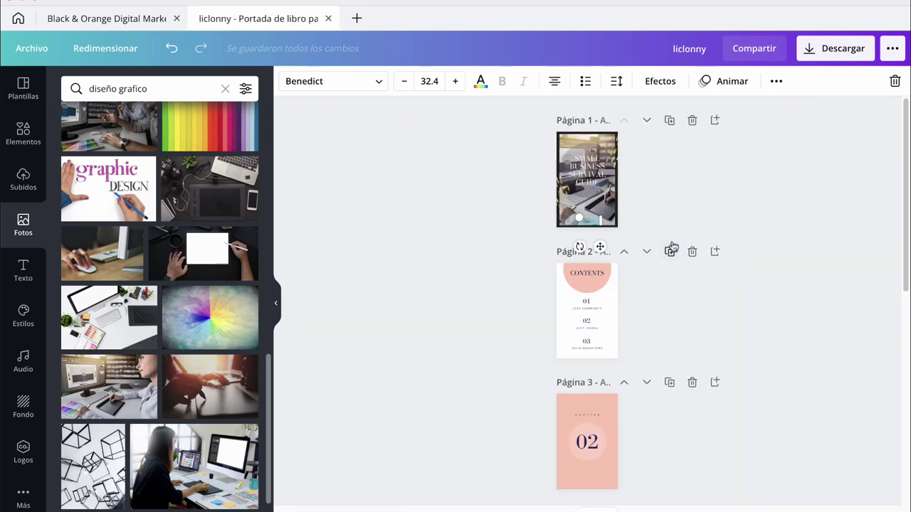
scroll(672, 246, "up", 3)
scroll(829, 168, "up", 2)
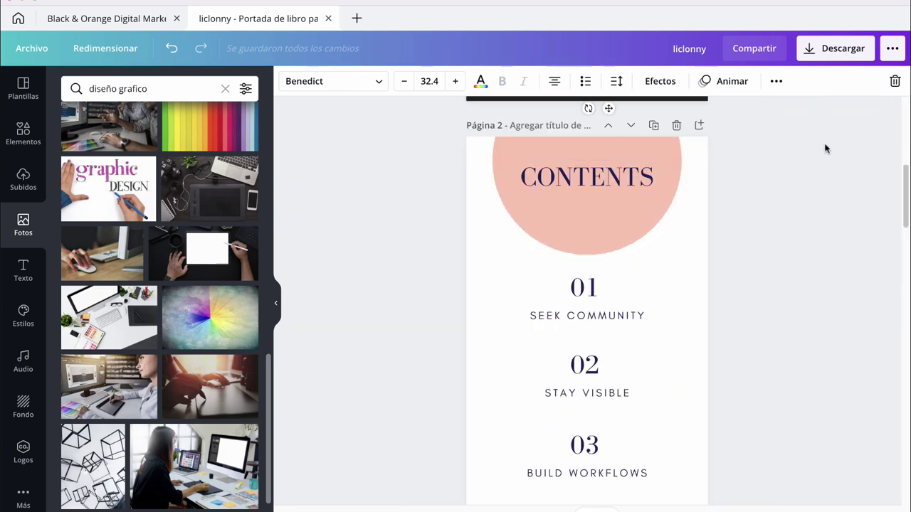
left_click_drag(908, 187, 898, 125)
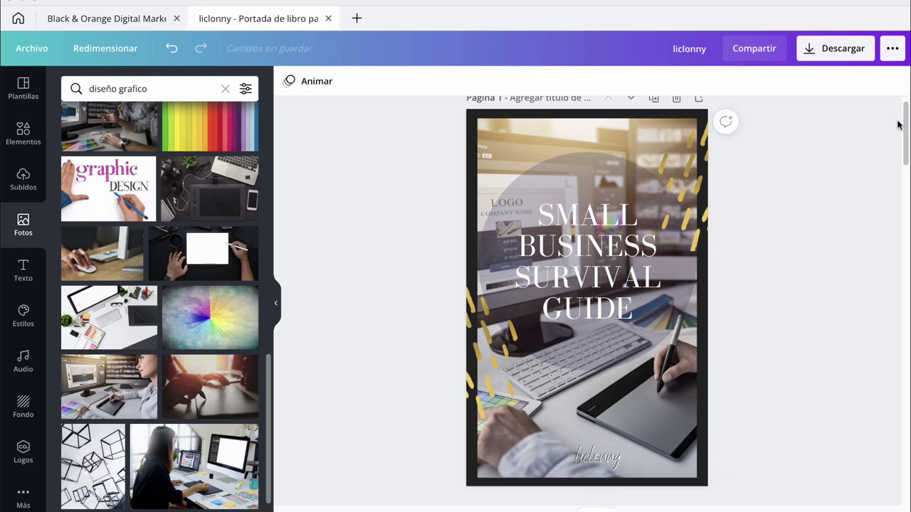
left_click(680, 195)
key("Delete")
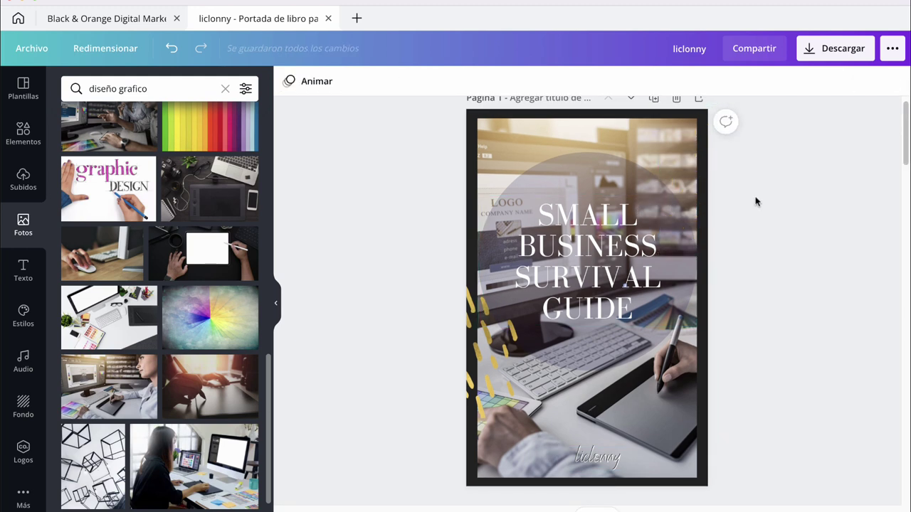
left_click(481, 407)
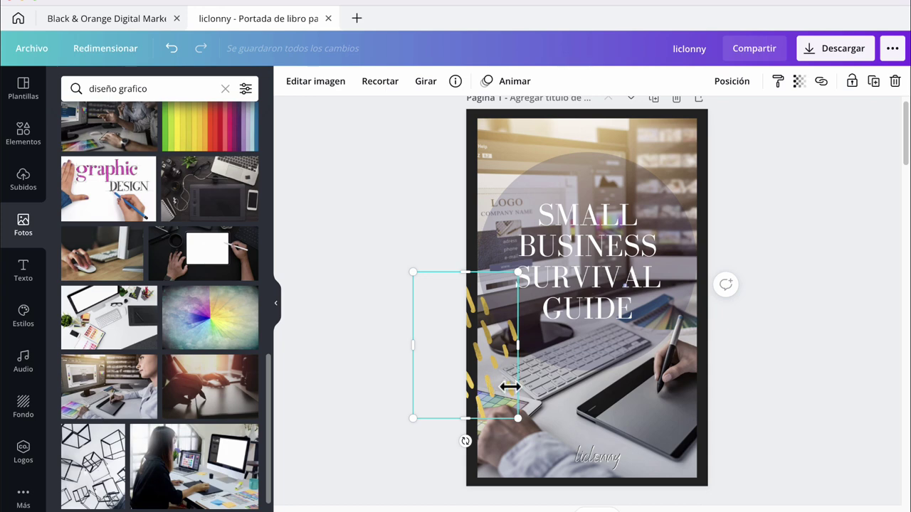
key("Delete")
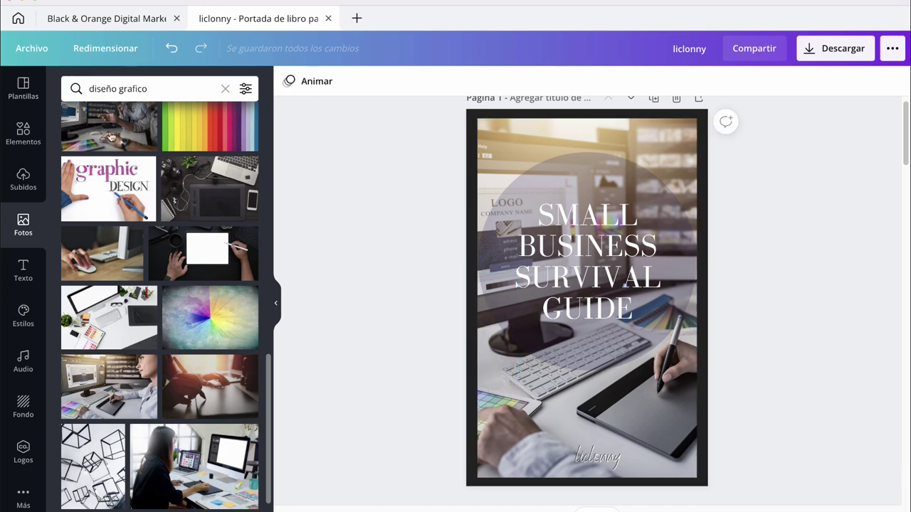
Search the Elements library for 'brochazo' and browse the results.
left_click(14, 140)
left_click(123, 88)
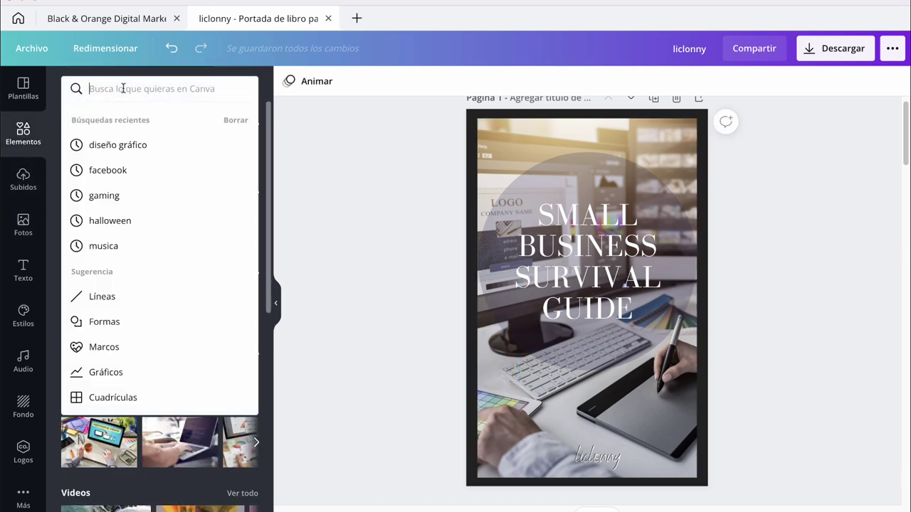
type("broc")
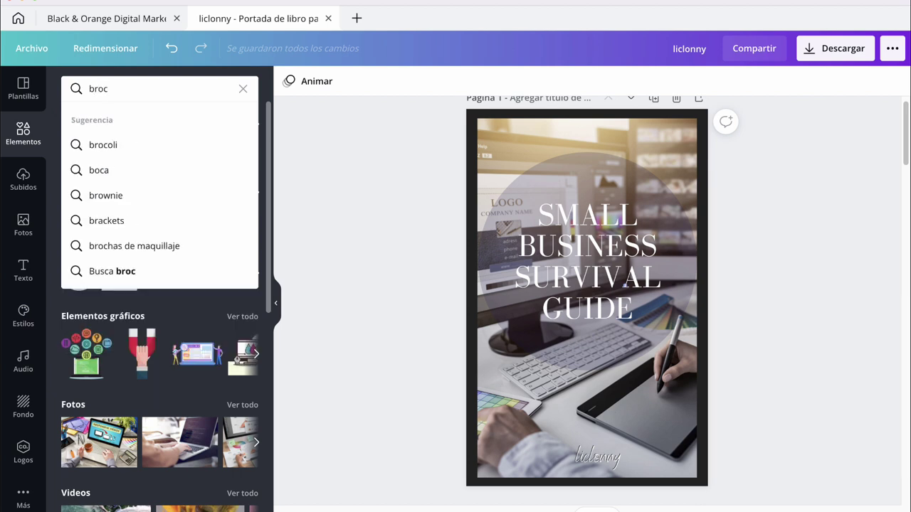
type("hazo")
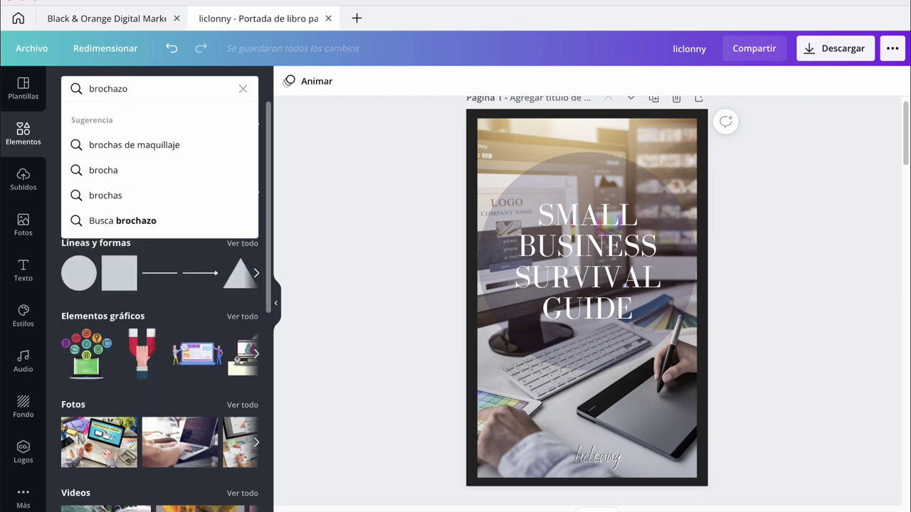
key("Return")
scroll(188, 313, "down", 2)
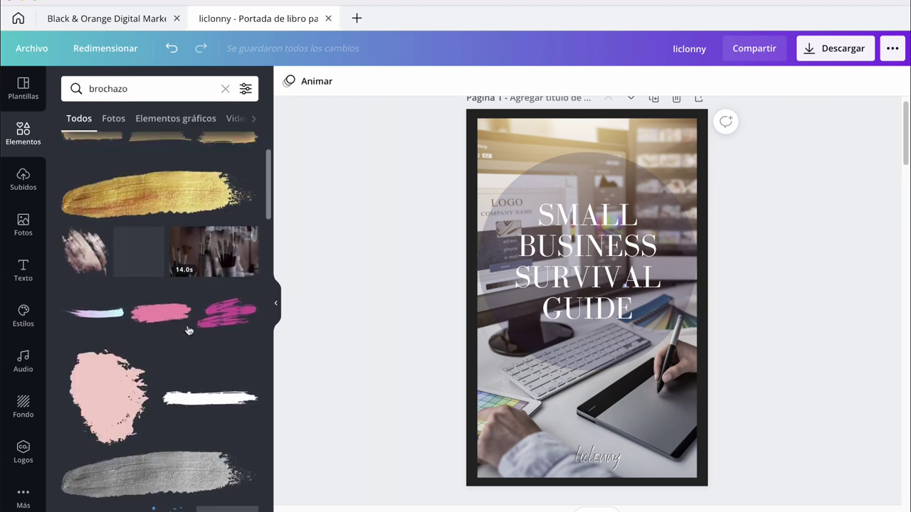
scroll(188, 331, "down", 5)
scroll(189, 331, "down", 2)
scroll(189, 331, "down", 1)
scroll(190, 334, "down", 1)
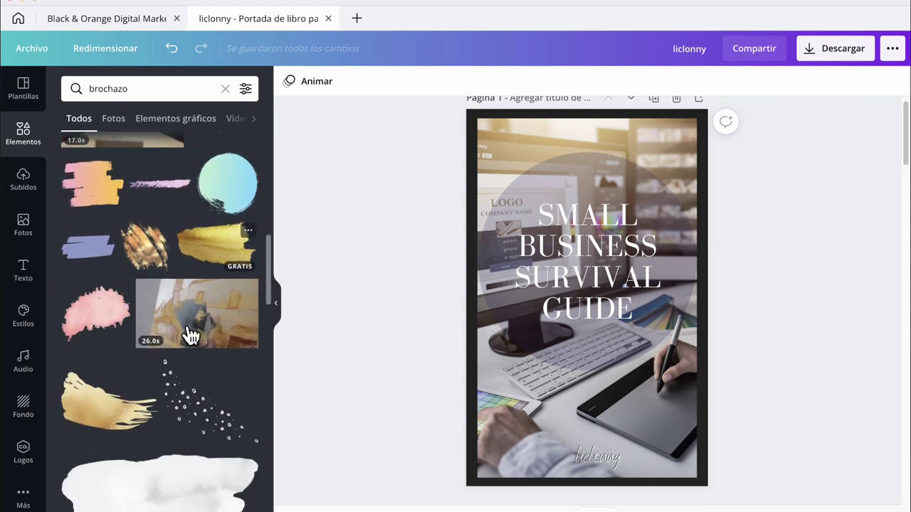
scroll(191, 335, "down", 1)
scroll(191, 334, "down", 3)
scroll(191, 335, "down", 3)
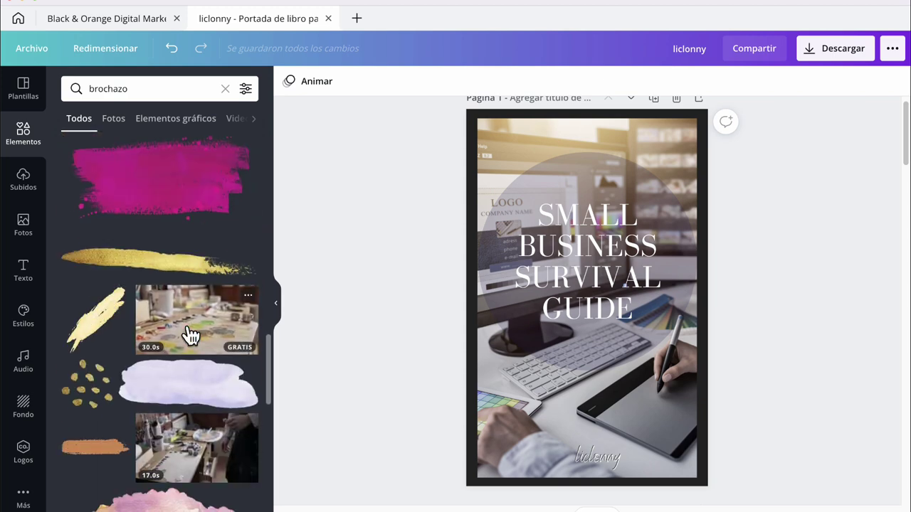
scroll(190, 335, "down", 4)
scroll(191, 334, "down", 1)
scroll(190, 335, "down", 3)
scroll(191, 334, "down", 4)
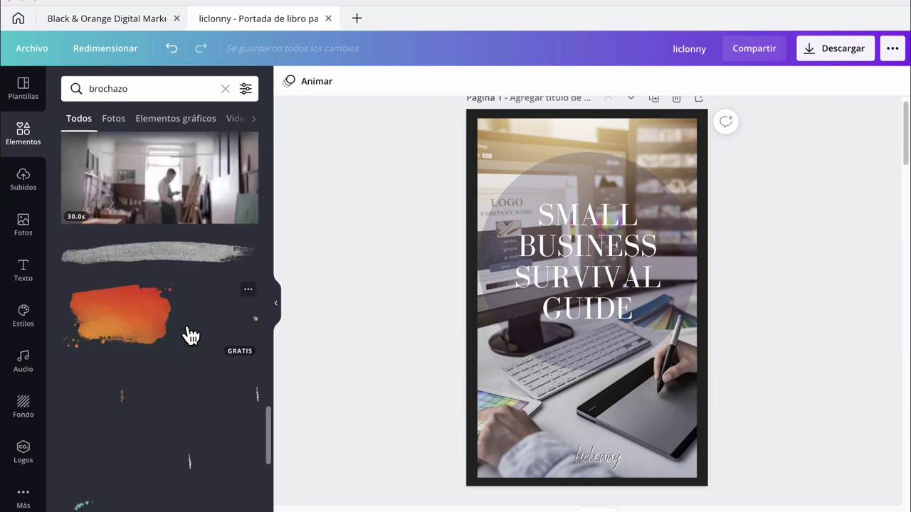
scroll(190, 335, "down", 3)
scroll(190, 335, "down", 1)
scroll(191, 335, "down", 4)
scroll(190, 335, "down", 4)
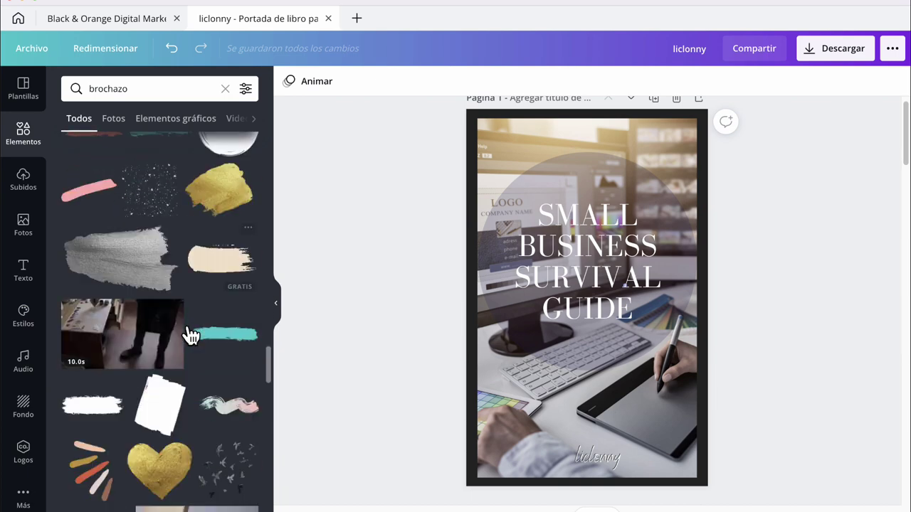
scroll(191, 335, "down", 1)
scroll(191, 335, "down", 4)
scroll(191, 335, "down", 2)
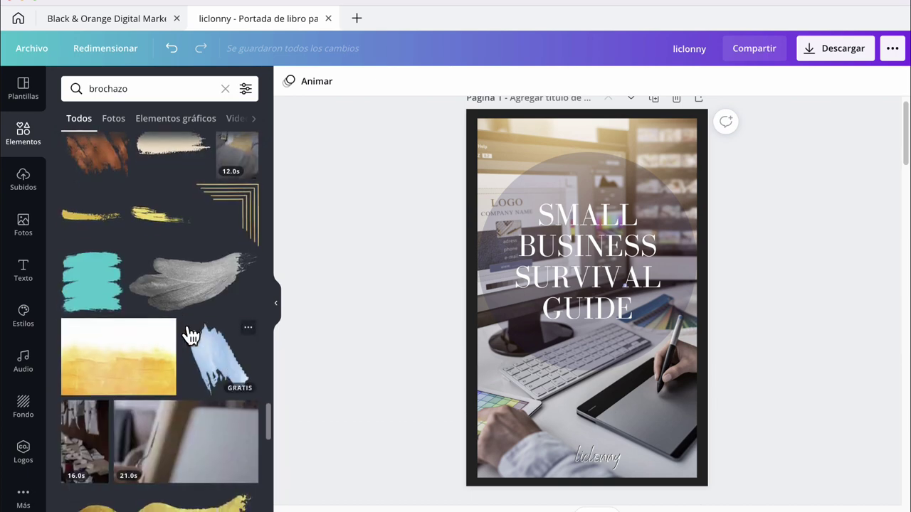
scroll(190, 334, "down", 4)
Replace the element search with 'acuarela' and browse the watercolour results.
left_click(143, 88)
double_click(142, 88)
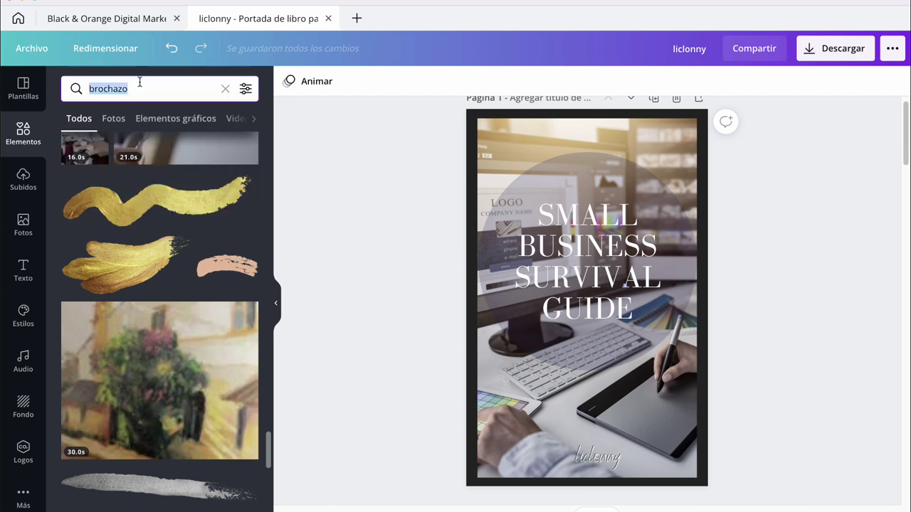
type("acuarela")
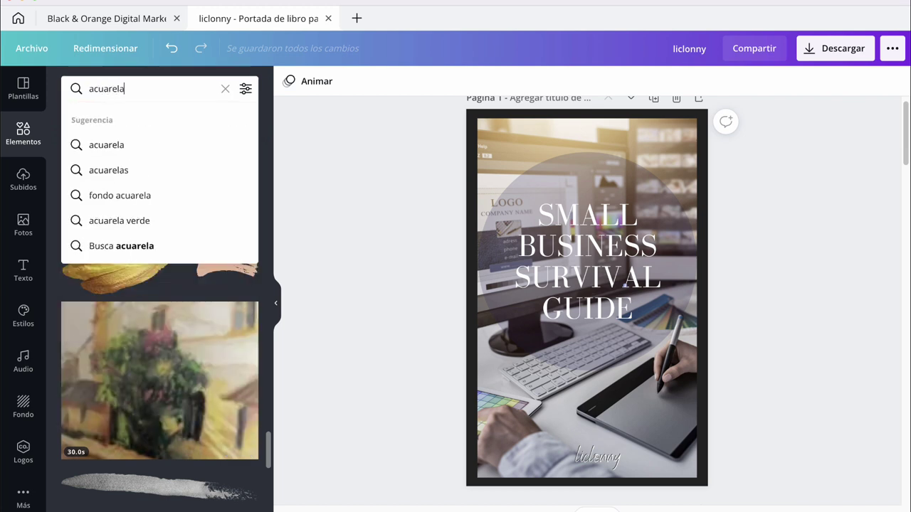
key("Return")
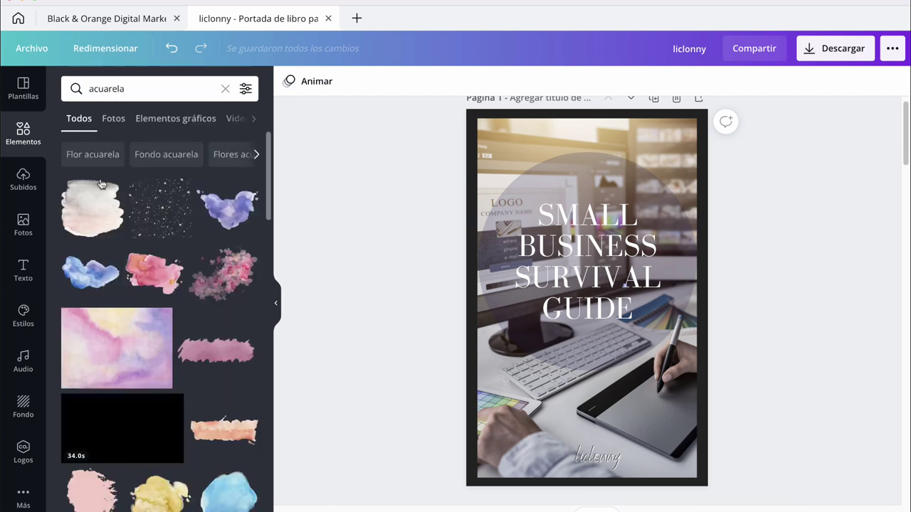
scroll(224, 351, "down", 5)
scroll(223, 352, "down", 1)
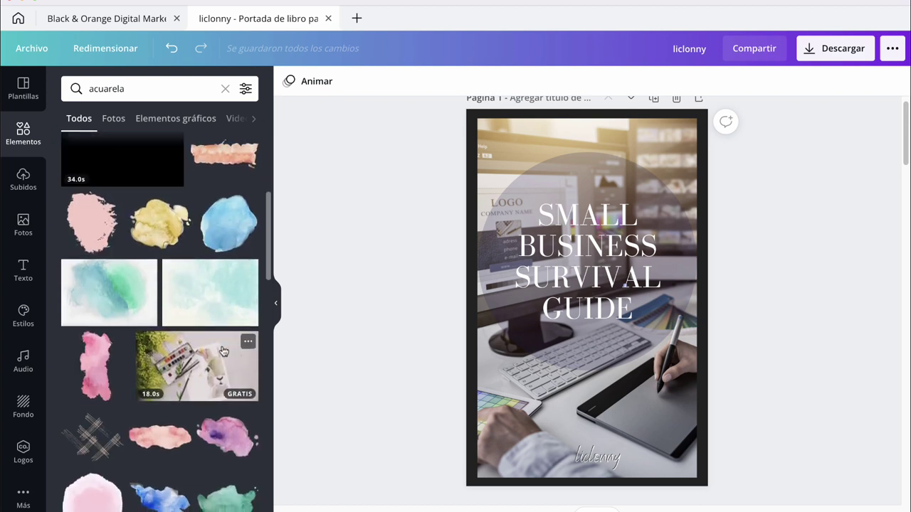
scroll(222, 352, "down", 3)
scroll(222, 352, "down", 1)
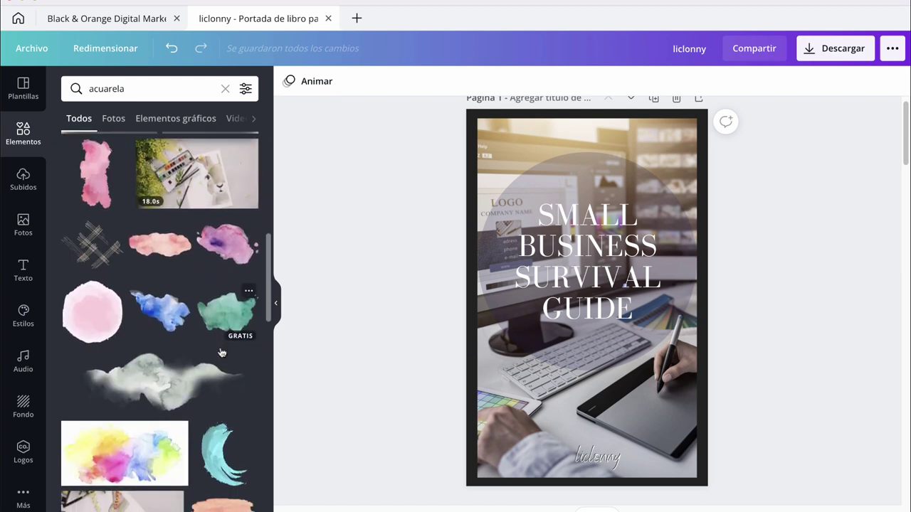
Add a black crosshatch scribble to the cover's top-right corner.
left_click_drag(91, 247, 619, 431)
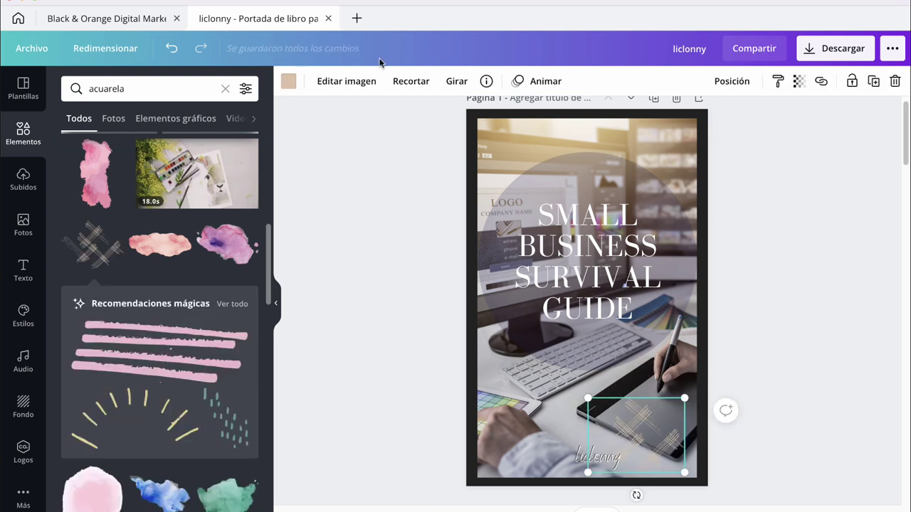
left_click(292, 82)
left_click(145, 146)
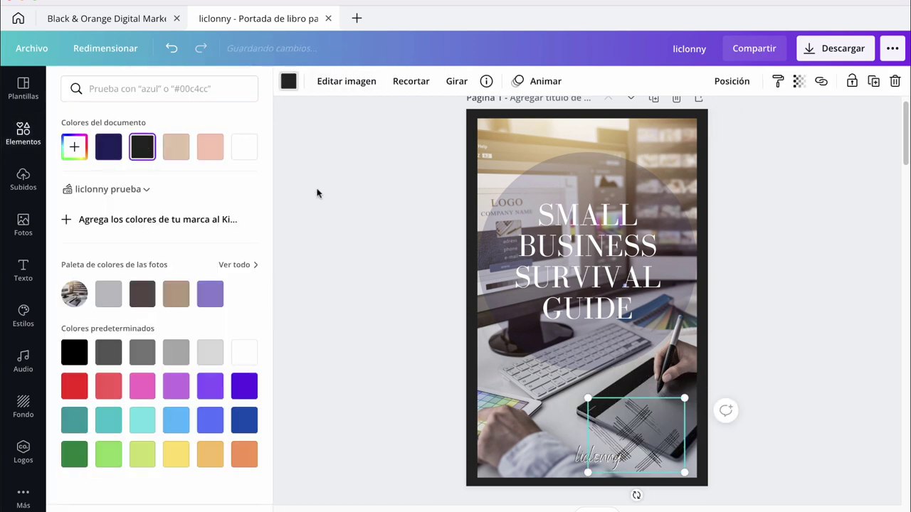
left_click(630, 449)
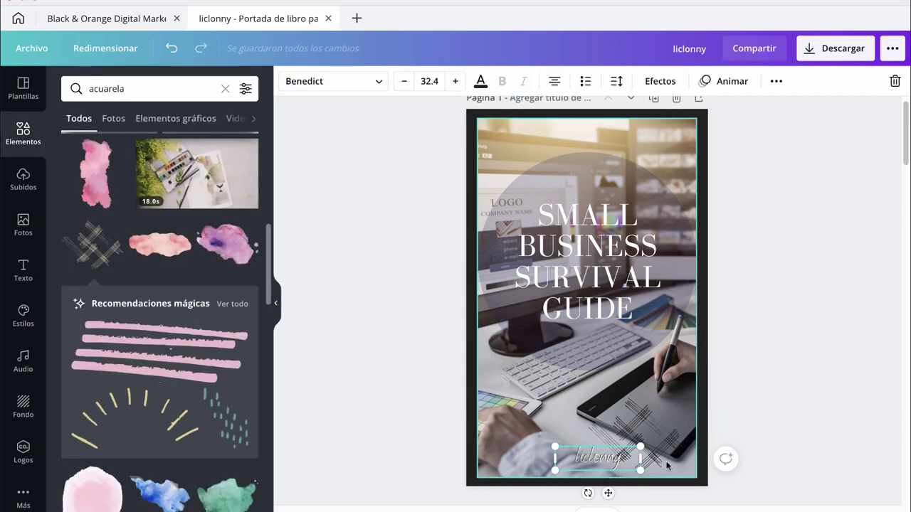
left_click(635, 425)
left_click_drag(635, 426, 664, 140)
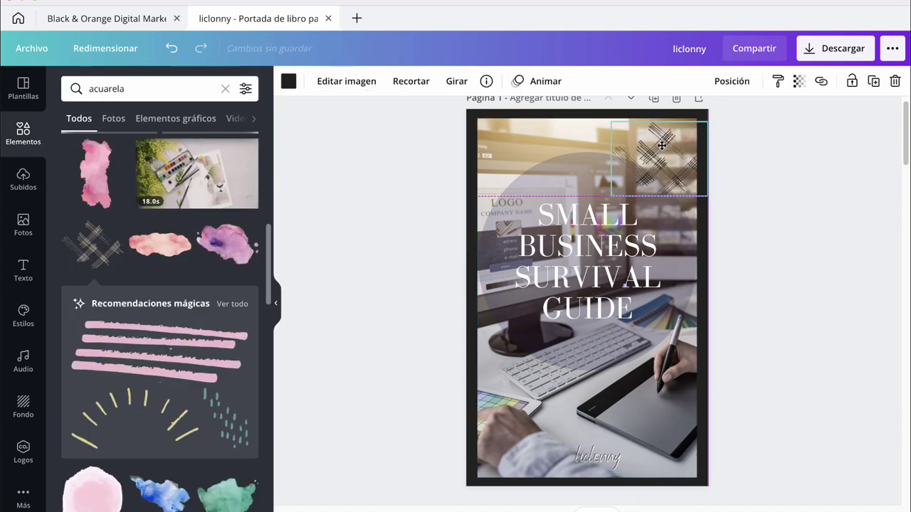
Show the full list of recommended similar scribble elements.
left_click(229, 305)
scroll(164, 320, "down", 1)
scroll(164, 342, "down", 3)
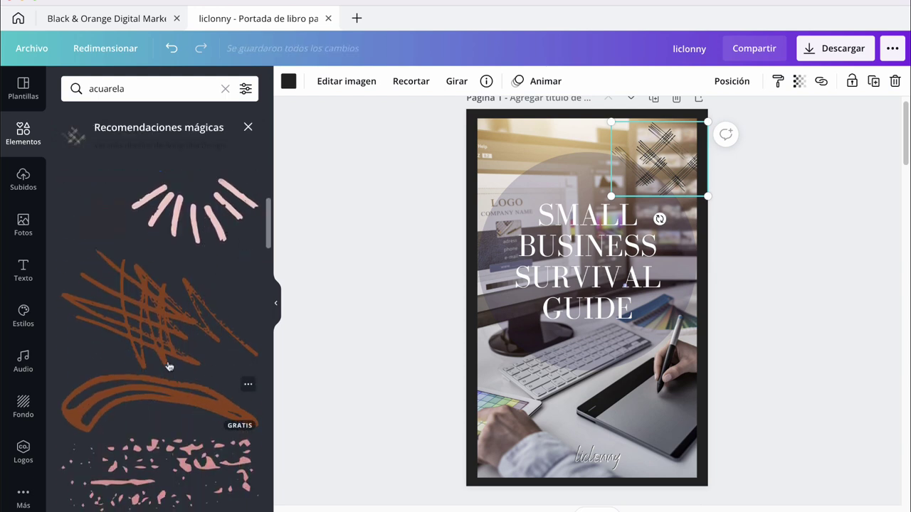
Add a red scribble to the cover's bottom-left corner.
left_click_drag(138, 318, 545, 184)
left_click(288, 81)
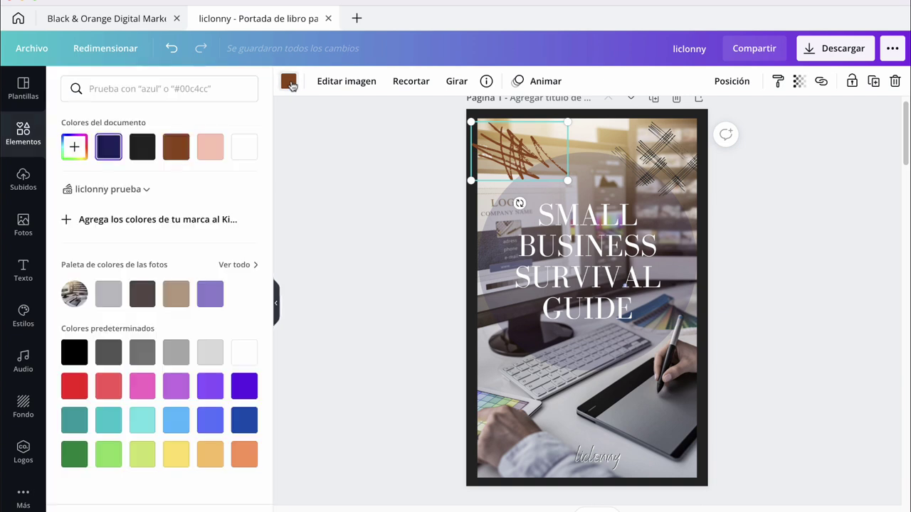
left_click(75, 386)
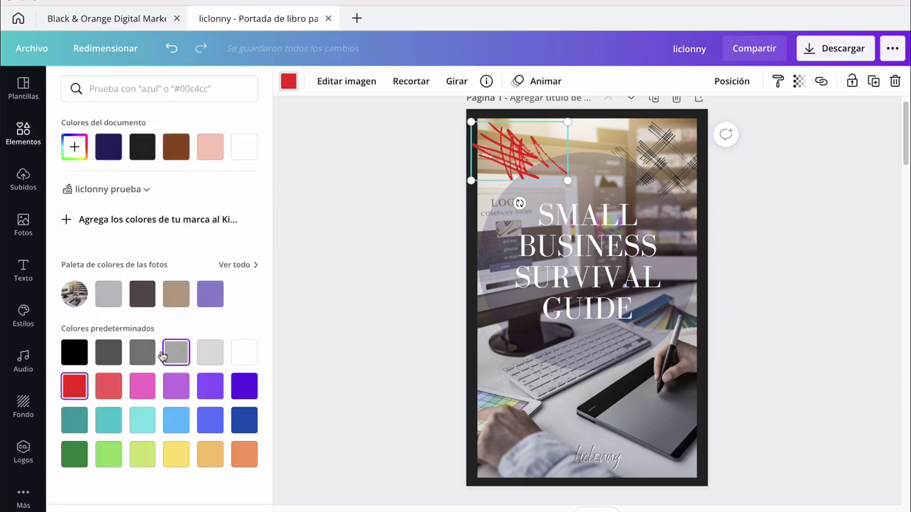
left_click(23, 135)
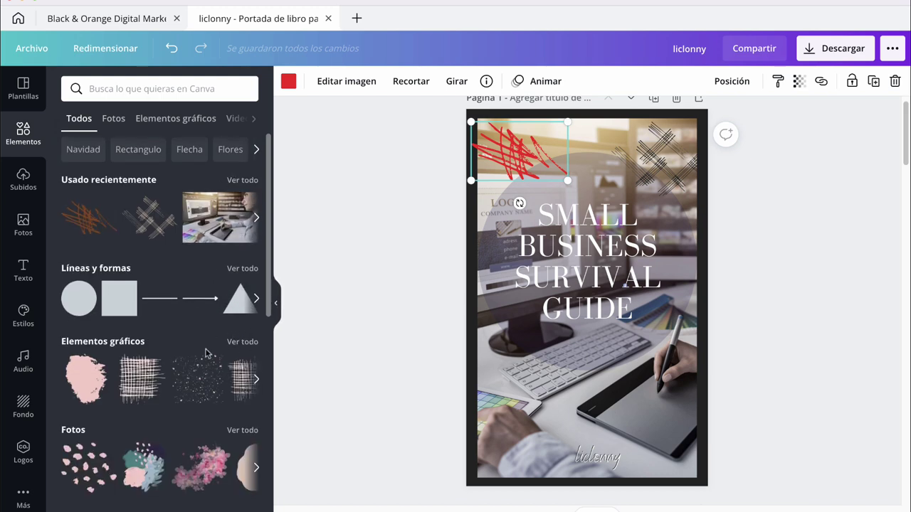
left_click(245, 342)
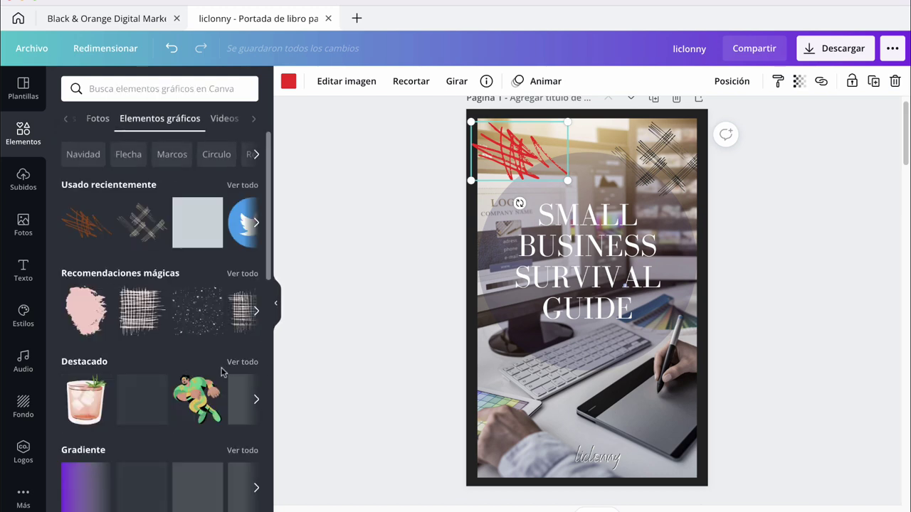
scroll(222, 372, "down", 5)
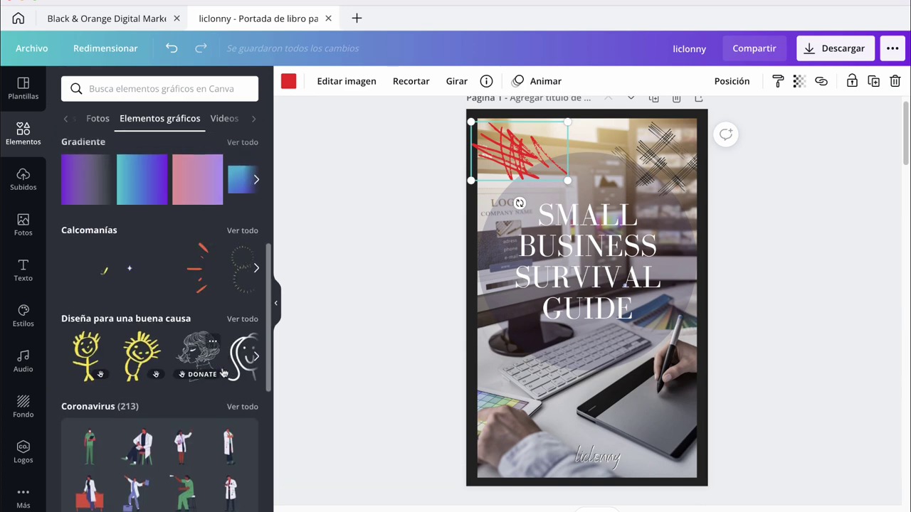
scroll(223, 371, "up", 3)
scroll(222, 371, "up", 2)
left_click_drag(512, 145, 516, 442)
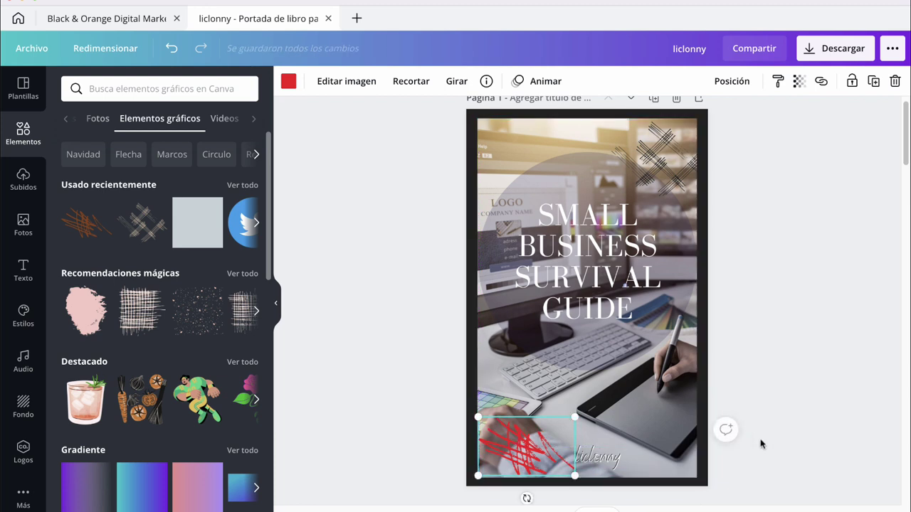
left_click(790, 407)
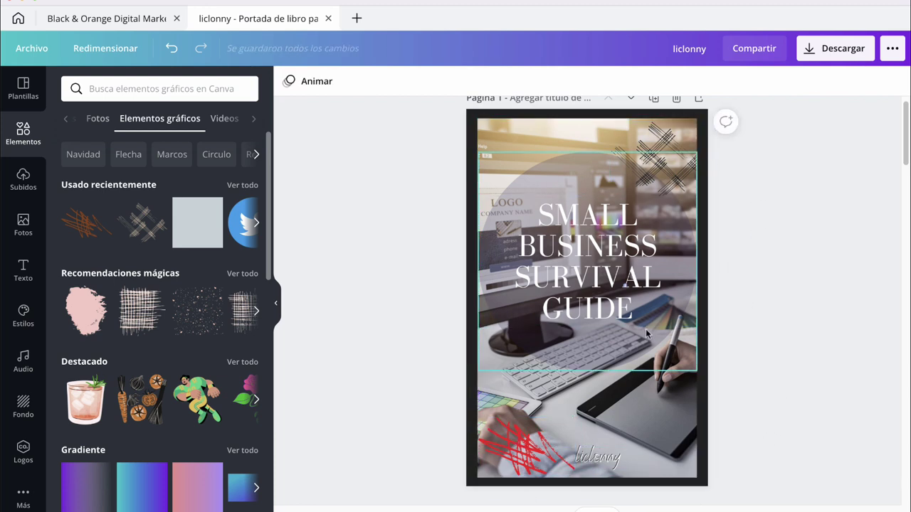
Scroll down to page 2, the CONTENTS page.
scroll(707, 385, "down", 2)
scroll(707, 381, "down", 5)
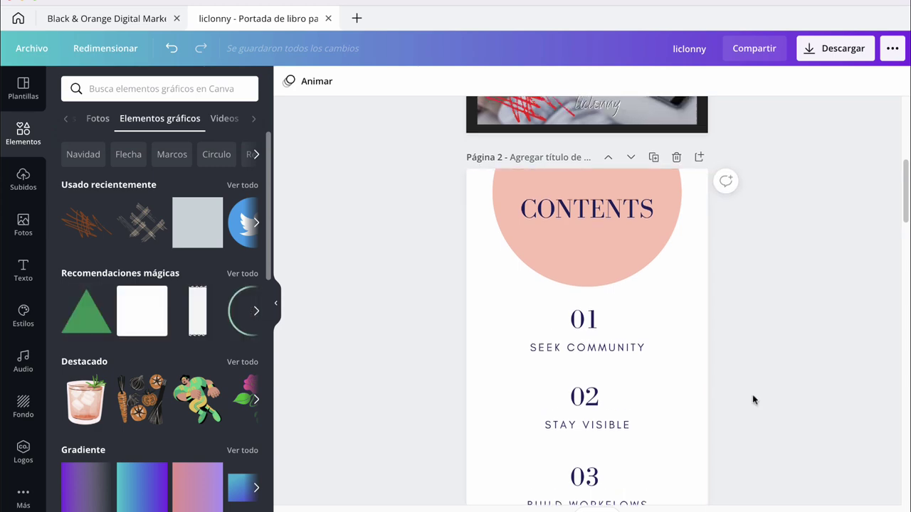
scroll(752, 397, "up", 6)
scroll(779, 380, "down", 3)
scroll(778, 380, "down", 2)
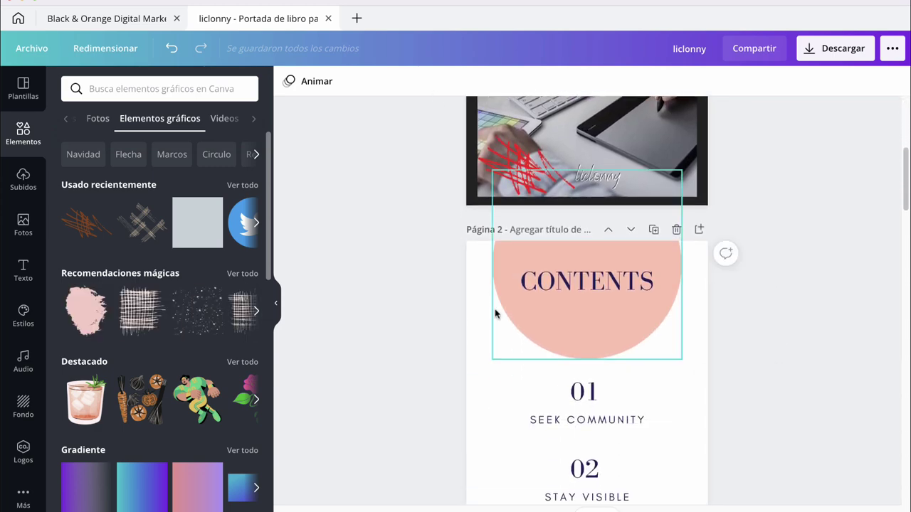
scroll(605, 299, "down", 1)
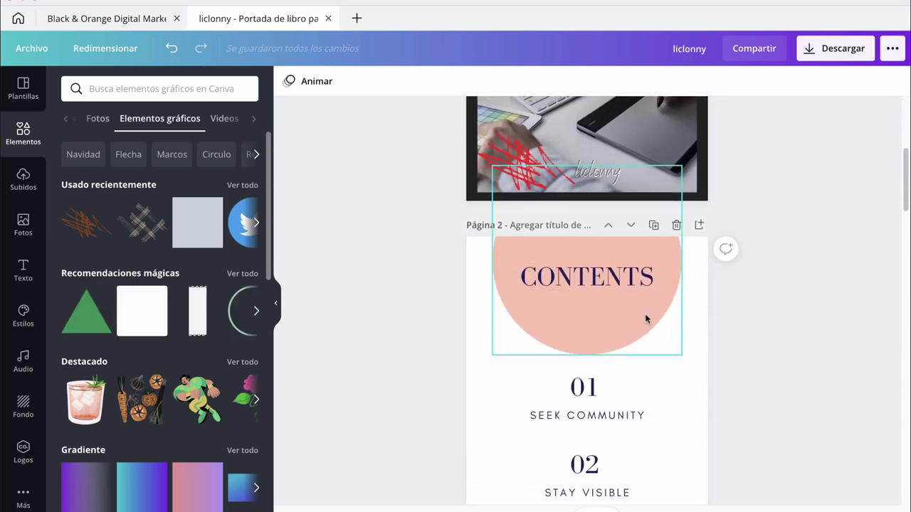
Retype the contents heading as CONTENIDO.
double_click(561, 273)
type("CO")
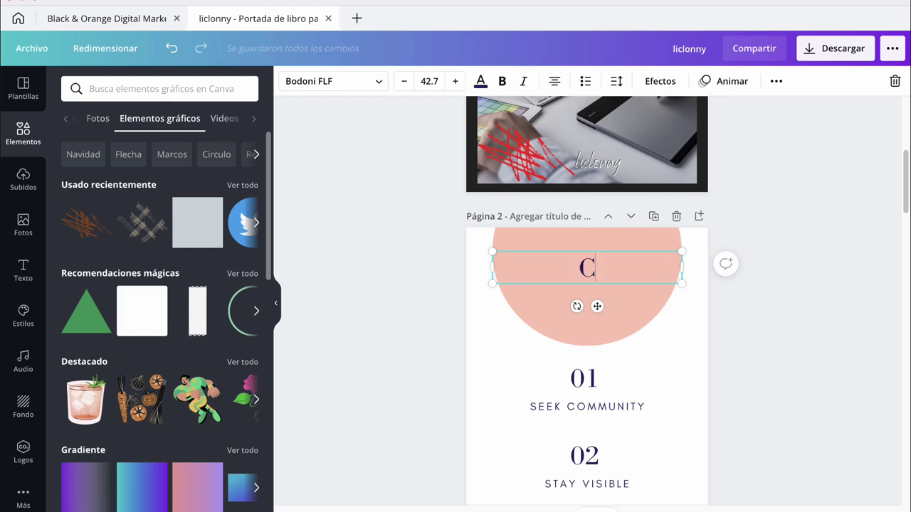
type("NTENIDO")
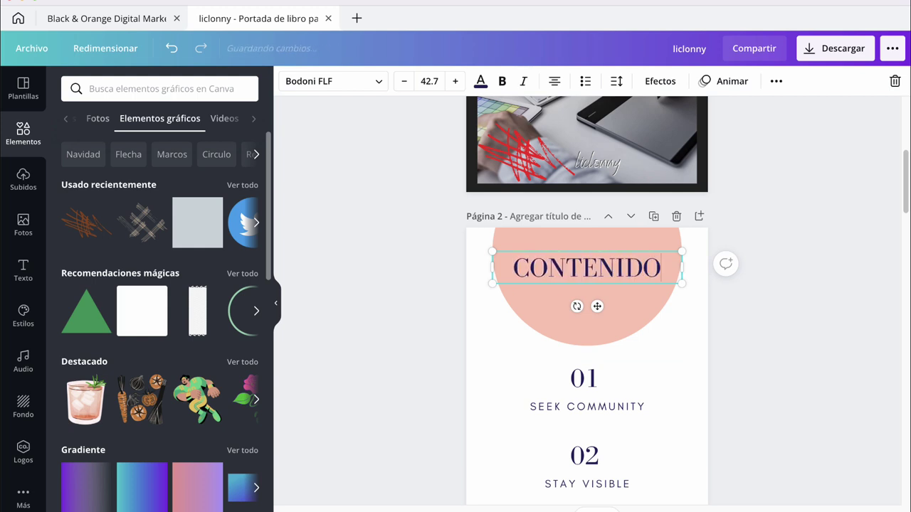
scroll(617, 328, "down", 1)
scroll(617, 328, "down", 1)
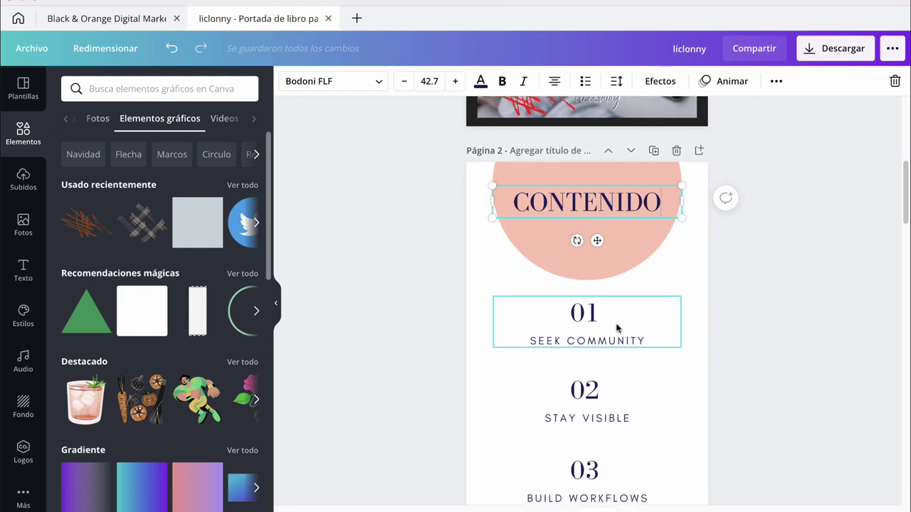
scroll(616, 313, "down", 1)
scroll(597, 306, "down", 1)
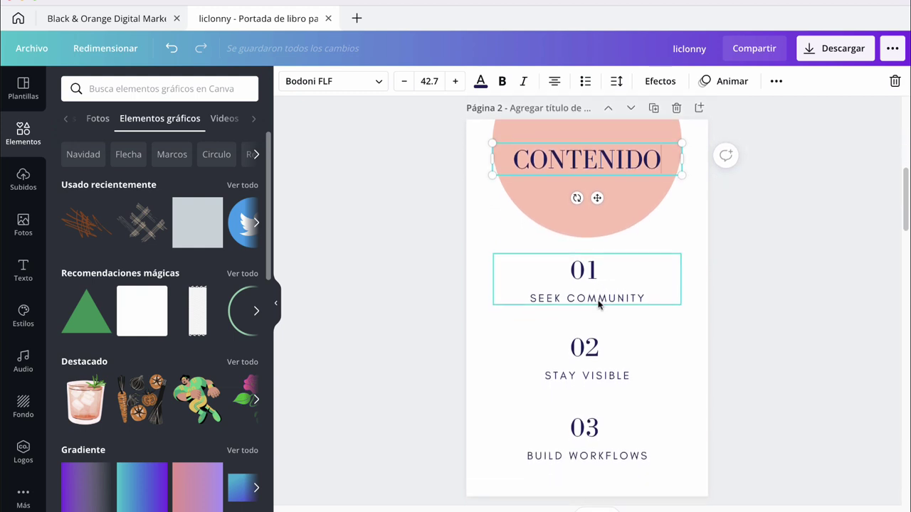
Rename the three chapter labels to CAPITULO 1, CAPITULO 2 and CAPITULO 3.
double_click(549, 297)
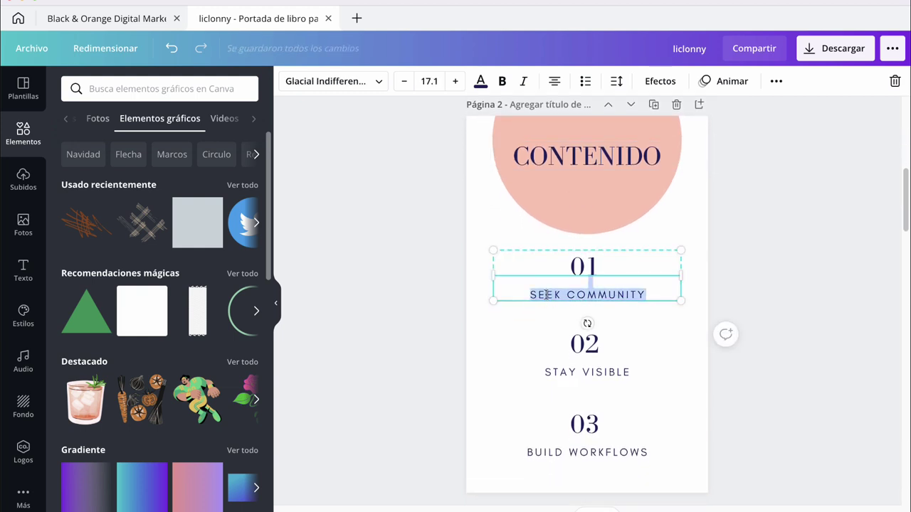
type("CAPITULO 1")
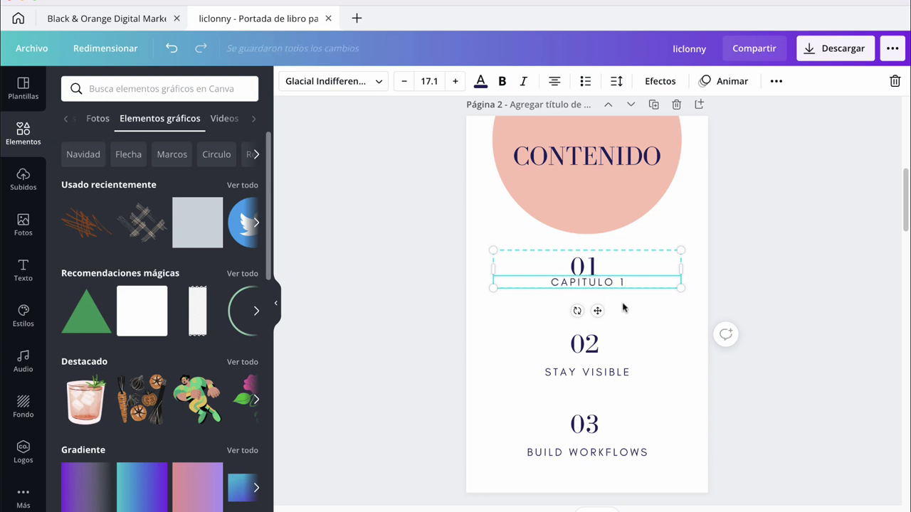
key("Escape")
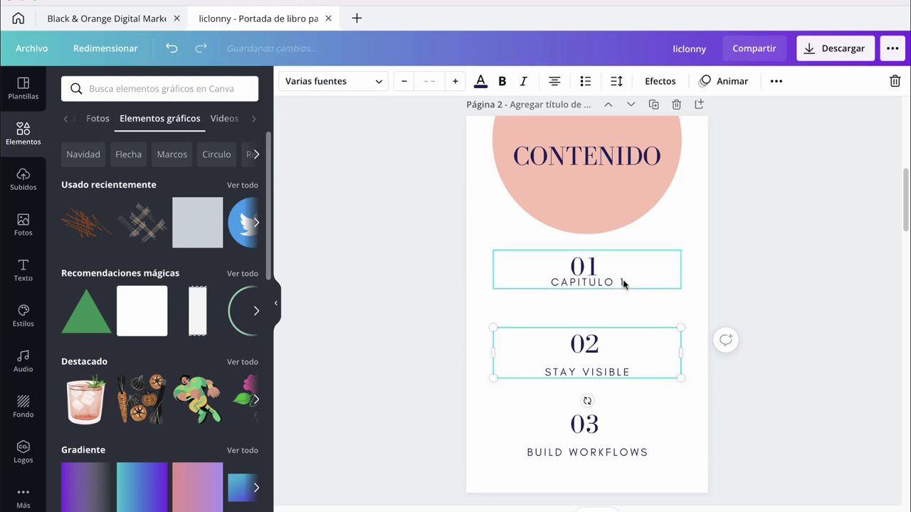
left_click(621, 280)
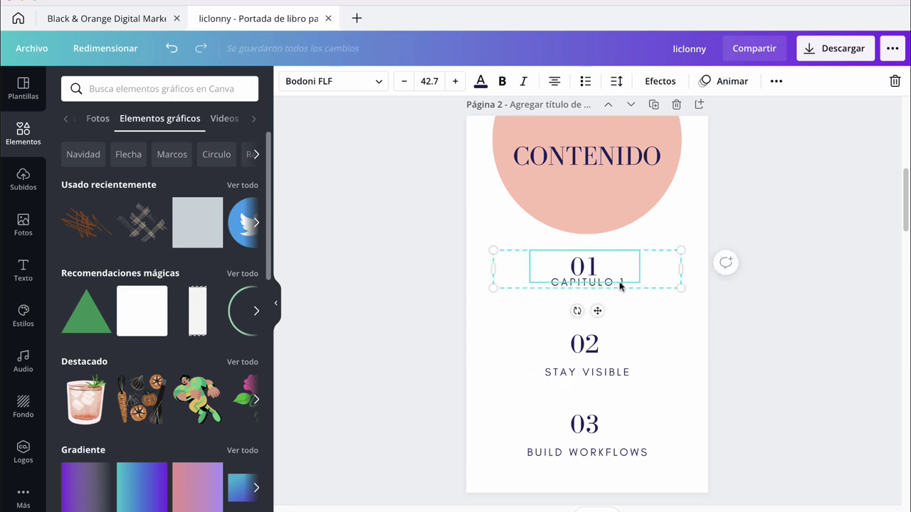
left_click(620, 285)
double_click(596, 368)
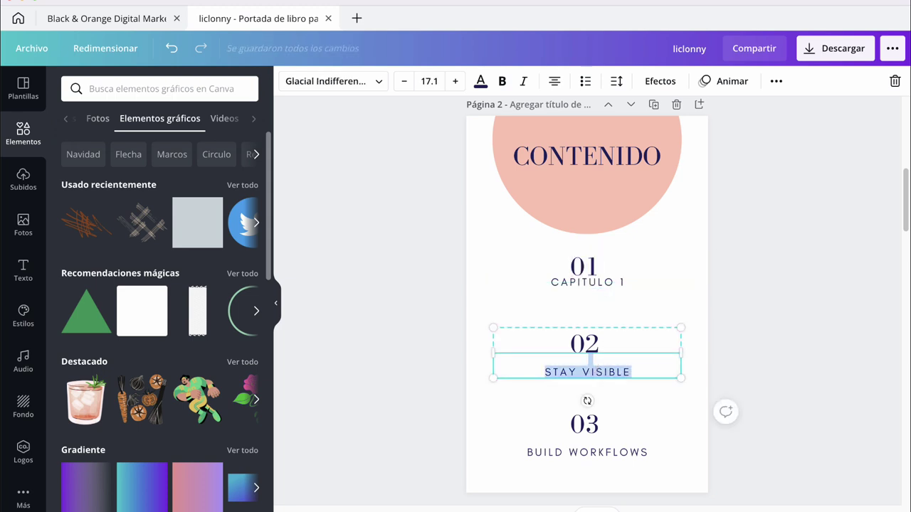
type("CAPITULO 2")
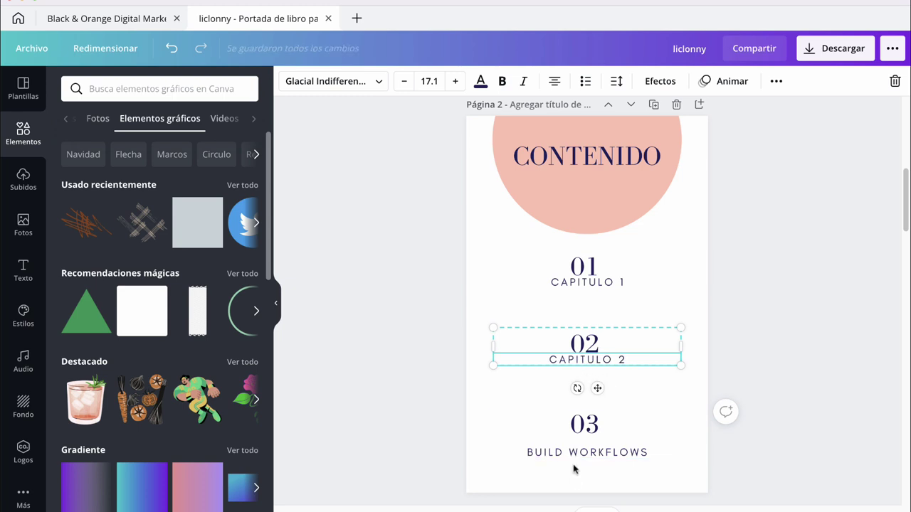
left_click(574, 468)
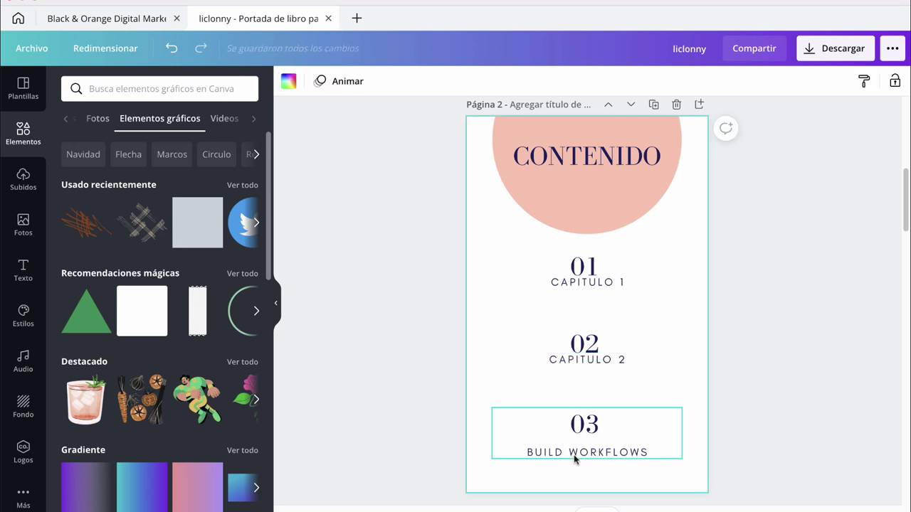
double_click(577, 455)
type("CAPITULO 3")
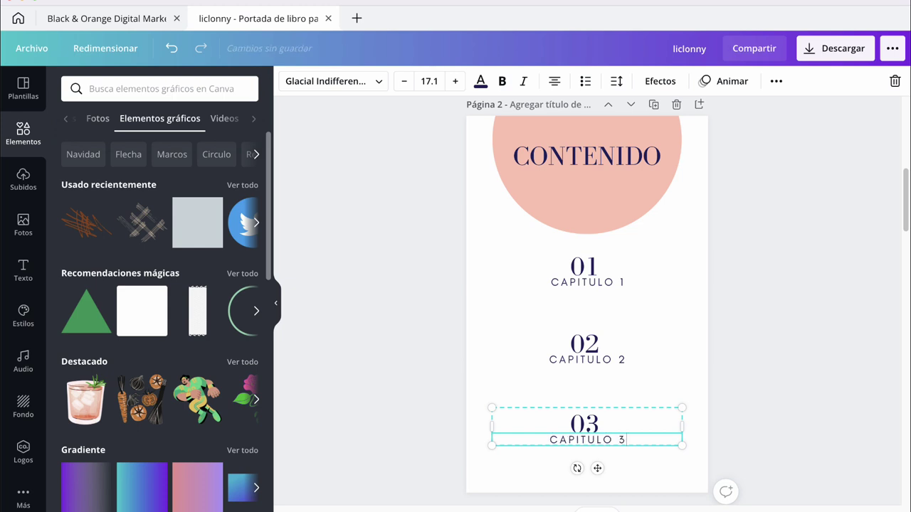
left_click(781, 305)
Change the pink circle behind the heading to dark charcoal.
scroll(748, 378, "up", 3)
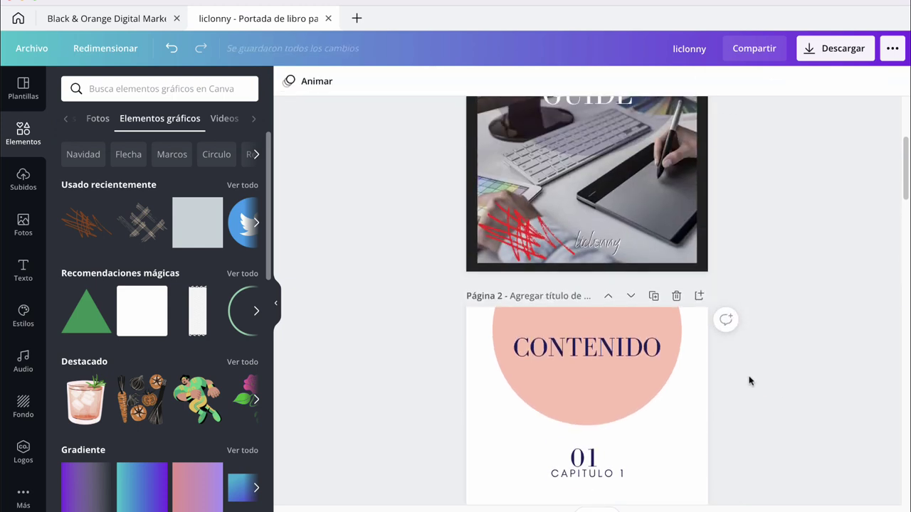
left_click(653, 373)
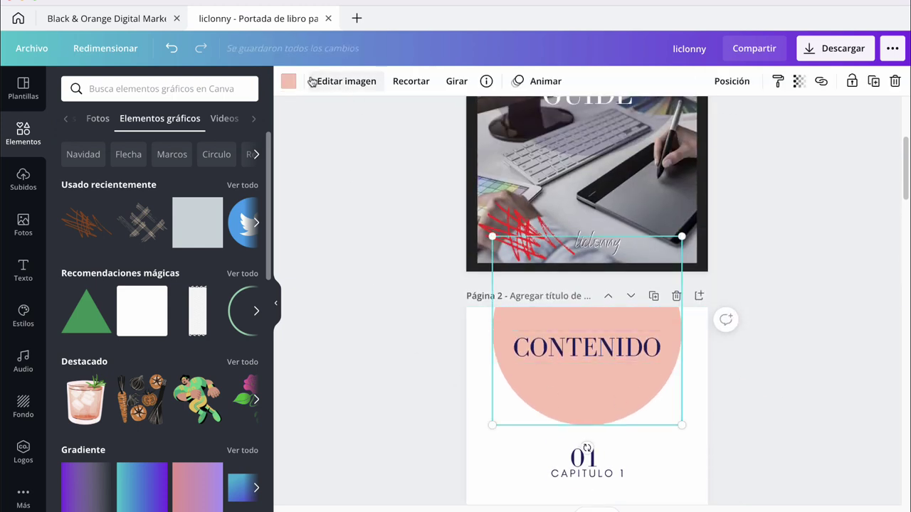
left_click(288, 81)
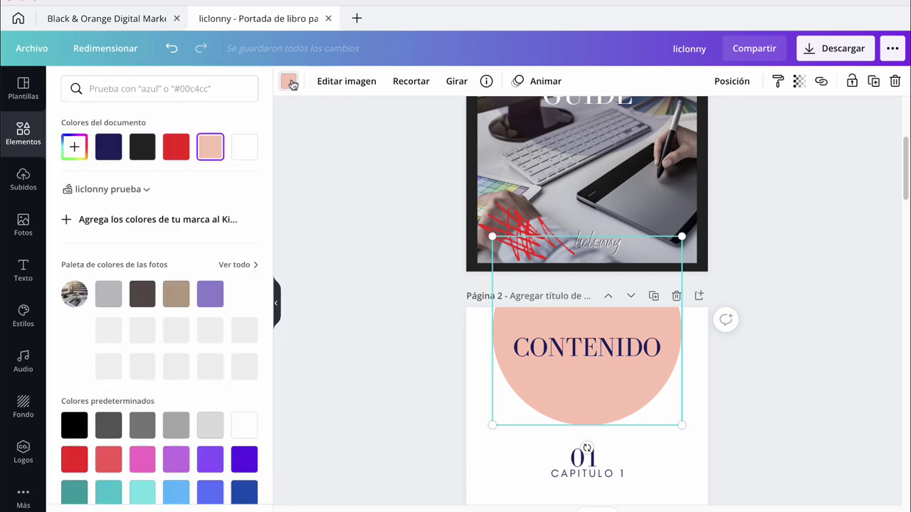
left_click(175, 147)
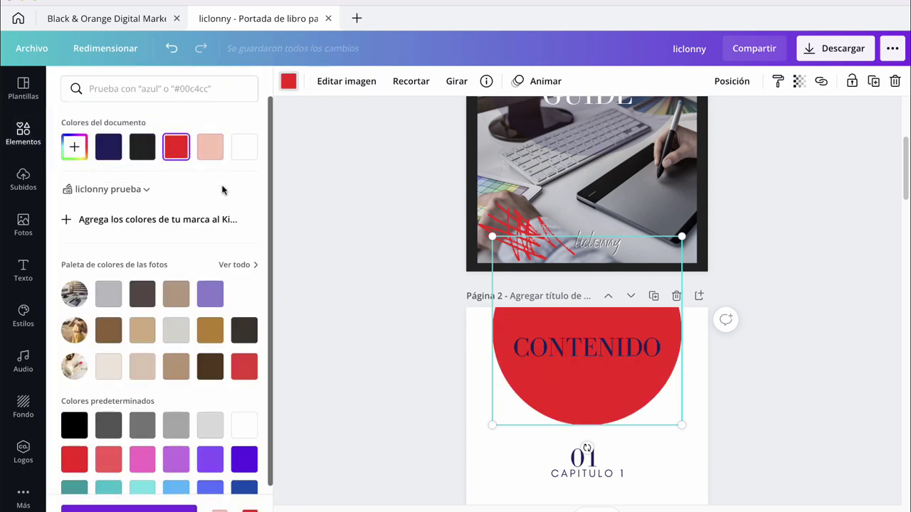
left_click(142, 151)
Make the CONTENIDO heading text white.
left_click(601, 362)
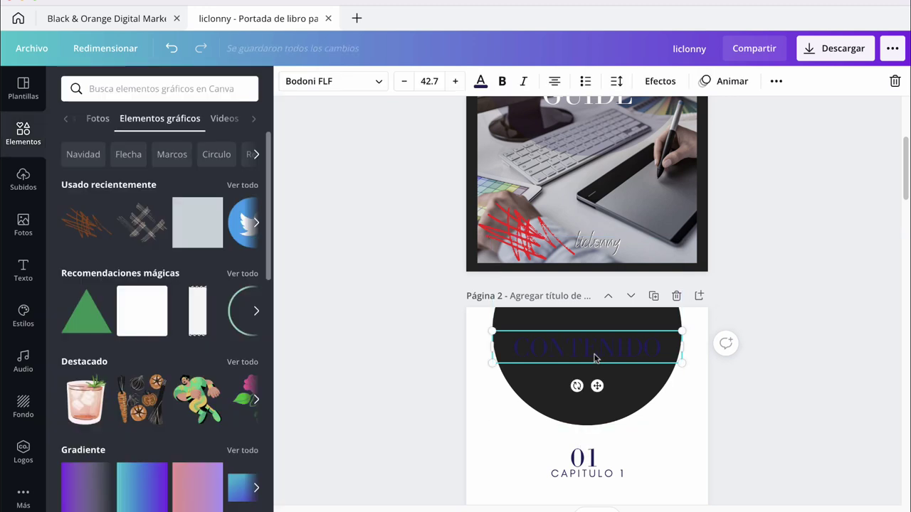
left_click(480, 81)
left_click(244, 146)
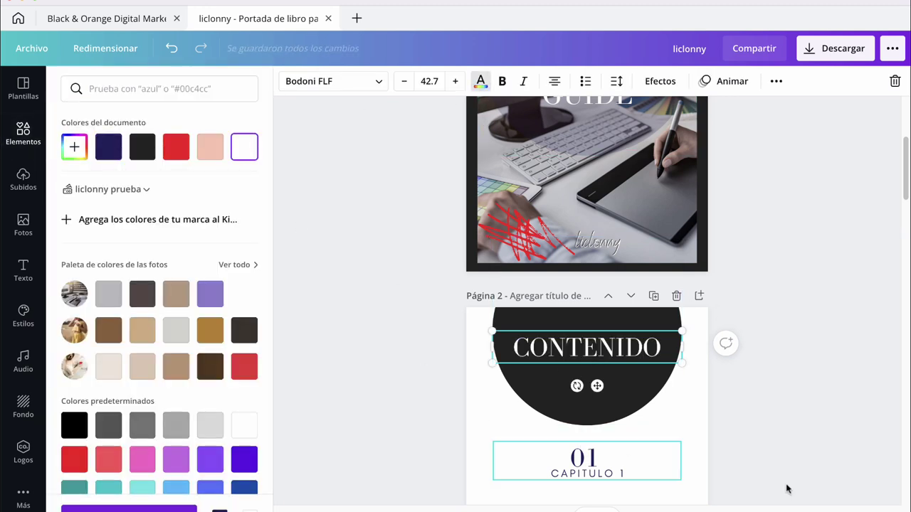
key("Escape")
scroll(811, 441, "down", 5)
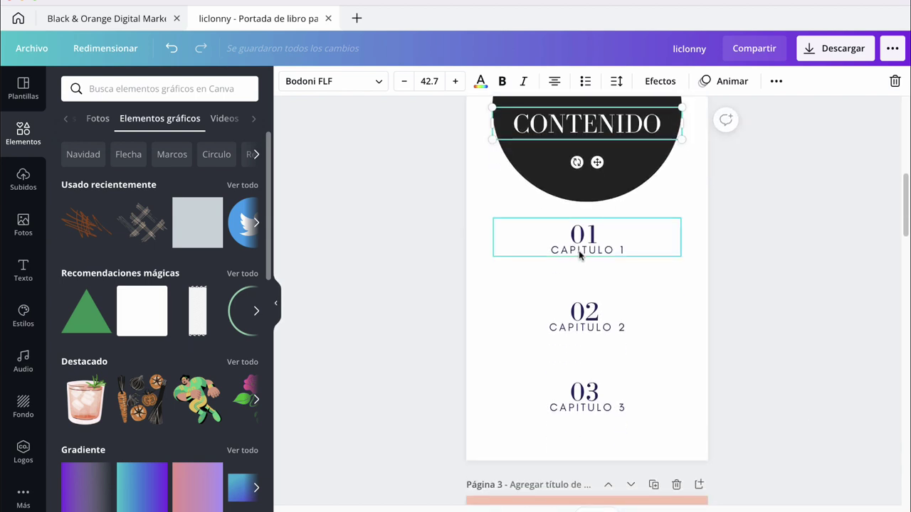
mouse_move(412, 201)
left_mouse_down()
mouse_move(741, 253)
mouse_move(553, 269)
left_mouse_up()
Colour 01 CAPITULO 1 blue and 02 CAPITULO 2 light orange.
left_click(741, 253)
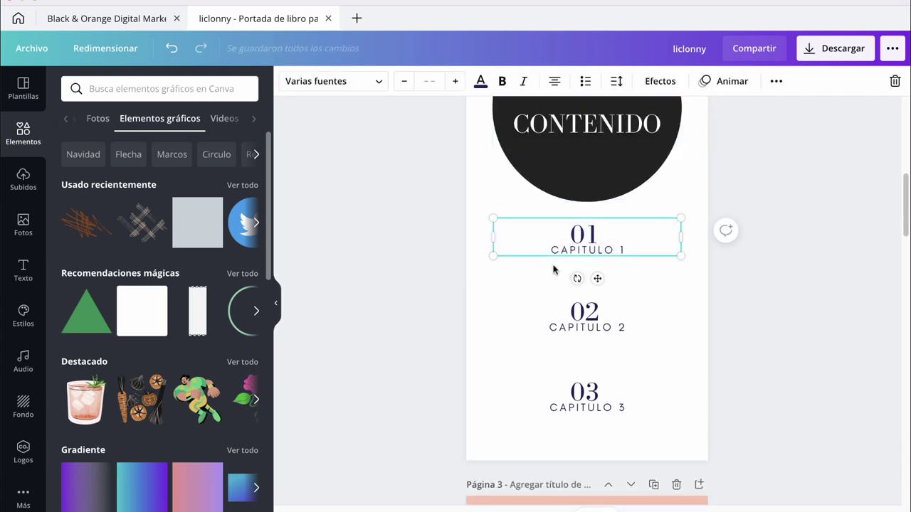
left_click(480, 81)
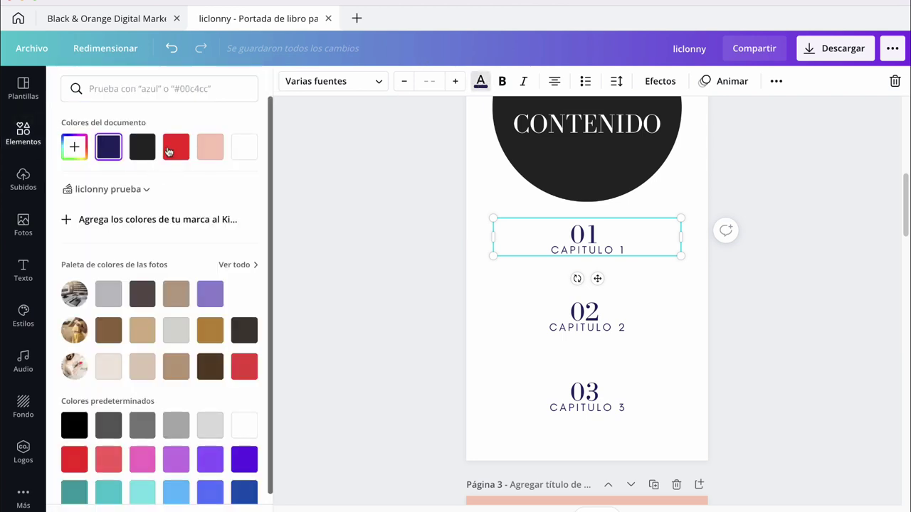
scroll(229, 417, "down", 1)
left_click(244, 456)
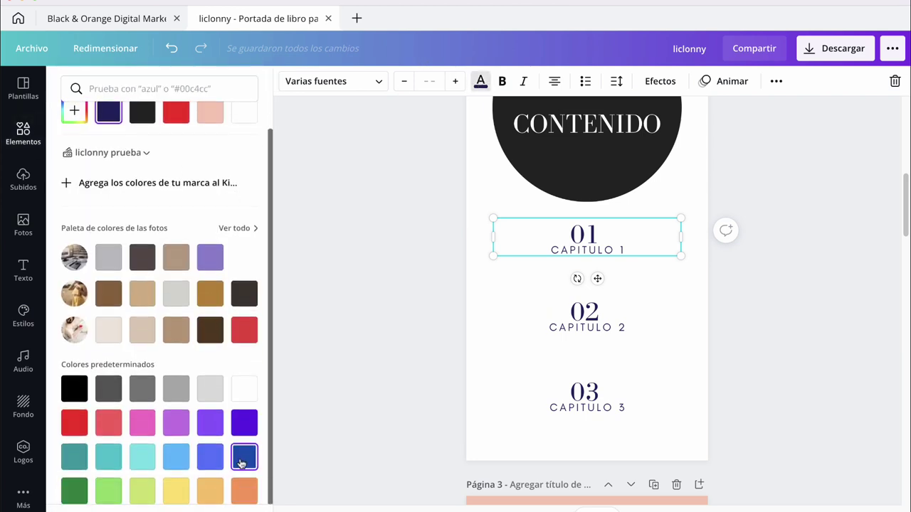
left_click_drag(722, 295, 520, 332)
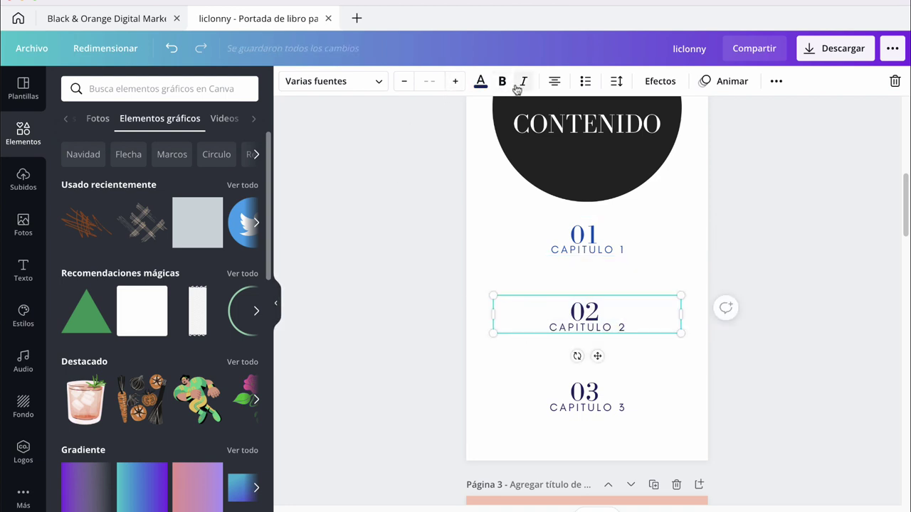
left_click(486, 84)
scroll(128, 313, "down", 3)
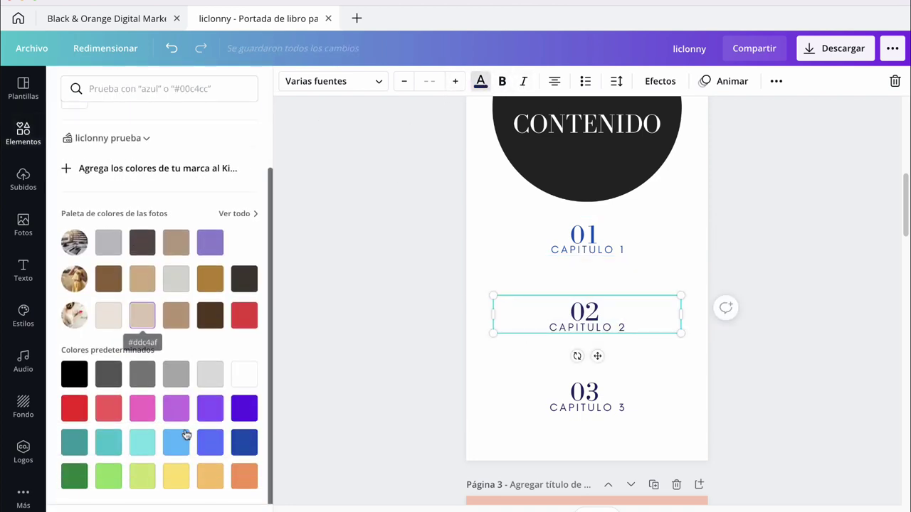
left_click(206, 475)
left_click(747, 382)
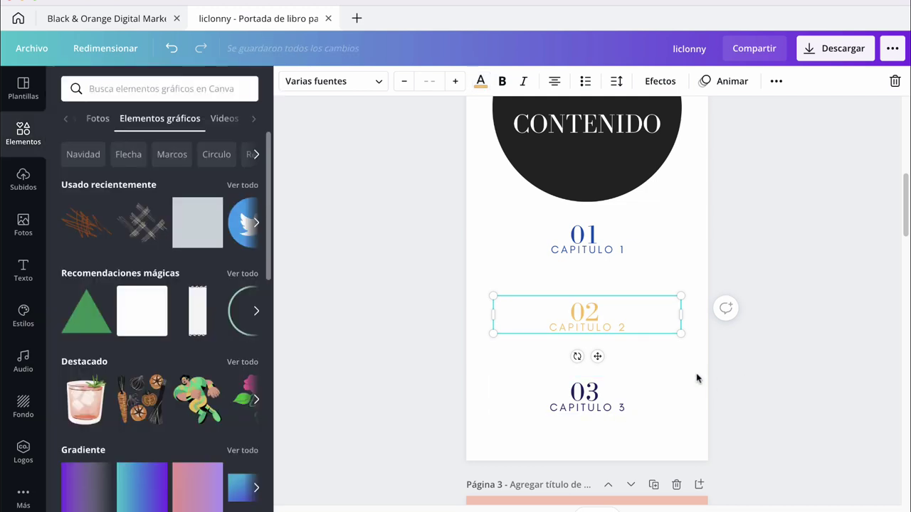
Colour the 03 CAPITULO 3 entry red.
left_click_drag(786, 370, 548, 418)
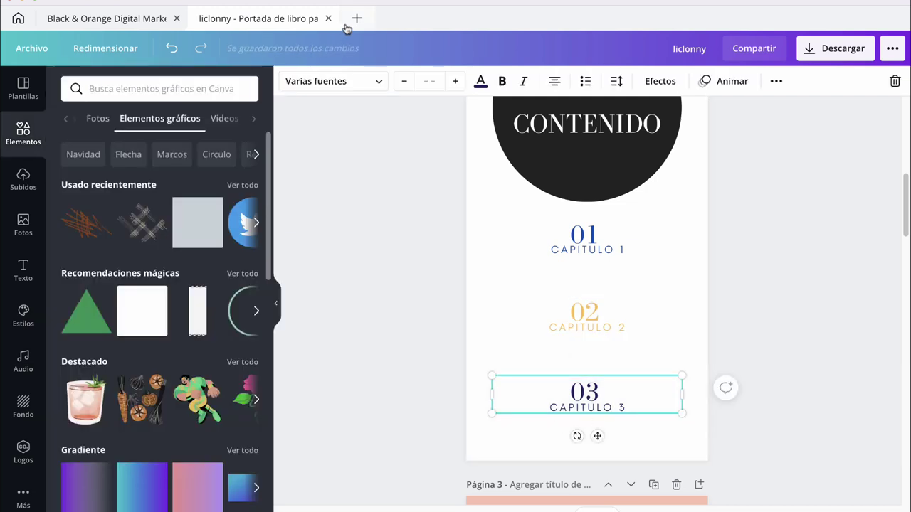
left_click(480, 81)
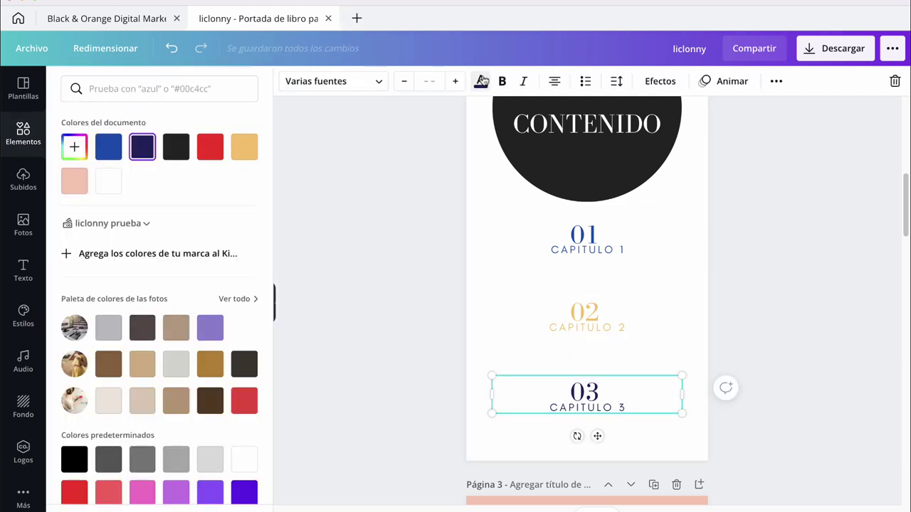
left_click(209, 147)
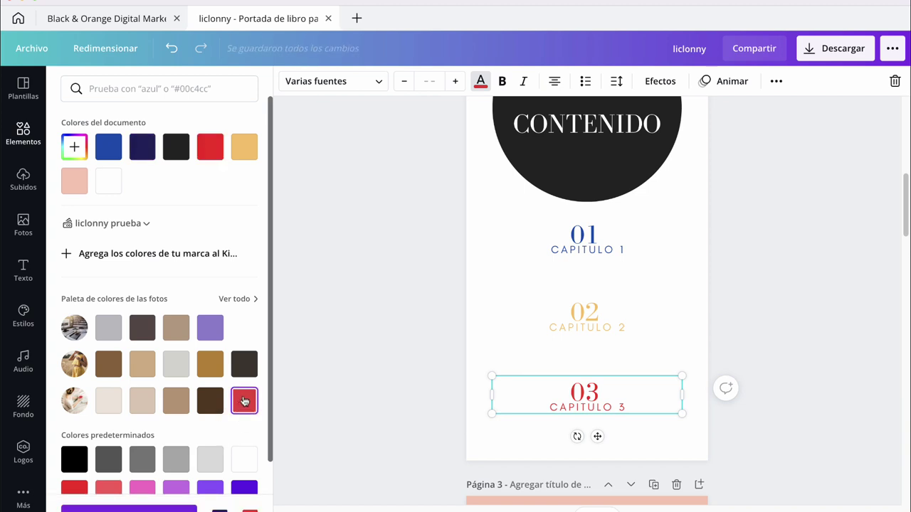
left_click(372, 257)
scroll(372, 264, "down", 2)
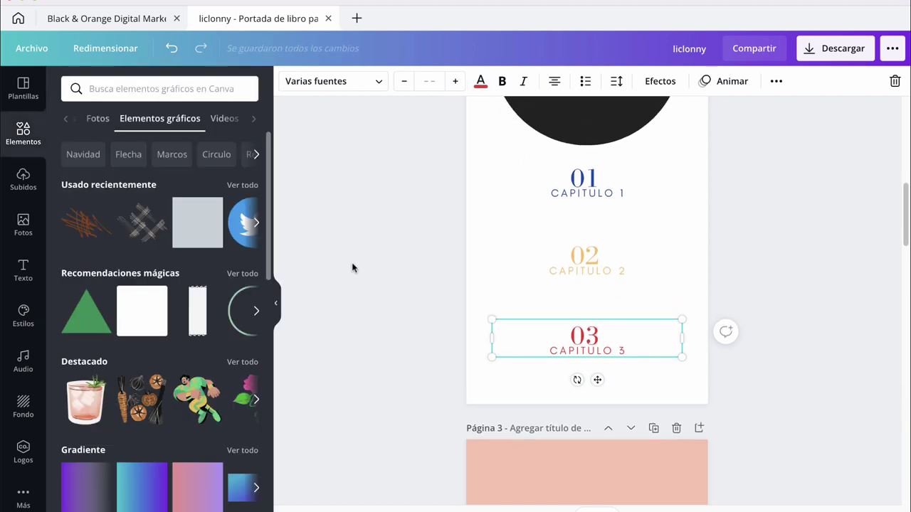
scroll(354, 264, "up", 3)
Set the CHAPTER 02 page background to orange.
left_click(435, 301)
scroll(427, 295, "down", 5)
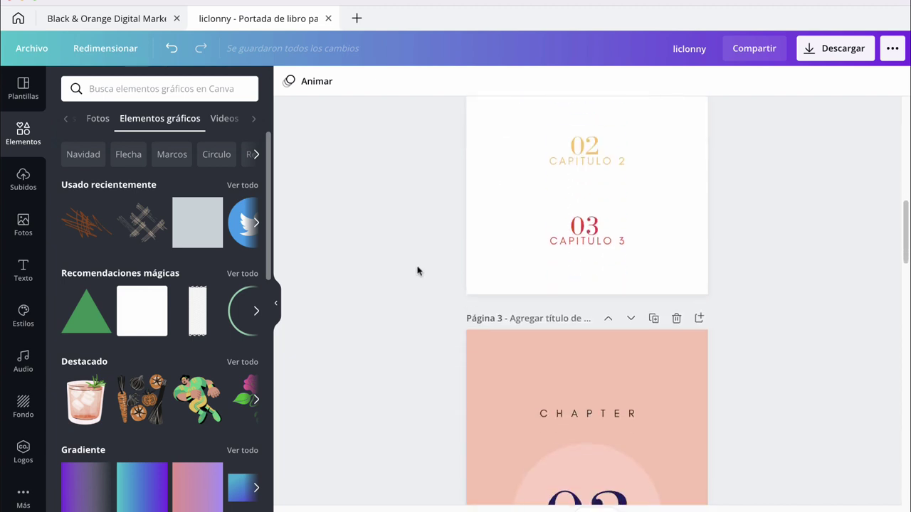
scroll(417, 268, "down", 1)
scroll(415, 266, "down", 2)
scroll(414, 266, "down", 1)
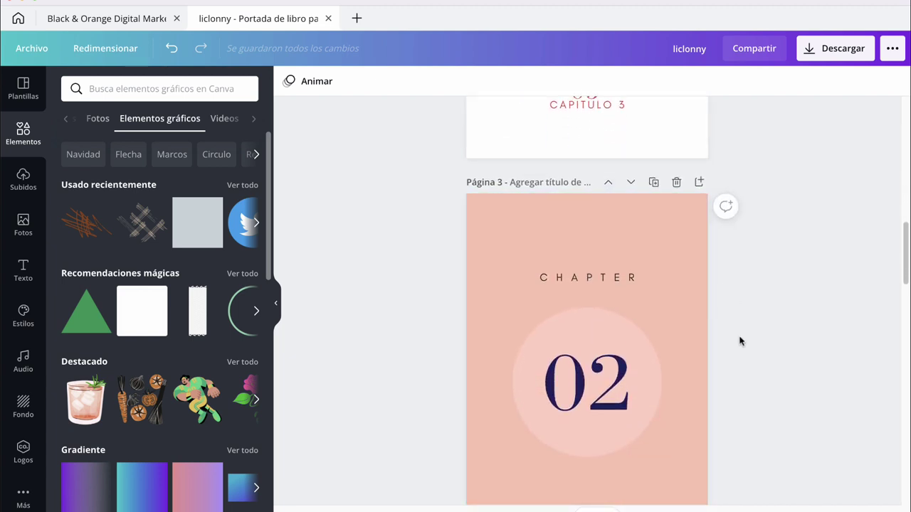
scroll(739, 342, "up", 5)
scroll(594, 141, "down", 5)
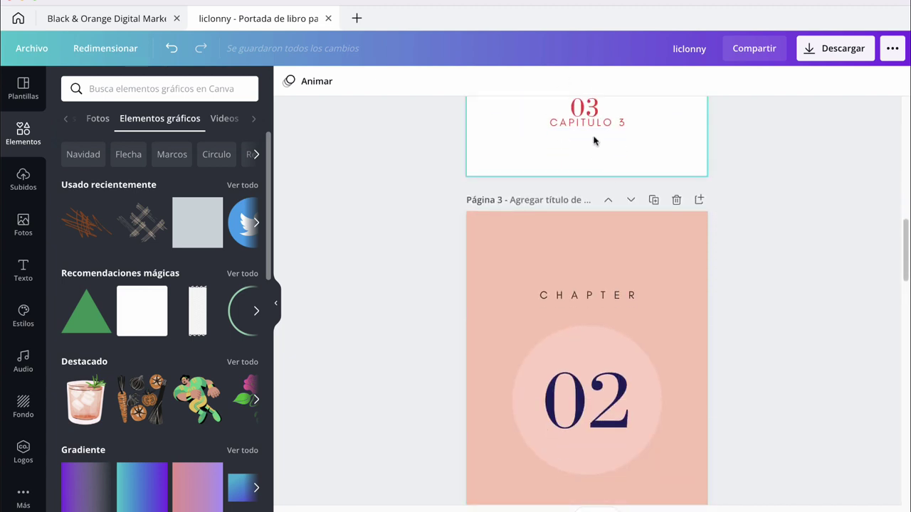
scroll(604, 179, "up", 3)
scroll(596, 167, "down", 3)
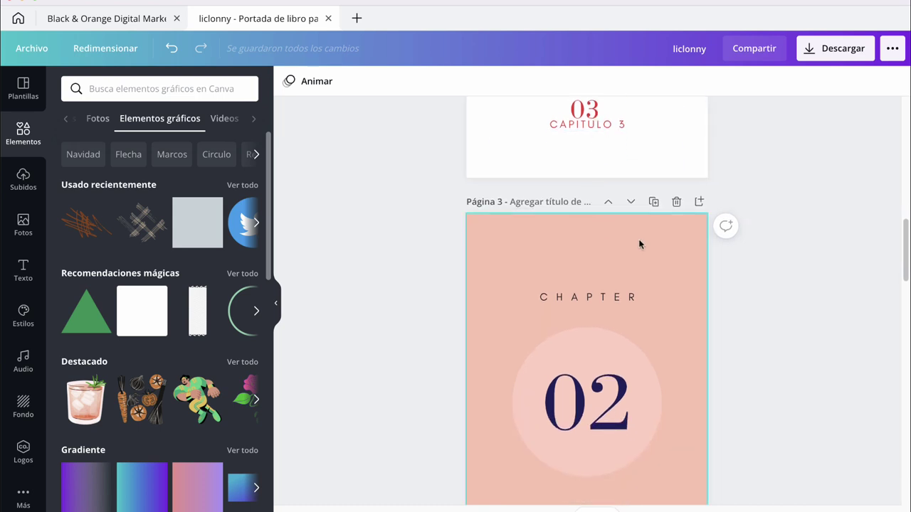
scroll(639, 244, "down", 1)
left_click(615, 190)
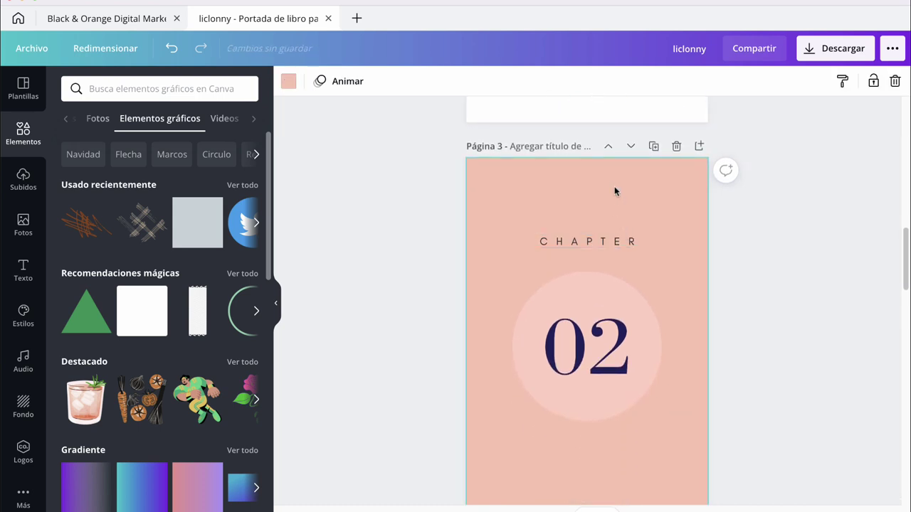
left_click(287, 83)
scroll(142, 299, "down", 1)
scroll(214, 441, "down", 1)
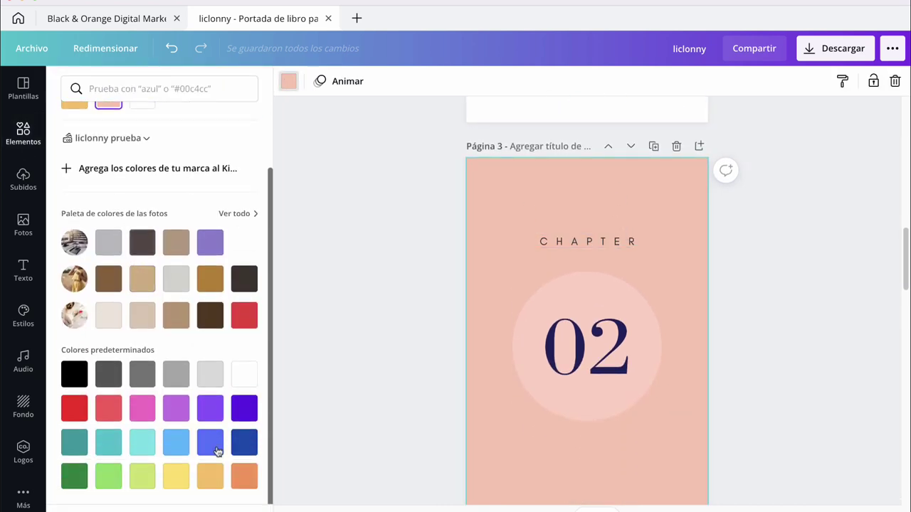
left_click(244, 477)
Fill the circle behind 02 with a lighter yellow-orange.
left_click(589, 289)
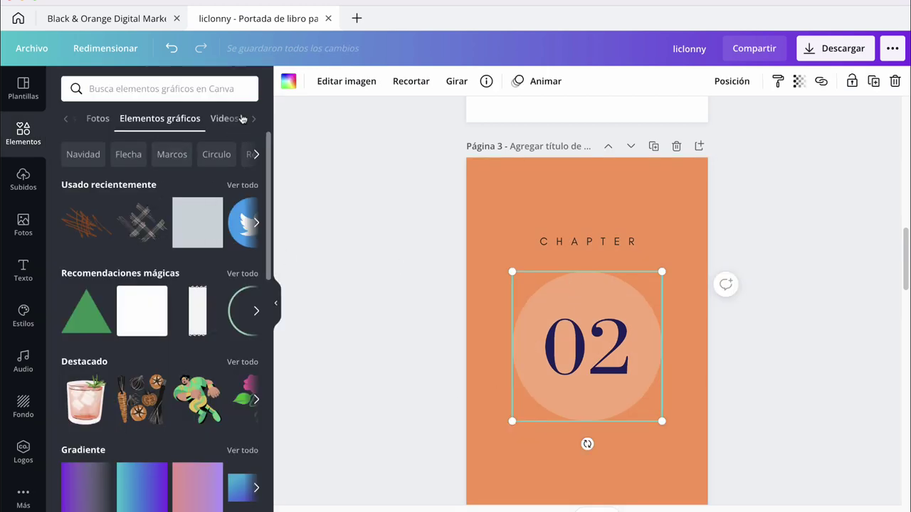
left_click(286, 84)
left_click(111, 188)
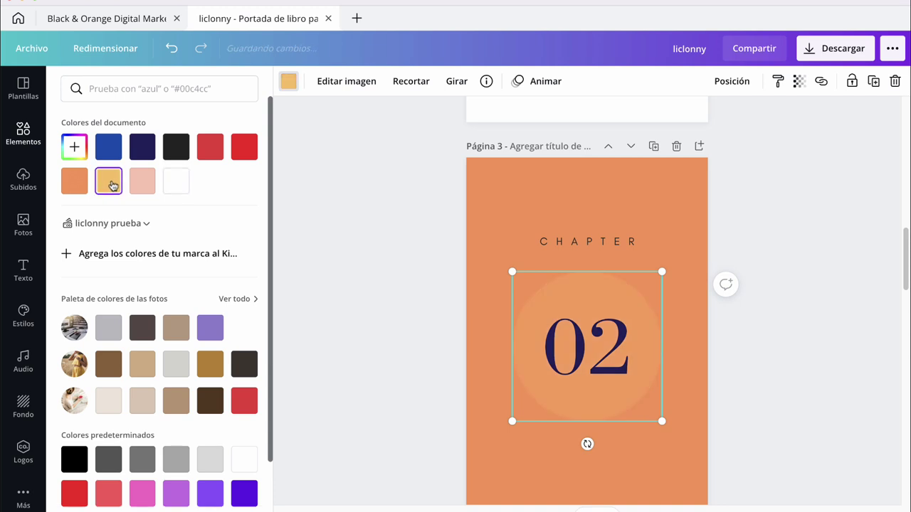
scroll(165, 354, "down", 3)
scroll(192, 398, "down", 1)
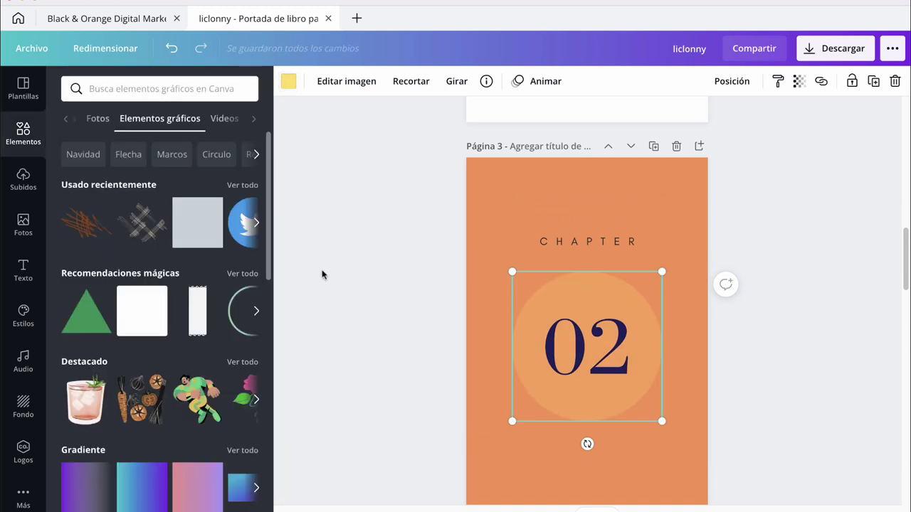
Make the 02 numerals white.
left_click(573, 353)
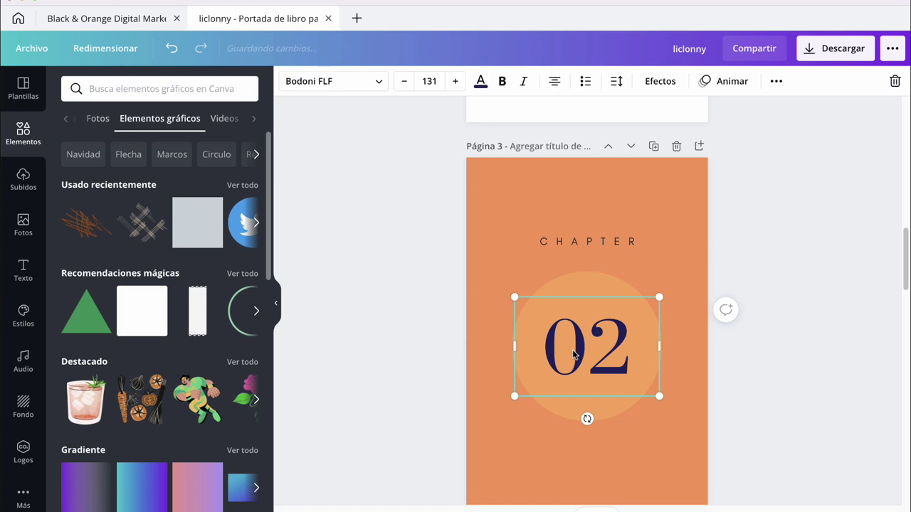
left_click(479, 80)
left_click(213, 183)
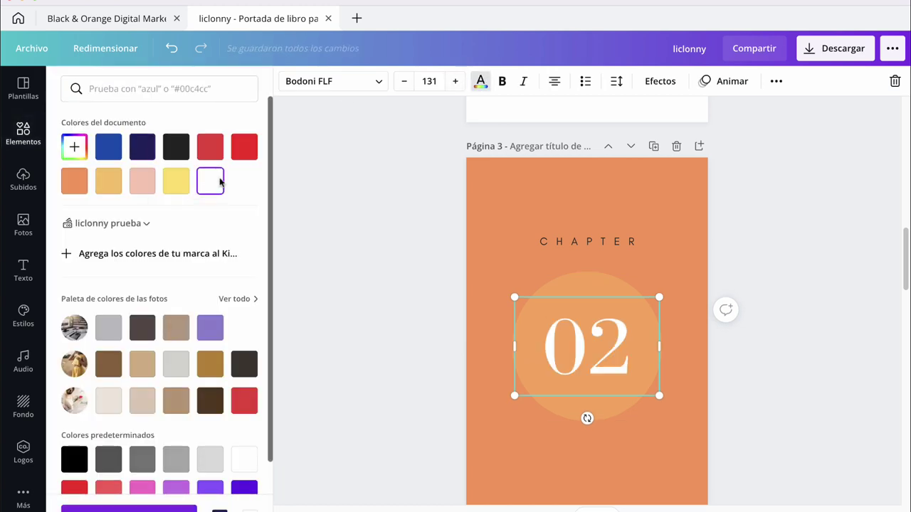
left_click(439, 291)
left_click(731, 328)
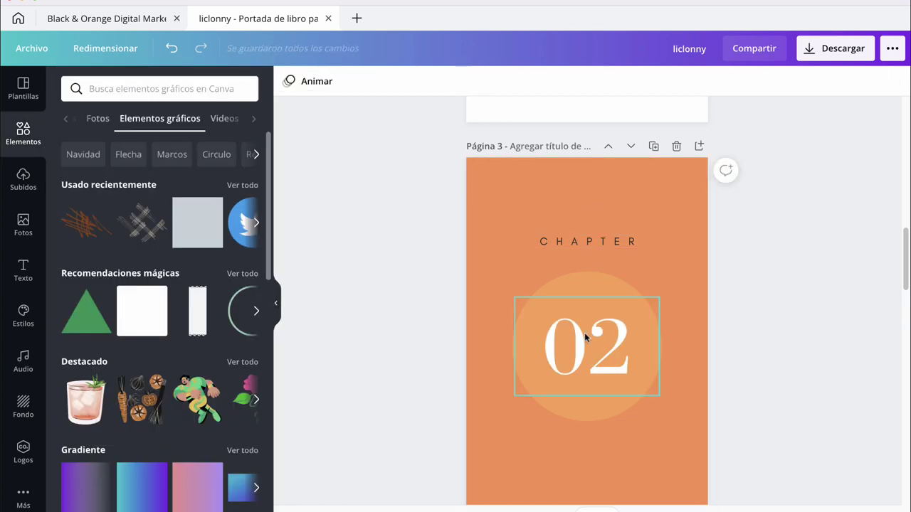
scroll(699, 349, "down", 4)
scroll(693, 346, "up", 1)
scroll(690, 349, "up", 4)
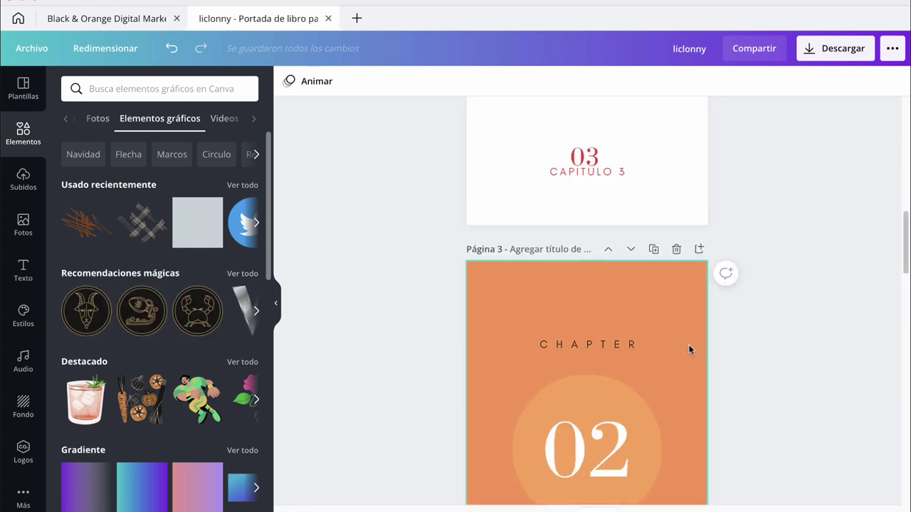
scroll(689, 349, "down", 2)
scroll(689, 348, "down", 3)
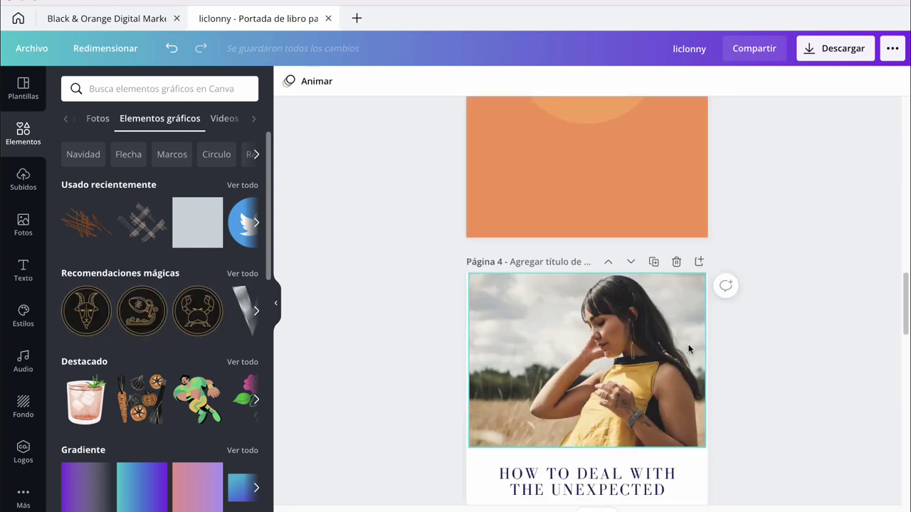
Fill page 4's image frame with a 'diseño grafico' photo of a woman at a desk.
scroll(688, 350, "down", 1)
scroll(581, 293, "down", 1)
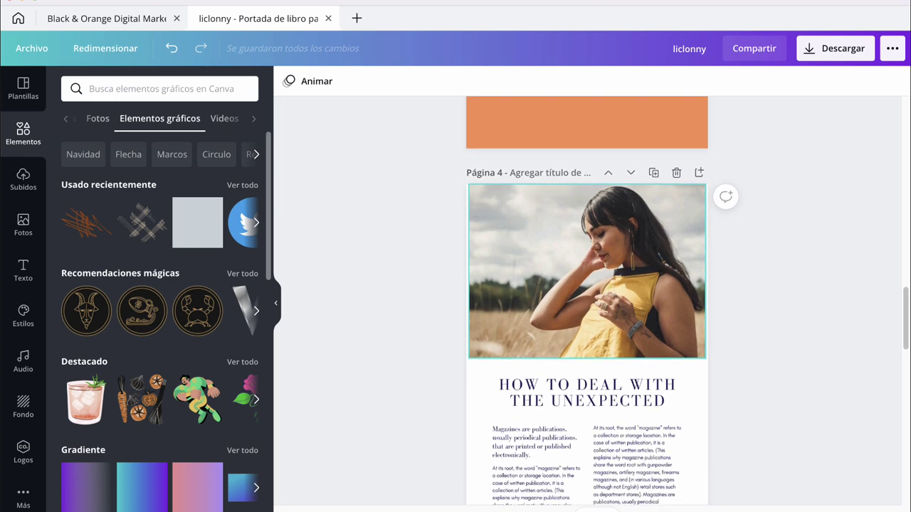
left_click(20, 220)
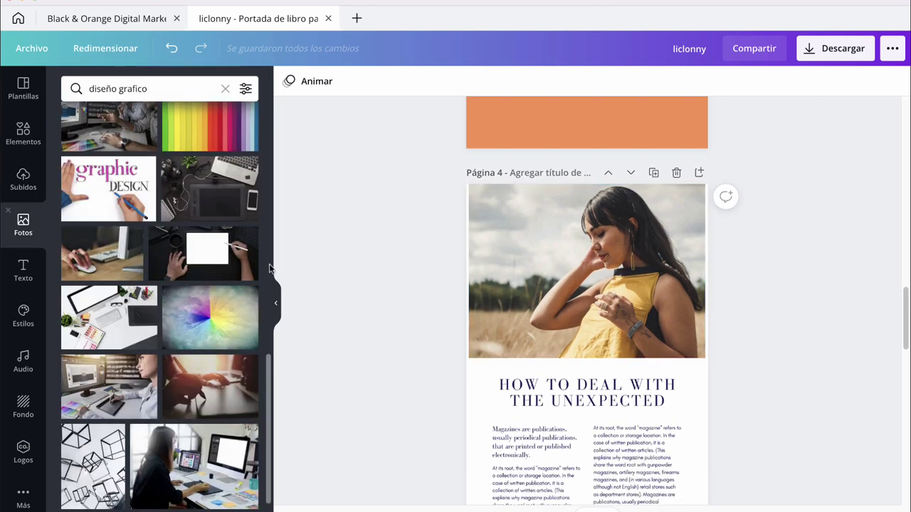
scroll(216, 282, "down", 3)
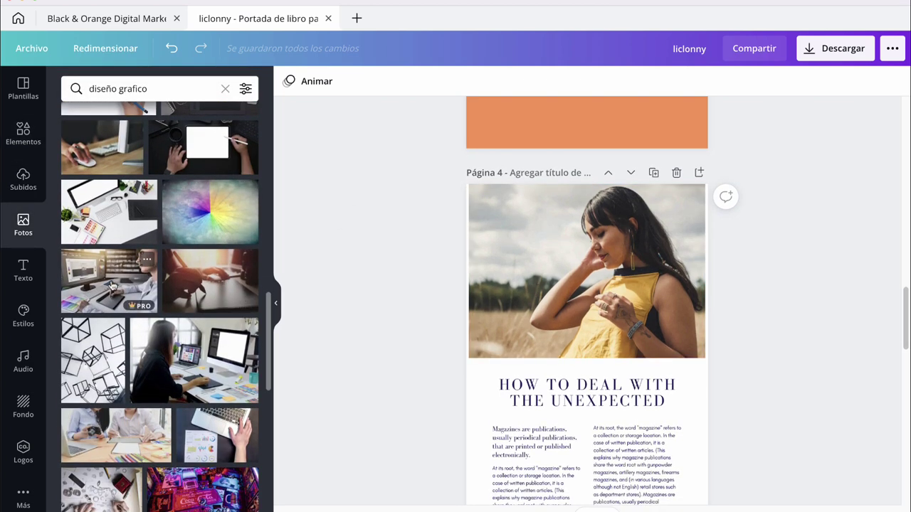
scroll(112, 284, "down", 1)
left_click_drag(192, 305, 696, 263)
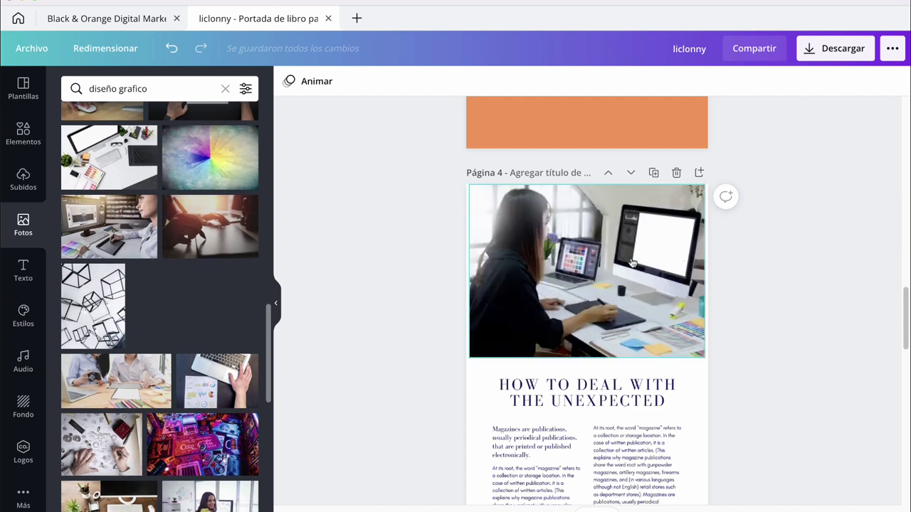
scroll(745, 364, "down", 5)
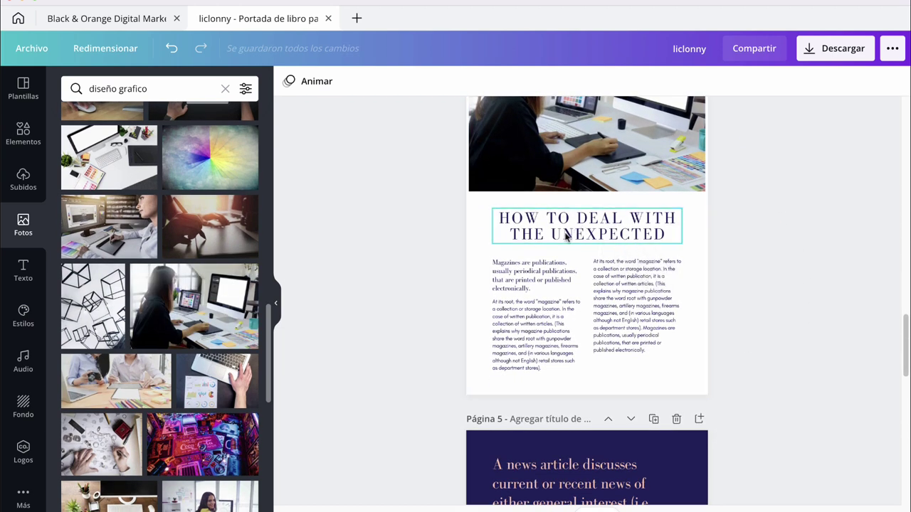
Retitle page 4 as 'COMO TRABAJAR EN DISEÑO REMOTO'.
left_click(566, 236)
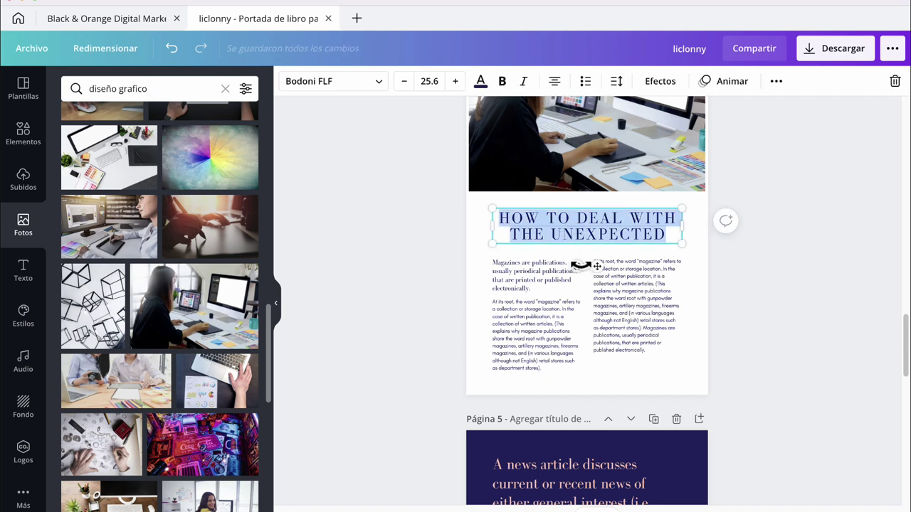
type("C")
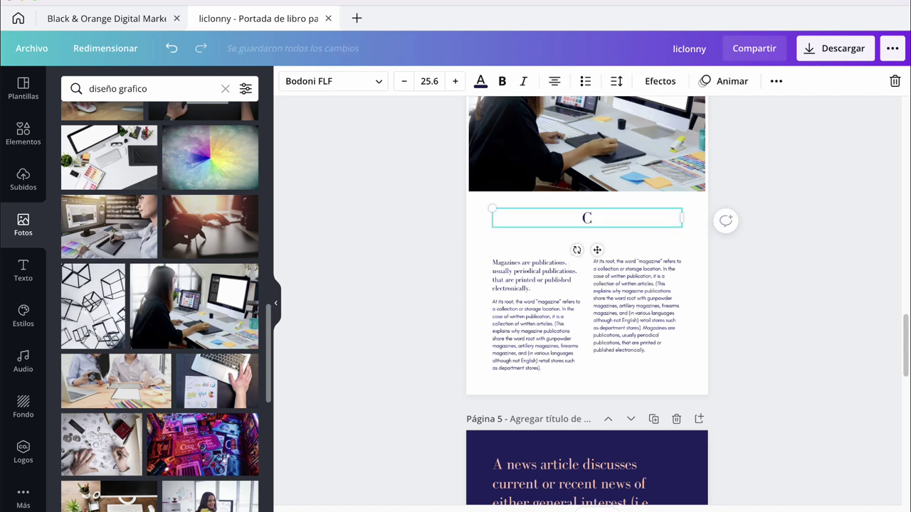
type("OMO TRAB")
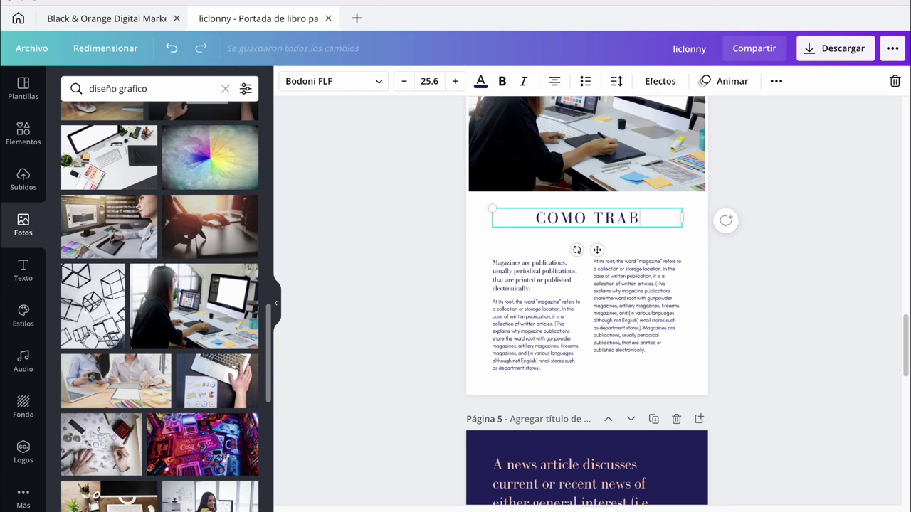
type("JAR")
key("BackSpace")
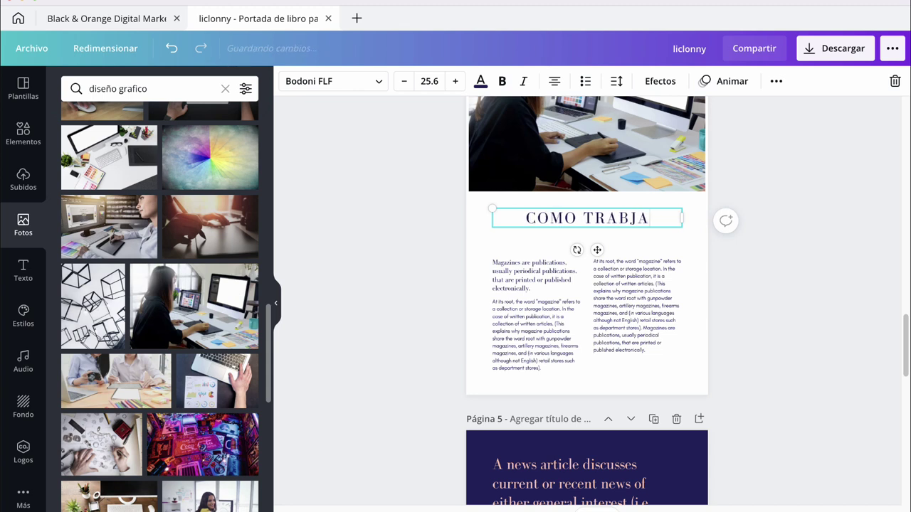
key("BackSpace")
key("BackSpace")
type("AJAR")
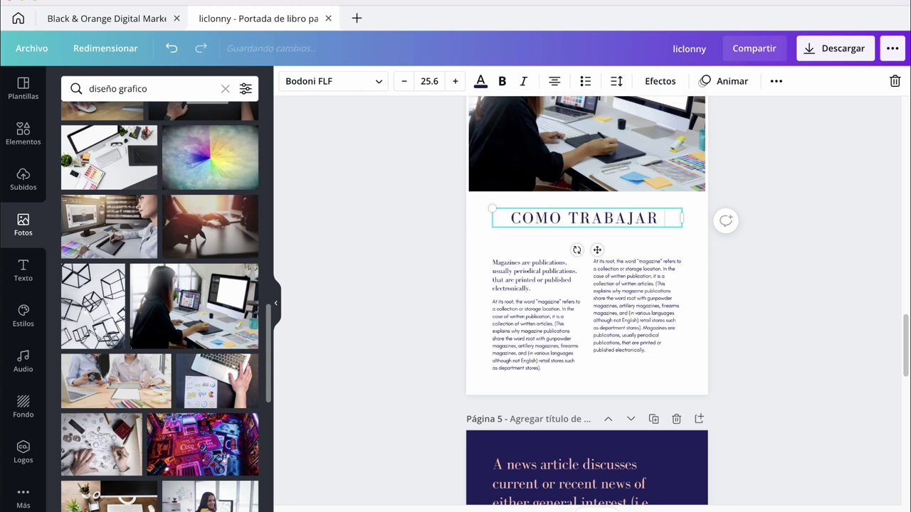
type(" EN DISEÑO")
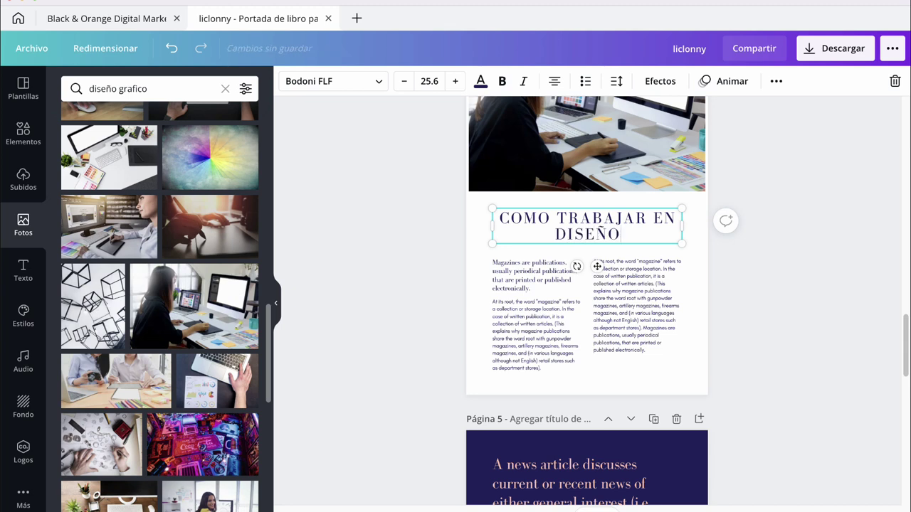
type(" ROMO")
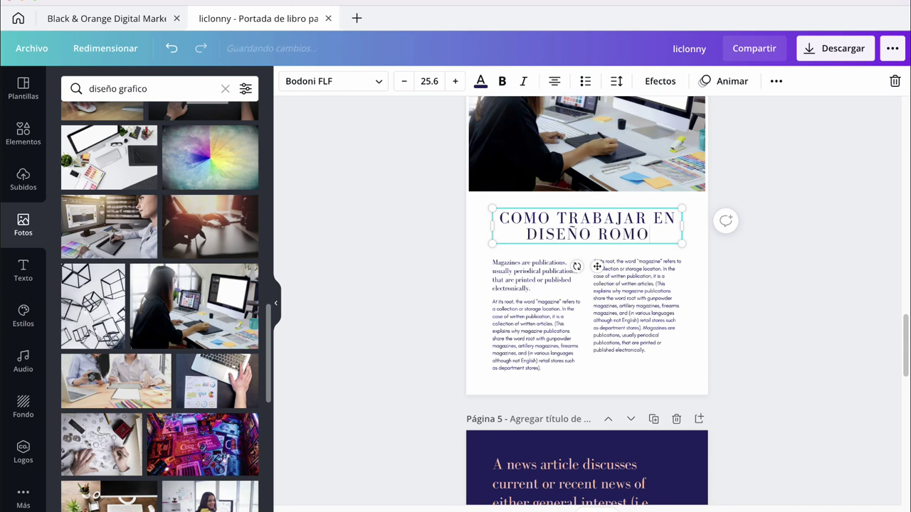
type("TO")
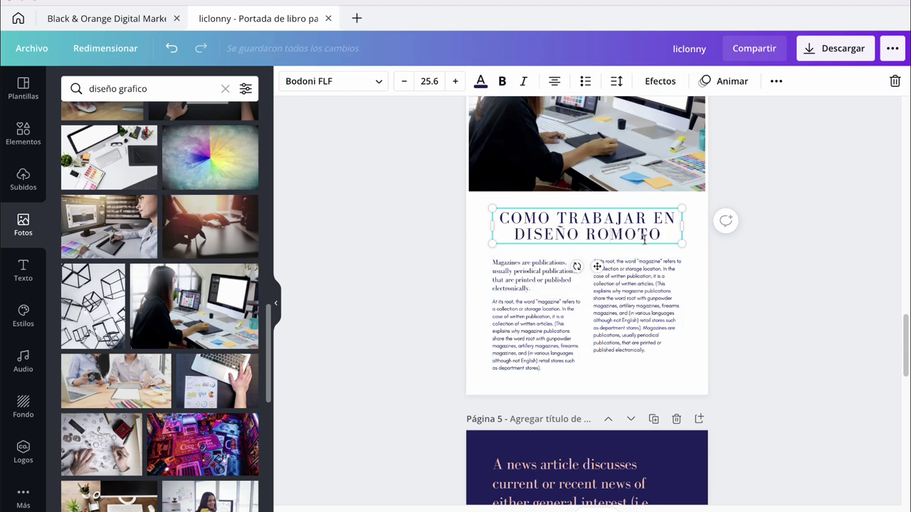
key("BackSpace")
key("BackSpace")
key("BackSpace")
key("BackSpace")
key("BackSpace")
type("EMOTO")
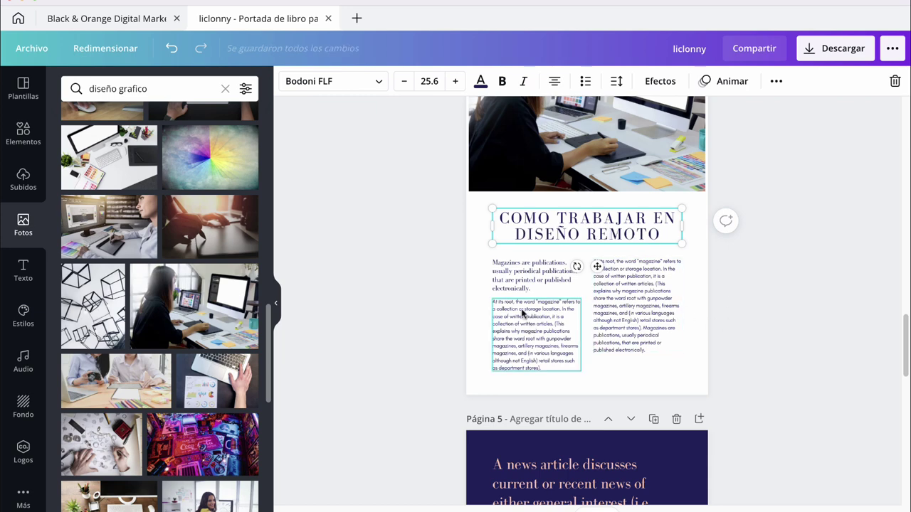
scroll(789, 392, "up", 5)
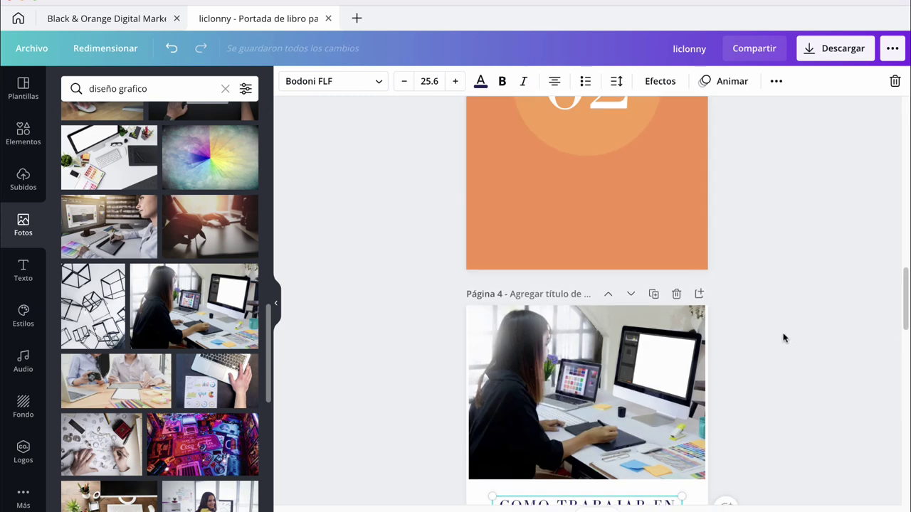
Duplicate the CHAPTER 02 page and change its numeral to 01.
scroll(784, 337, "up", 4)
left_click(639, 175)
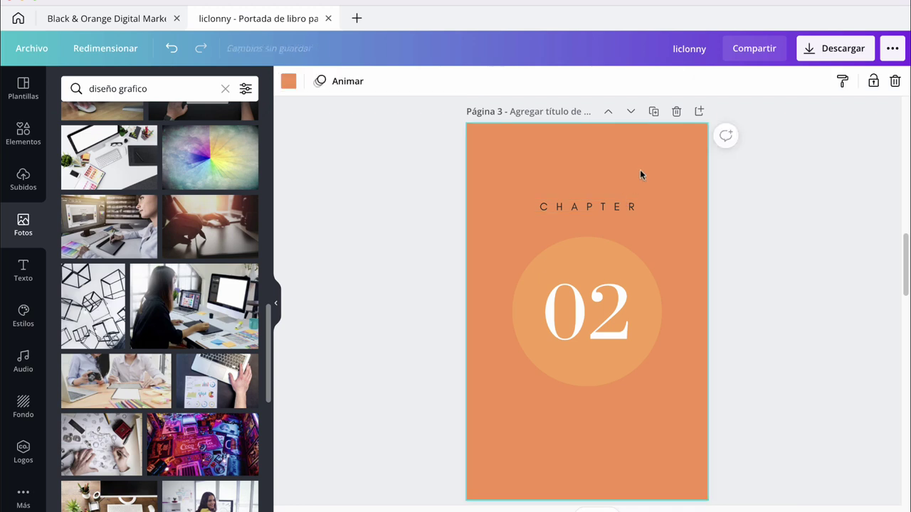
left_click(653, 111)
scroll(654, 341, "up", 2)
scroll(652, 285, "up", 4)
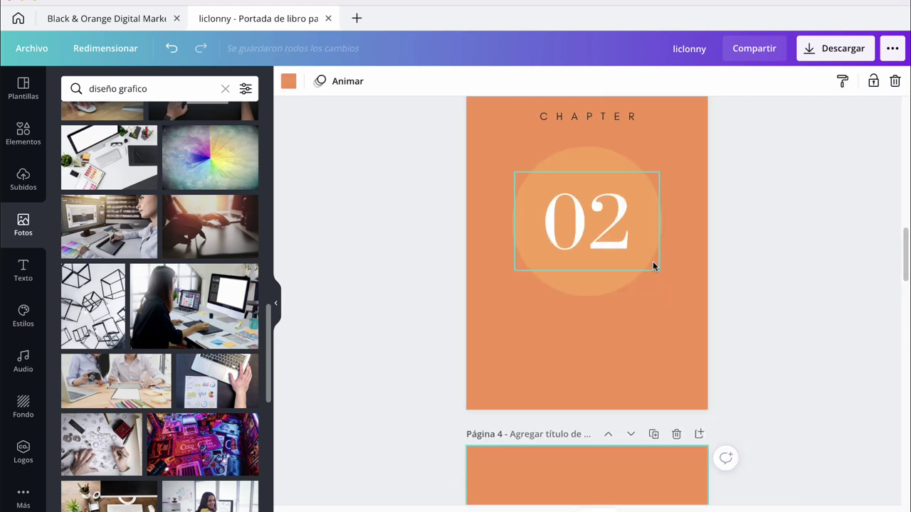
scroll(691, 262, "up", 2)
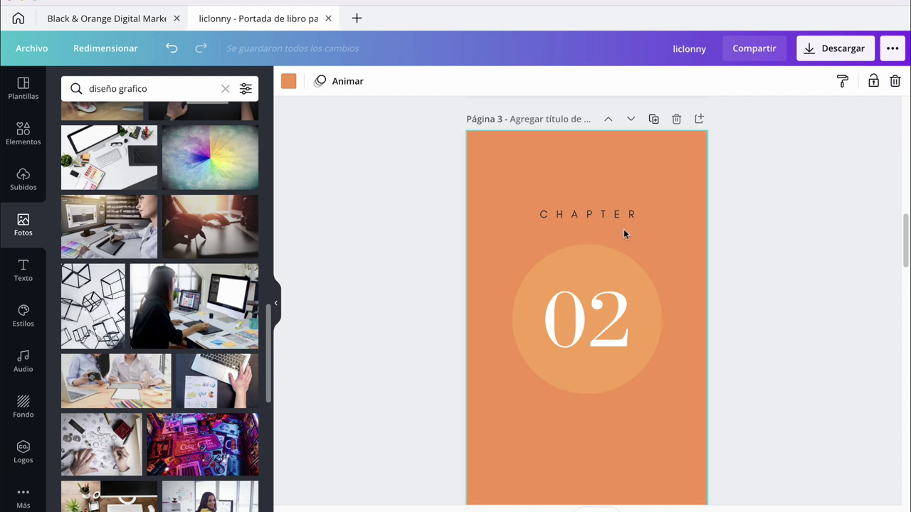
left_click(617, 313)
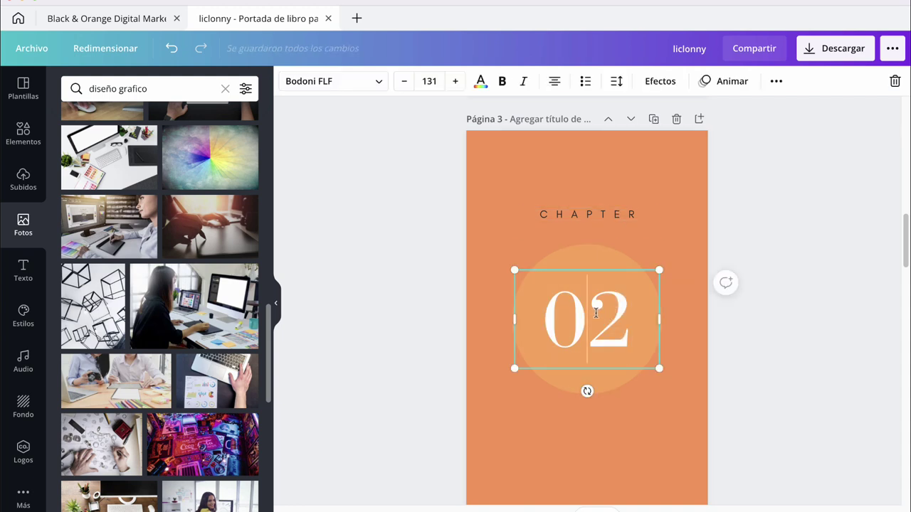
type("1")
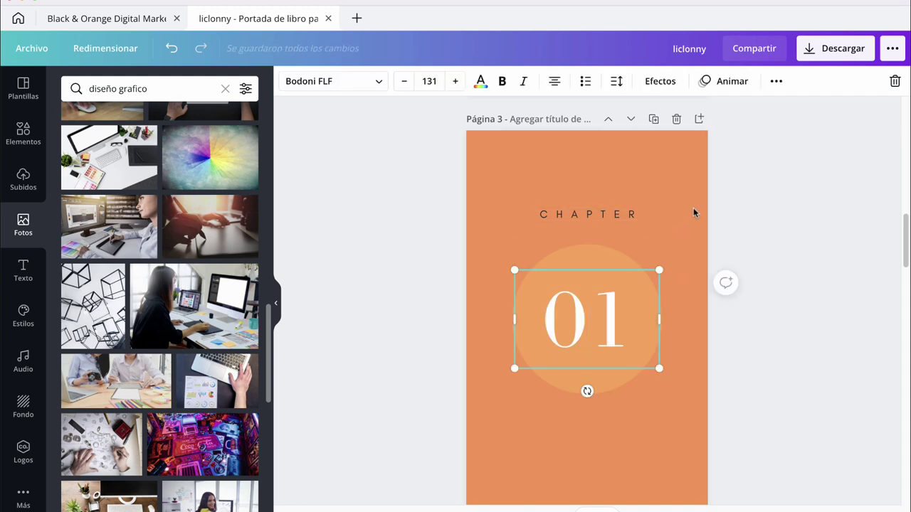
Give the CHAPTER 01 page a dark navy background and a blue circle.
left_click(694, 212)
left_click(289, 81)
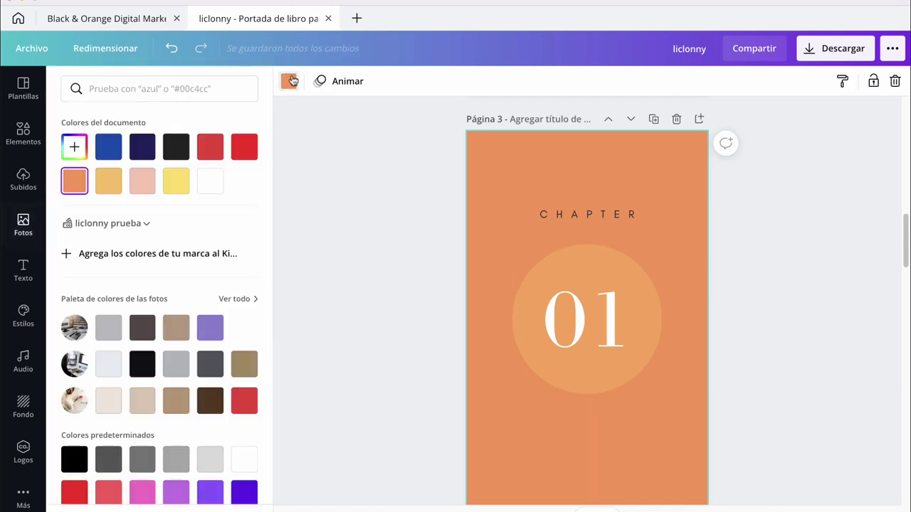
left_click(142, 147)
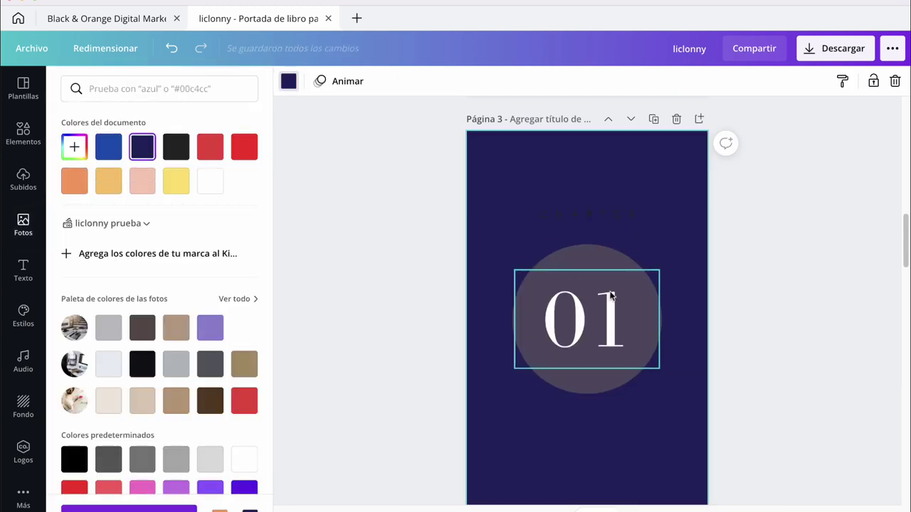
left_click(600, 266)
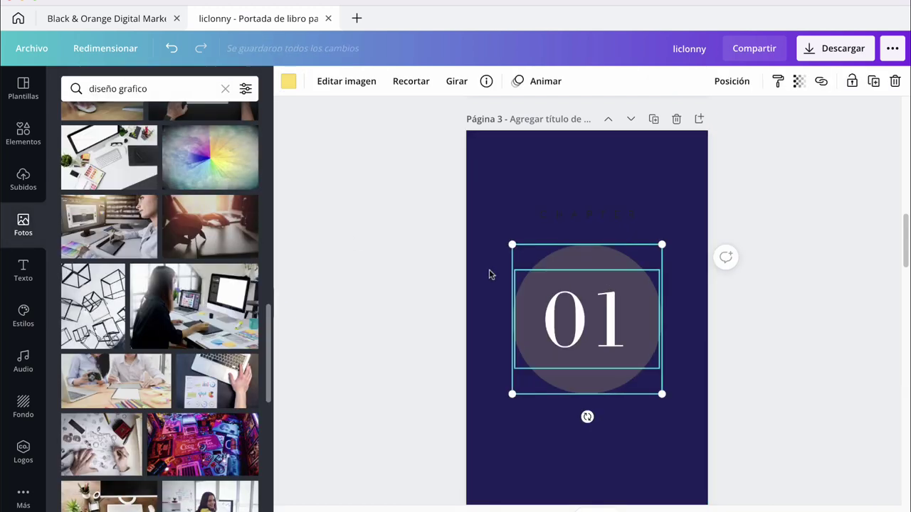
left_click(288, 82)
left_click(108, 147)
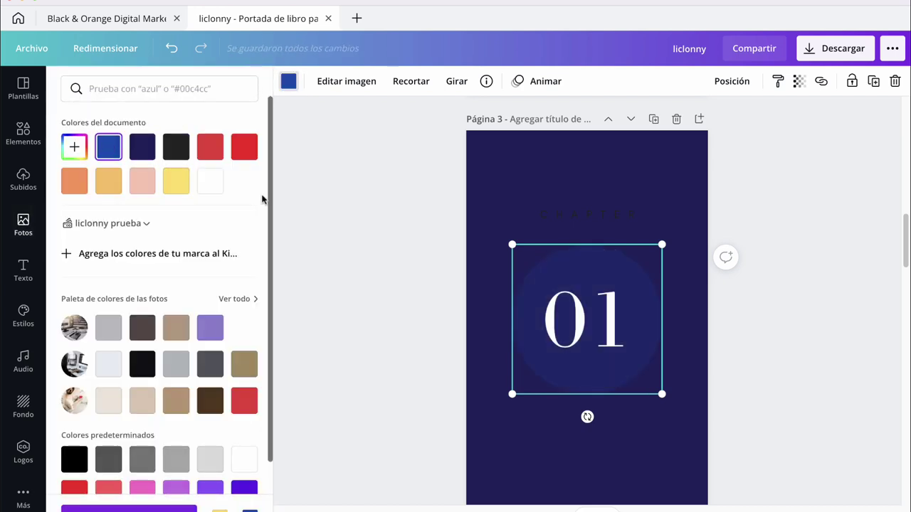
Make the CHAPTER lettering above 01 white.
scroll(336, 359, "down", 1)
scroll(335, 359, "down", 4)
scroll(180, 288, "down", 2)
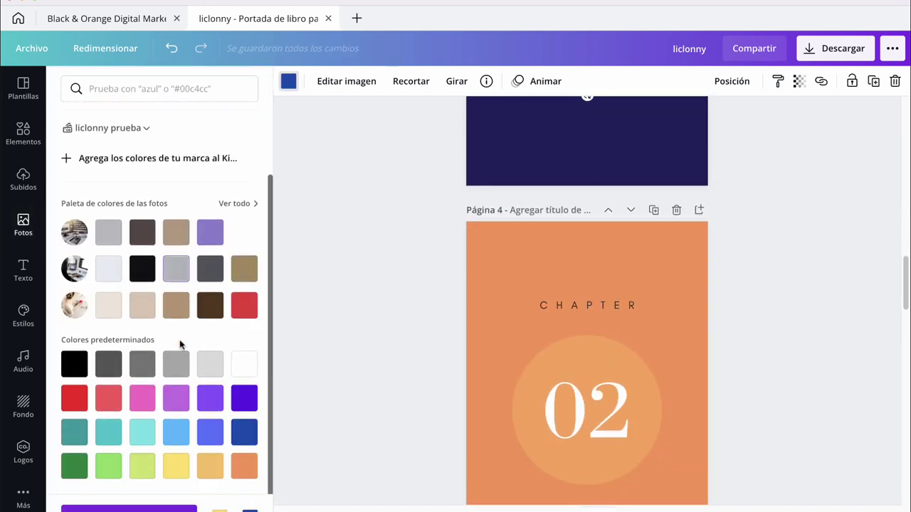
scroll(180, 344, "up", 2)
scroll(406, 345, "up", 5)
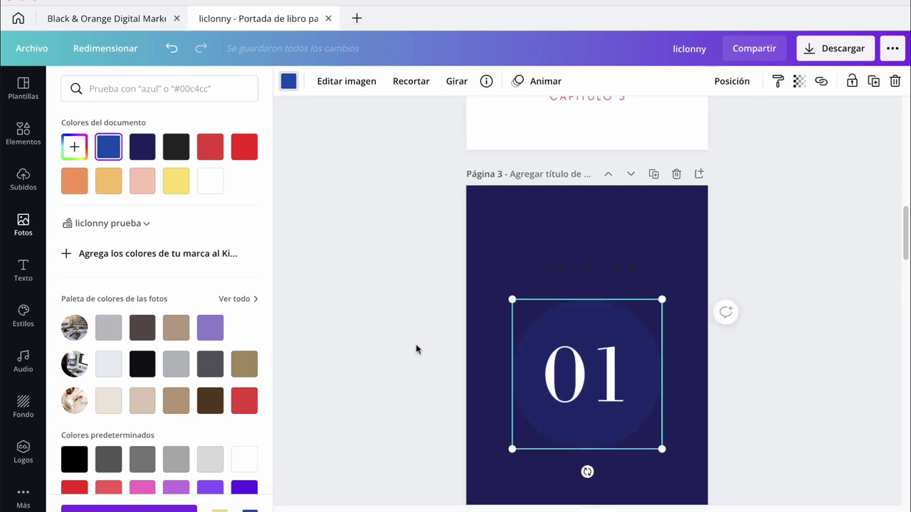
left_click(603, 274)
left_click(480, 82)
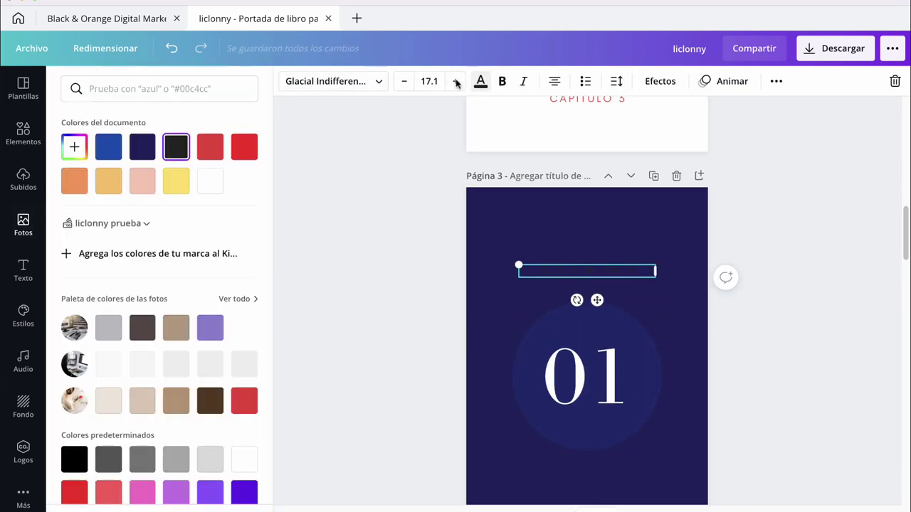
left_click(215, 185)
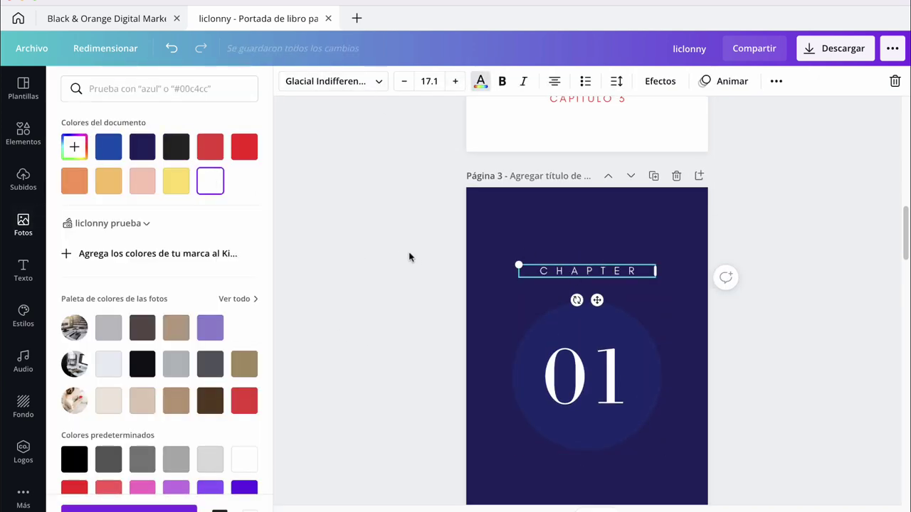
key("Escape")
Replace page 7's top-right book photo with the sketching-desk photo and shift it right in its frame.
scroll(409, 294, "down", 1)
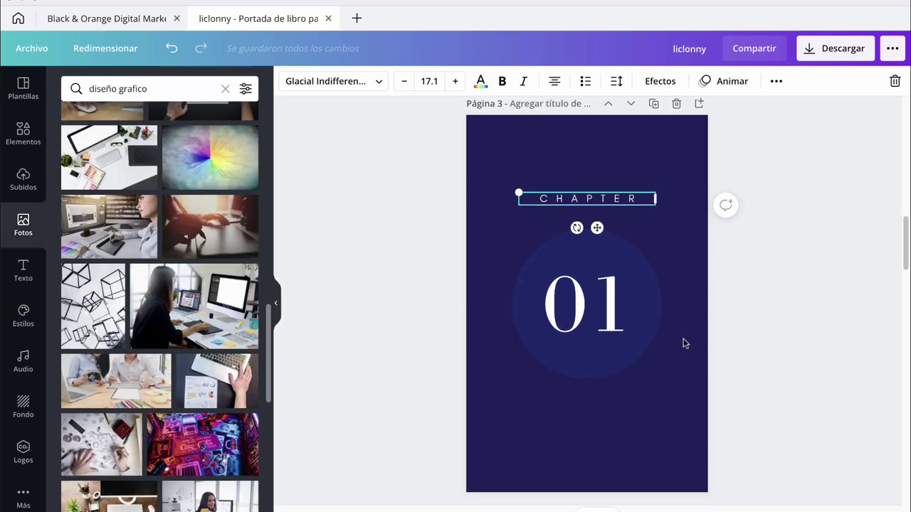
scroll(683, 342, "down", 3)
scroll(675, 340, "down", 4)
scroll(676, 341, "down", 3)
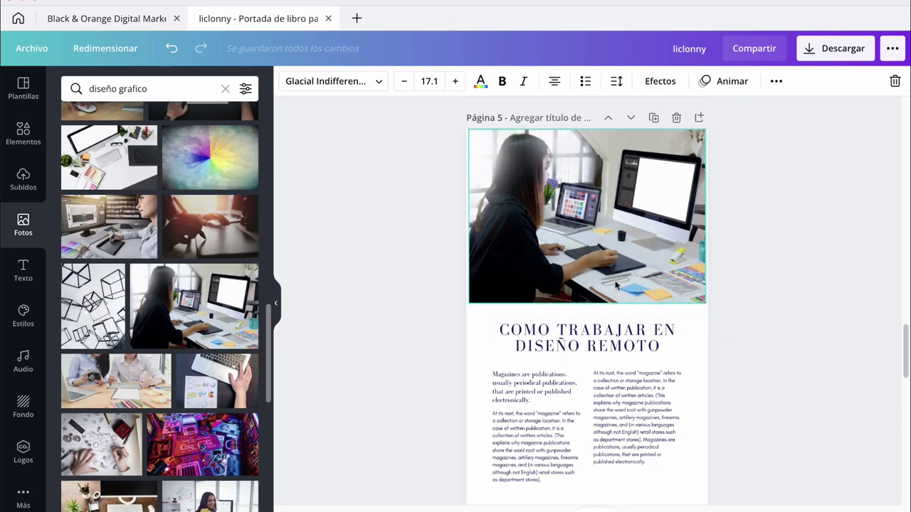
scroll(681, 349, "down", 3)
scroll(719, 293, "down", 4)
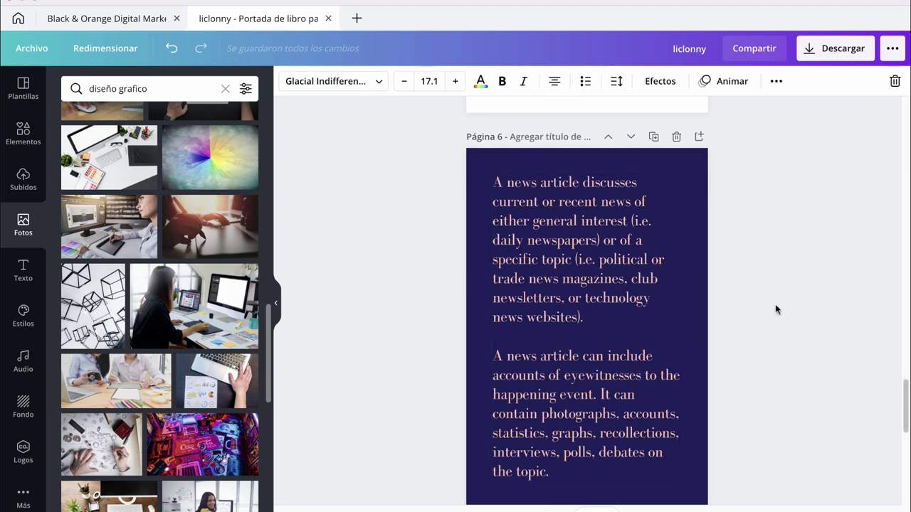
scroll(717, 308, "down", 1)
scroll(711, 322, "down", 1)
scroll(740, 324, "up", 3)
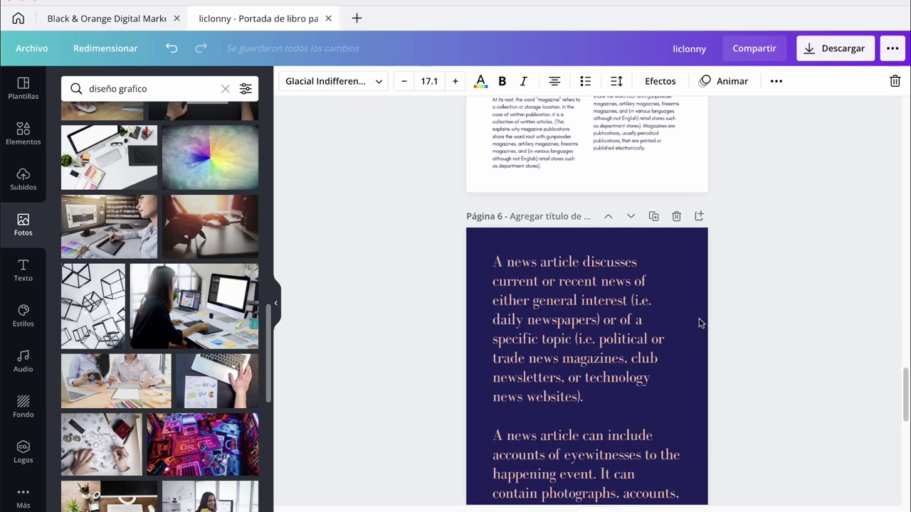
scroll(683, 331, "down", 1)
scroll(680, 330, "down", 1)
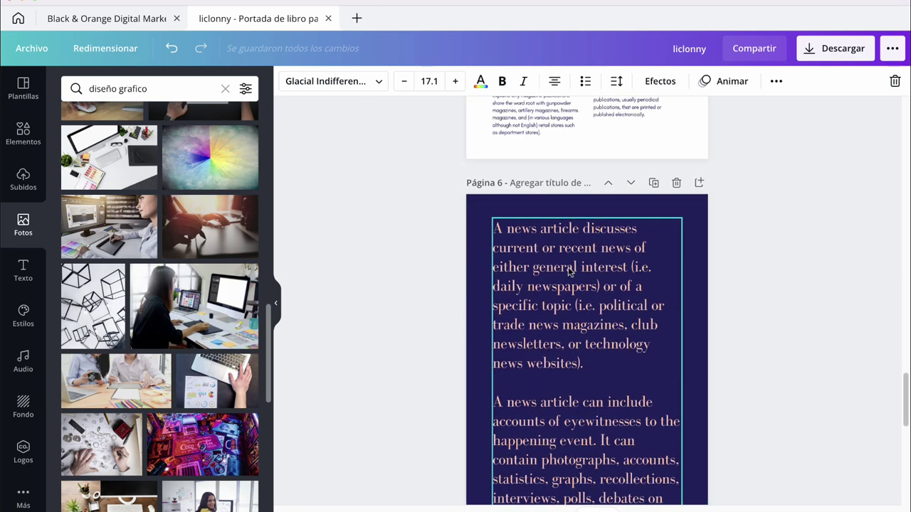
scroll(569, 272, "down", 1)
scroll(685, 311, "down", 2)
scroll(662, 292, "down", 2)
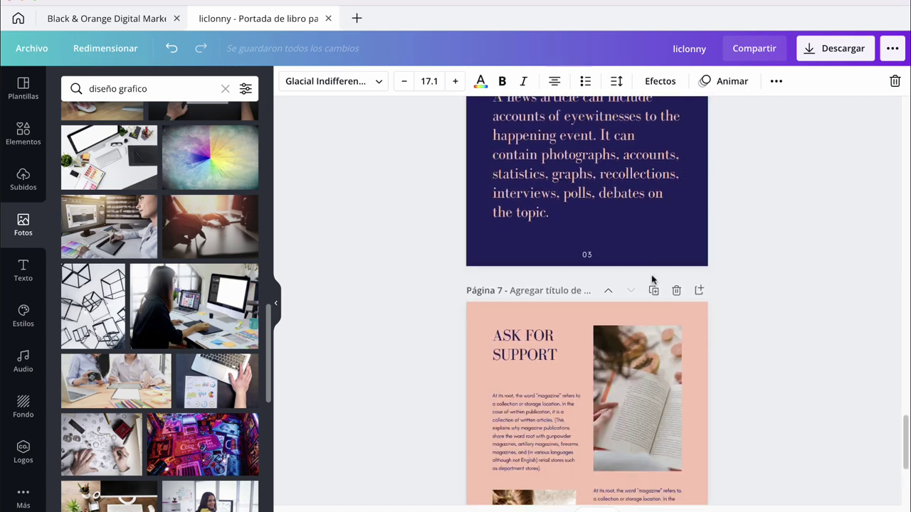
scroll(651, 274, "down", 1)
scroll(622, 276, "down", 1)
scroll(556, 273, "down", 1)
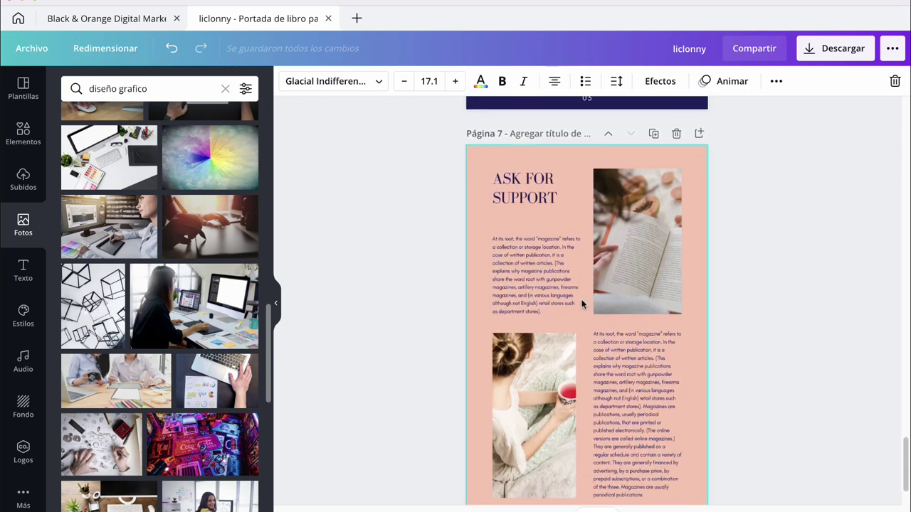
scroll(605, 309, "down", 1)
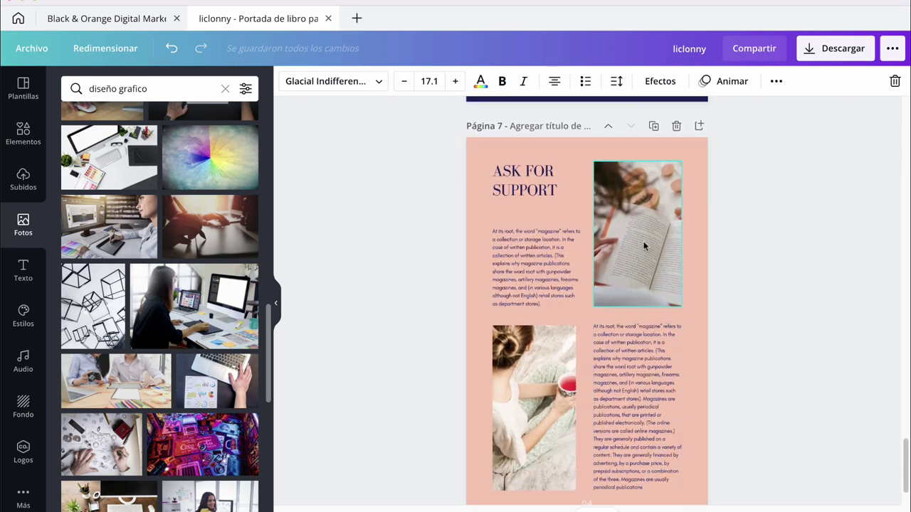
scroll(150, 371, "down", 1)
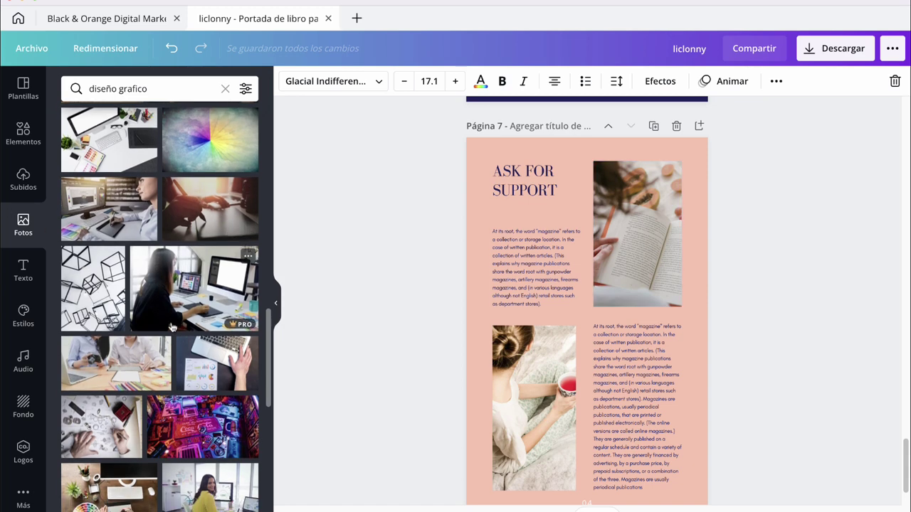
scroll(150, 372, "down", 1)
left_click_drag(99, 391, 624, 212)
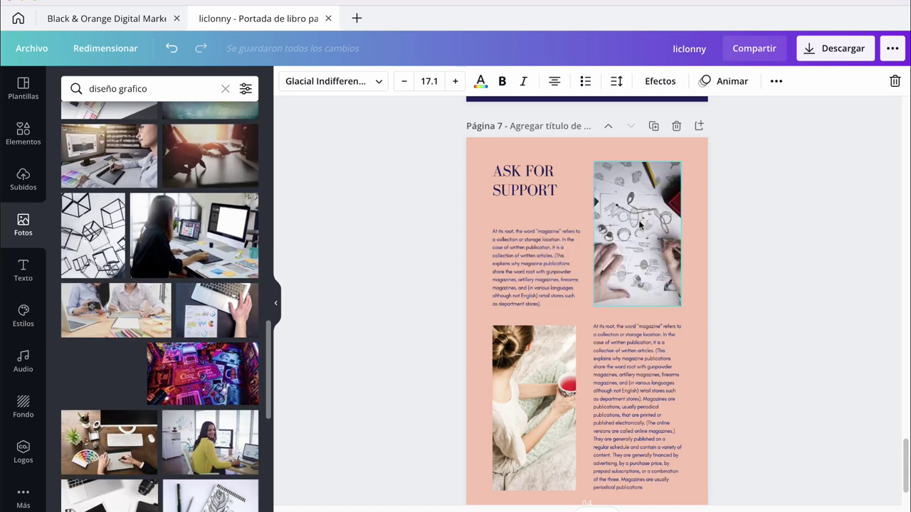
double_click(628, 224)
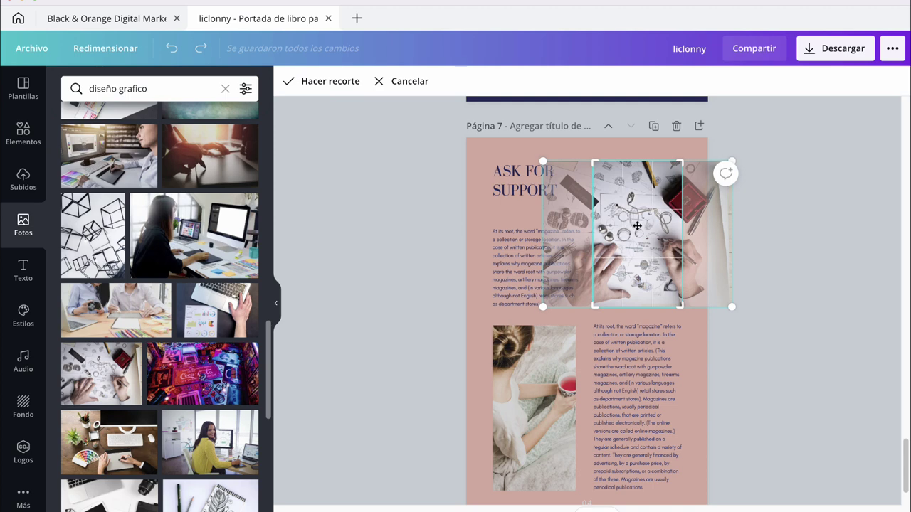
left_click_drag(637, 226, 673, 223)
Replace page 7's lower-left woman photo with the laptop-and-colour-swatches photo.
scroll(121, 450, "down", 1)
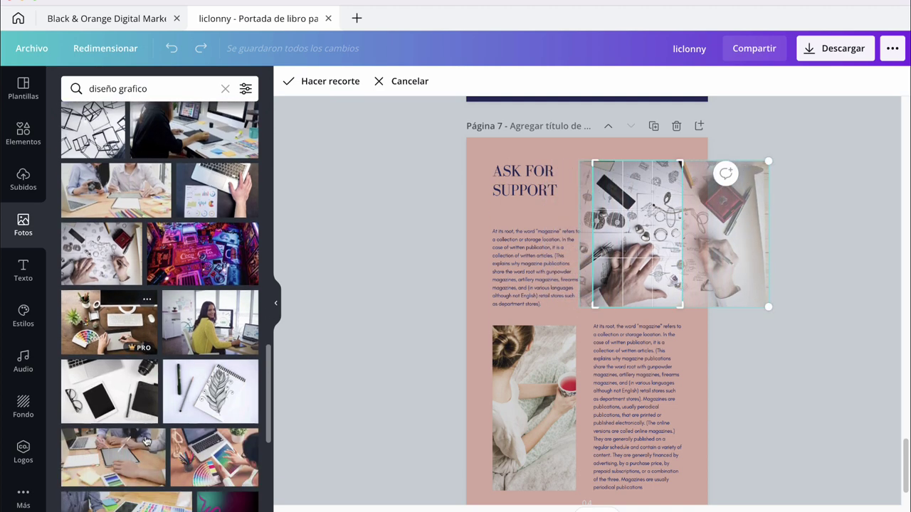
scroll(163, 419, "down", 1)
scroll(213, 391, "down", 1)
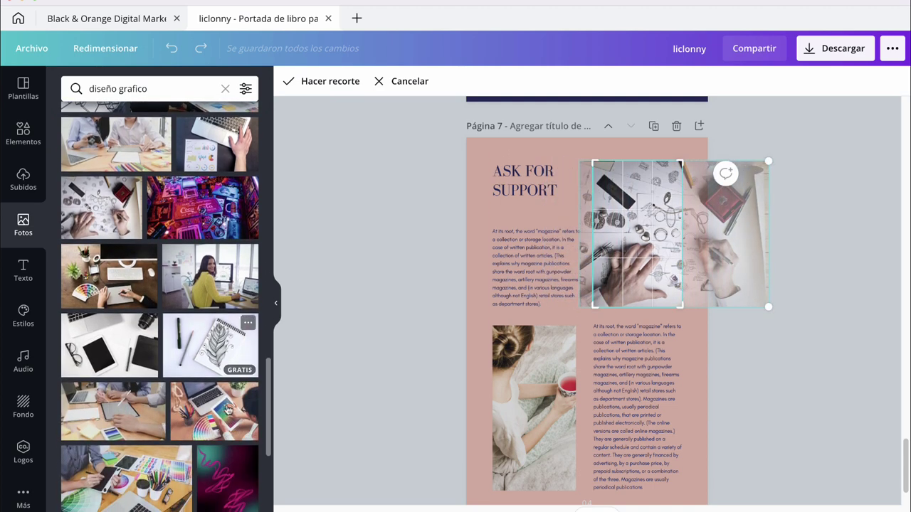
left_click_drag(217, 416, 537, 338)
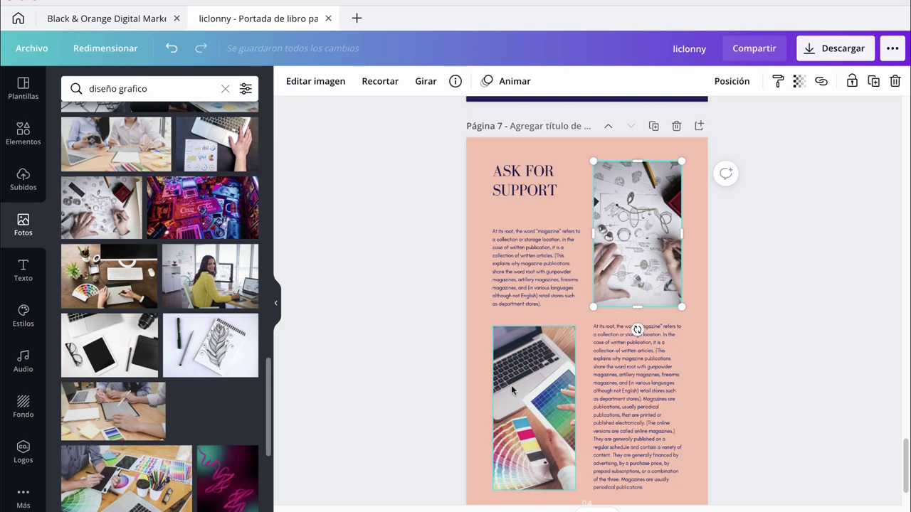
left_click(787, 307)
scroll(637, 325, "down", 1)
Download all 7 eBook pages as PDF estándar and save the file to Descargas.
scroll(696, 362, "up", 3)
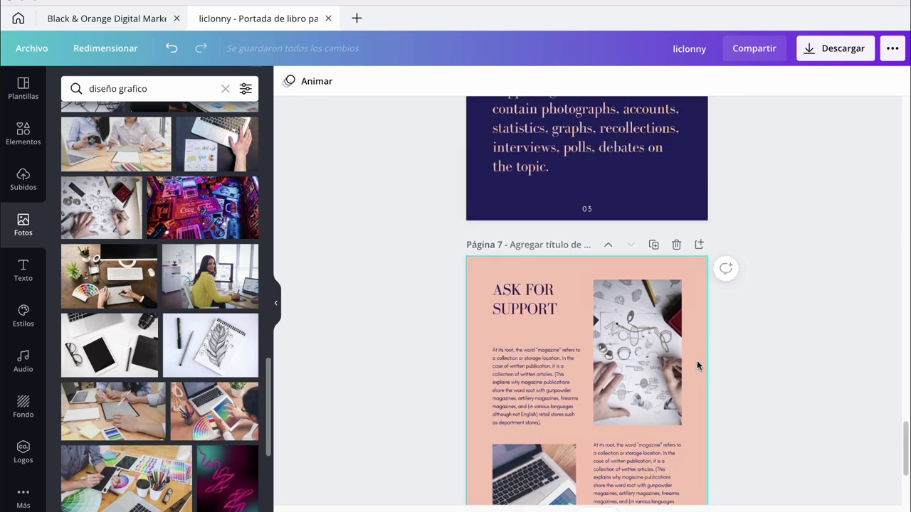
scroll(733, 335, "up", 1)
scroll(676, 320, "up", 4)
scroll(627, 313, "up", 4)
scroll(627, 313, "up", 2)
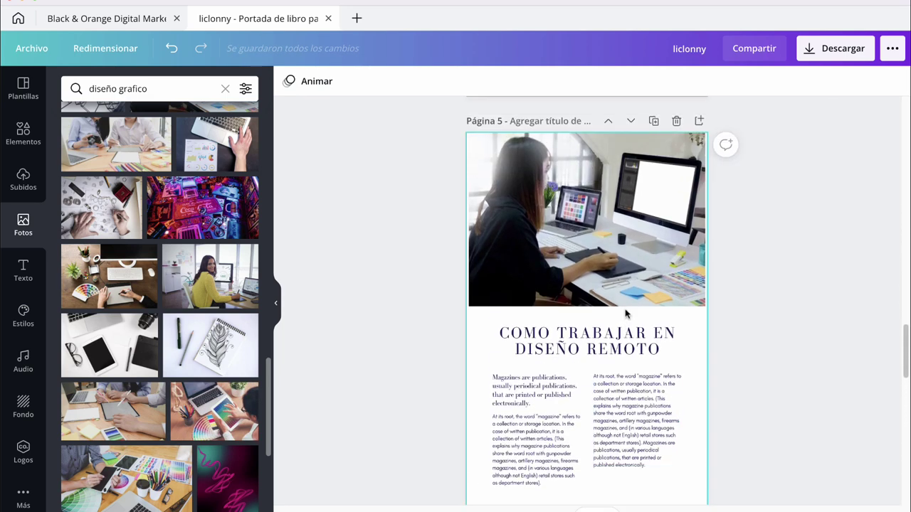
scroll(622, 316, "up", 7)
scroll(622, 317, "up", 5)
scroll(622, 316, "up", 10)
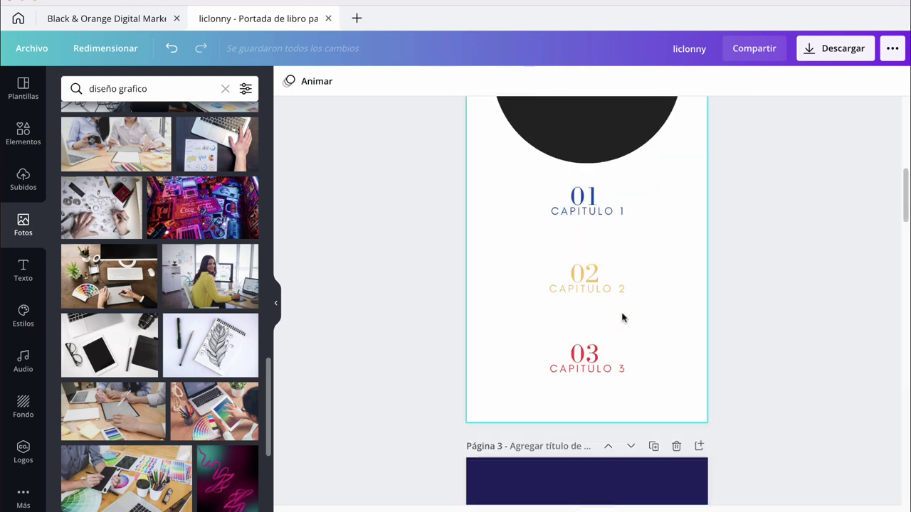
scroll(621, 317, "up", 4)
scroll(622, 317, "down", 15)
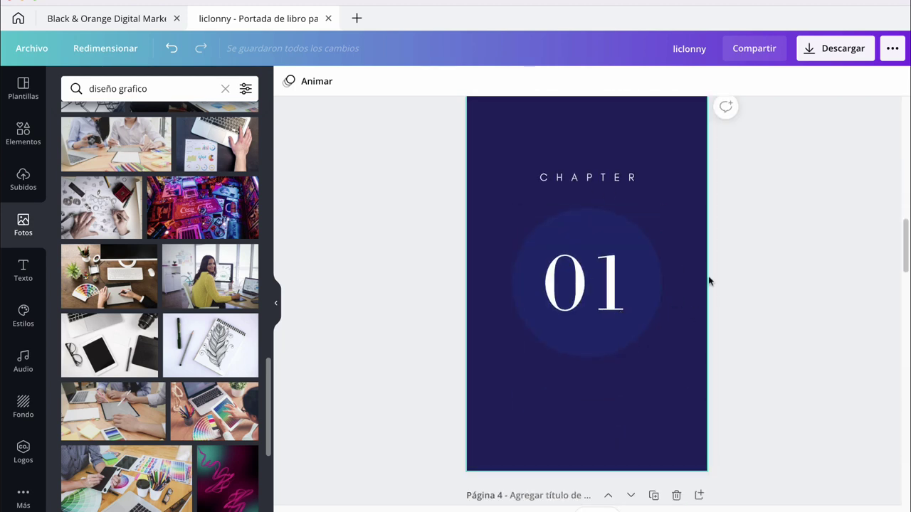
scroll(751, 198, "up", 3)
left_click(814, 44)
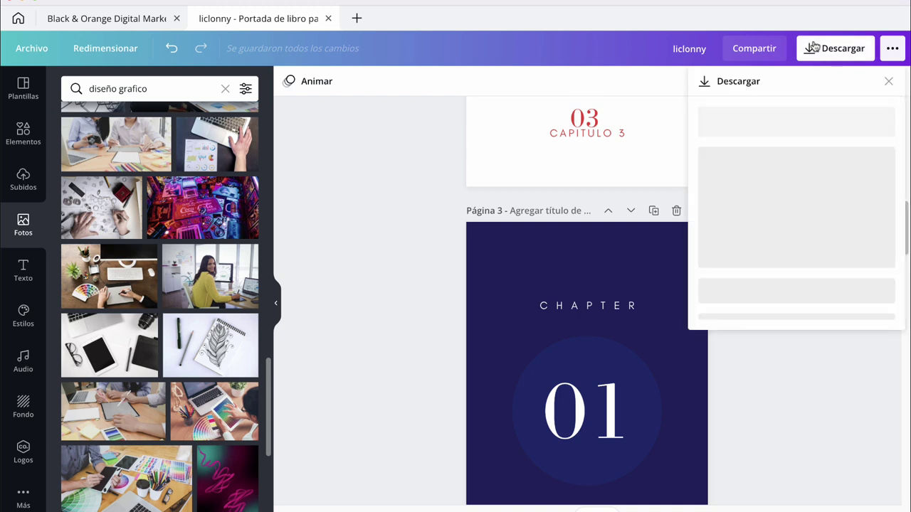
left_click(874, 138)
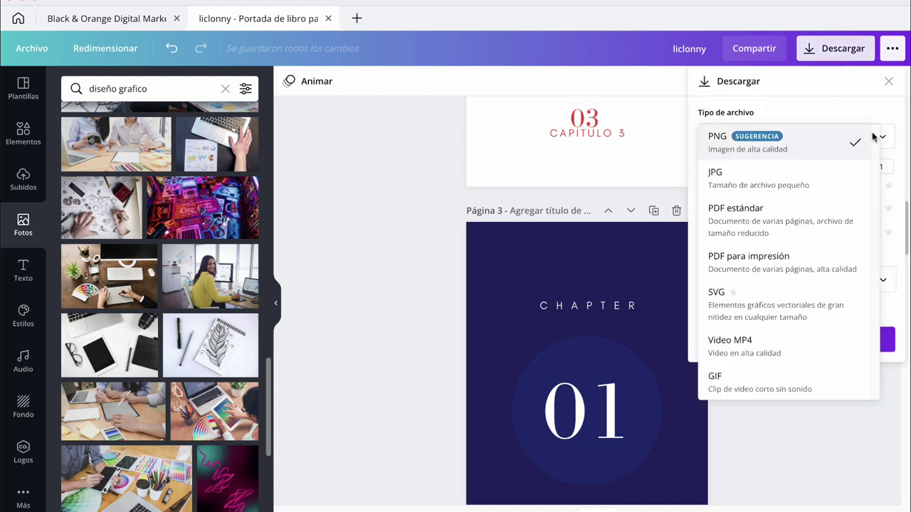
left_click(772, 222)
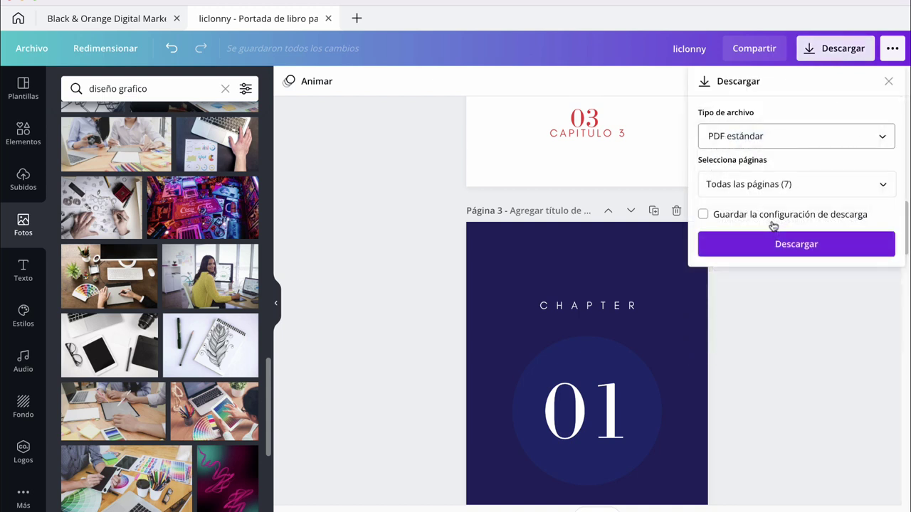
left_click(791, 249)
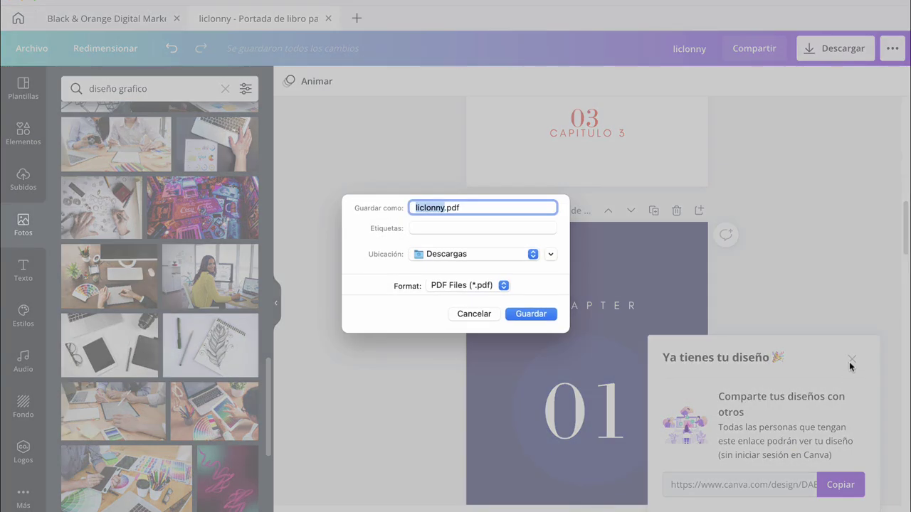
left_click(522, 315)
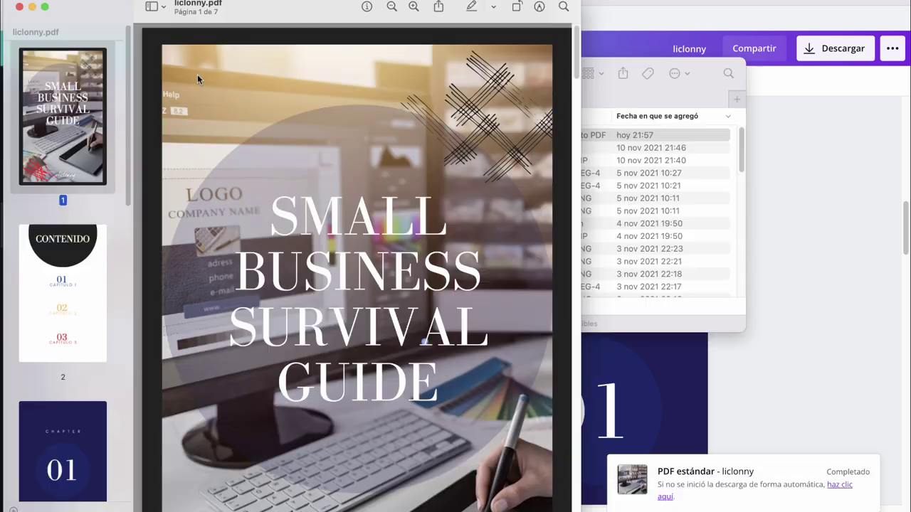
Page through the exported PDF to page 7 in Preview, then close Preview and the Descargas window.
scroll(71, 150, "down", 1)
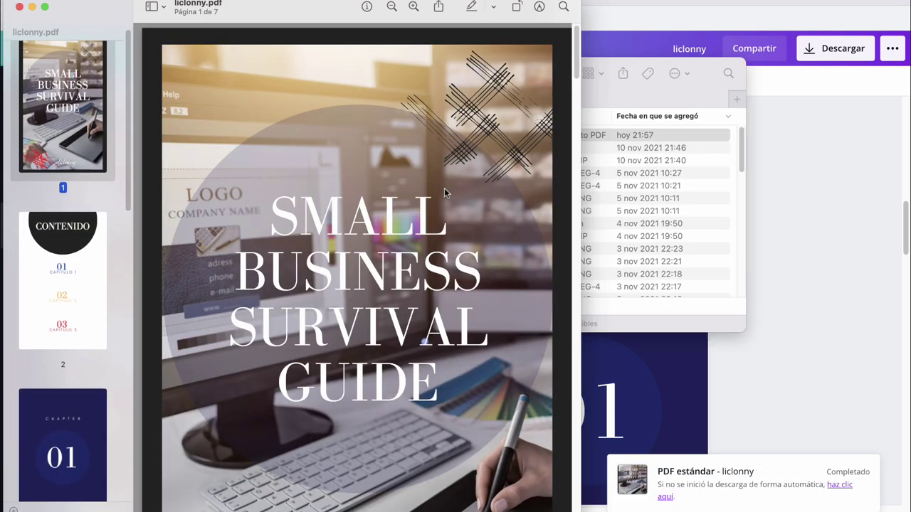
scroll(456, 185, "down", 3)
scroll(490, 165, "down", 3)
scroll(405, 172, "down", 4)
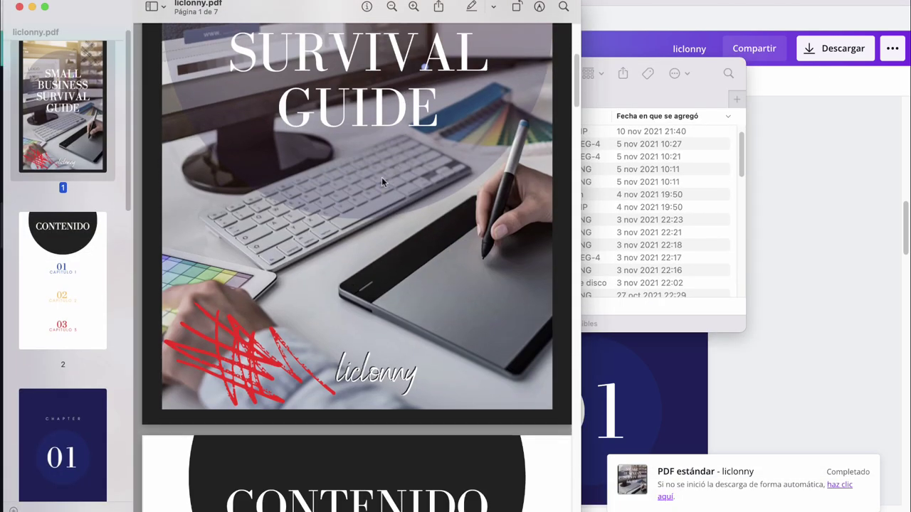
scroll(376, 176, "down", 3)
scroll(70, 174, "down", 5)
scroll(69, 174, "down", 4)
scroll(70, 174, "down", 7)
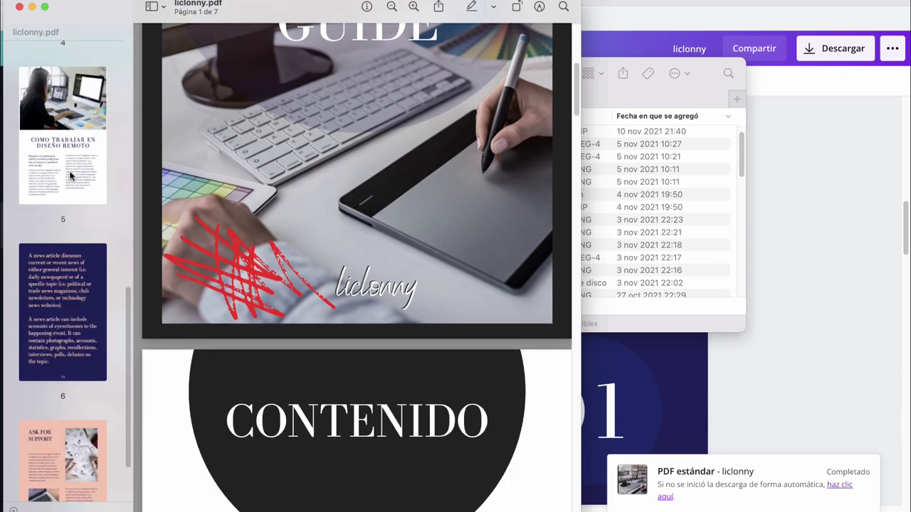
scroll(69, 175, "down", 3)
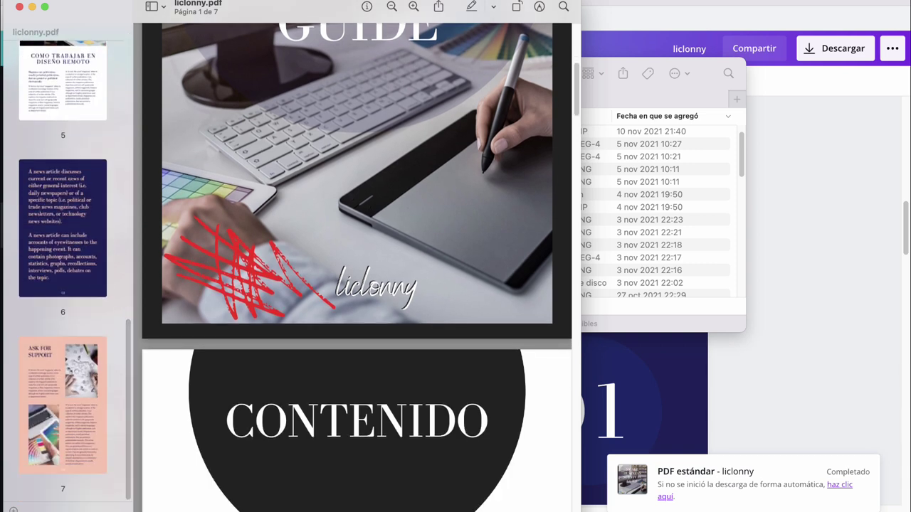
left_click(18, 8)
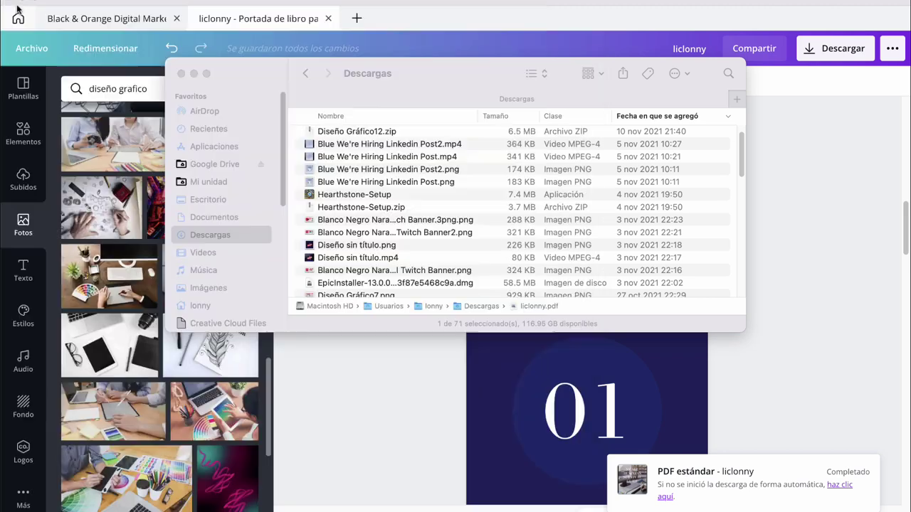
left_click(181, 74)
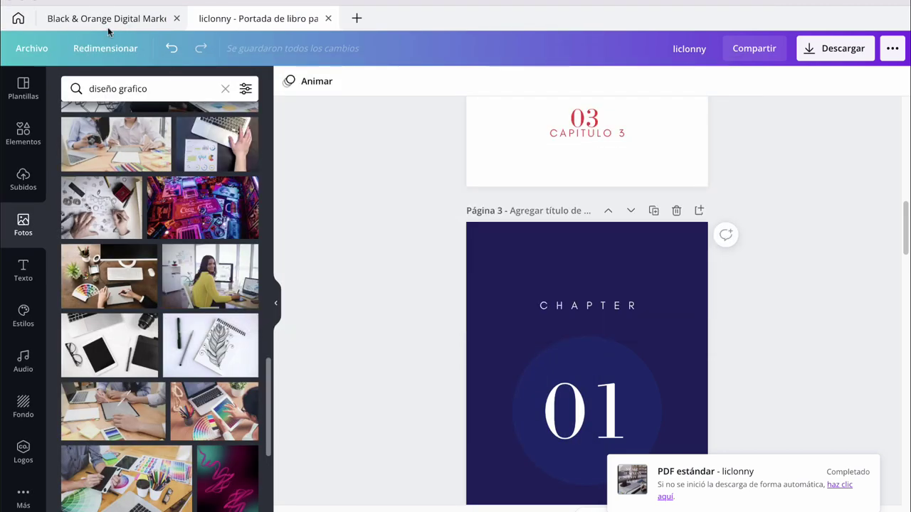
Change the Instagram post headline from DIGITAL MARKETING to DISEÑO CON CANVA, keeping EBOOK.
left_click(116, 19)
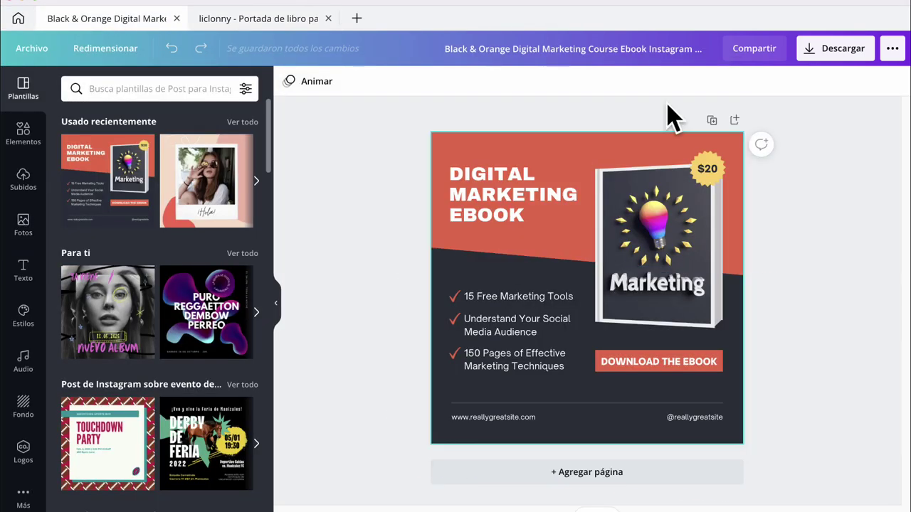
left_click(491, 191)
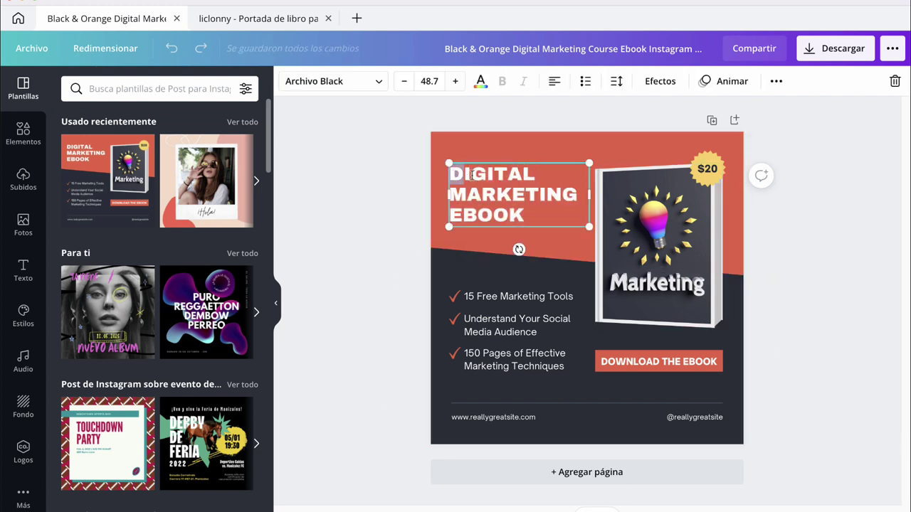
double_click(458, 178)
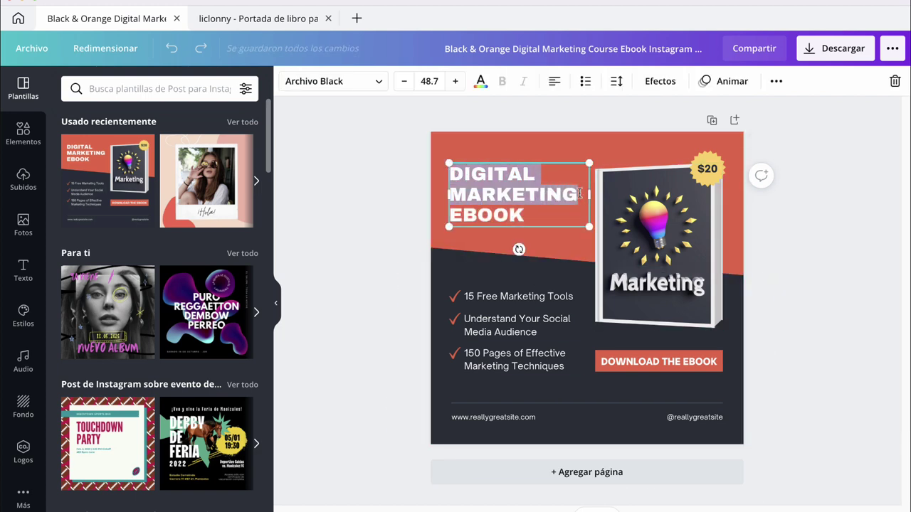
type("DIS")
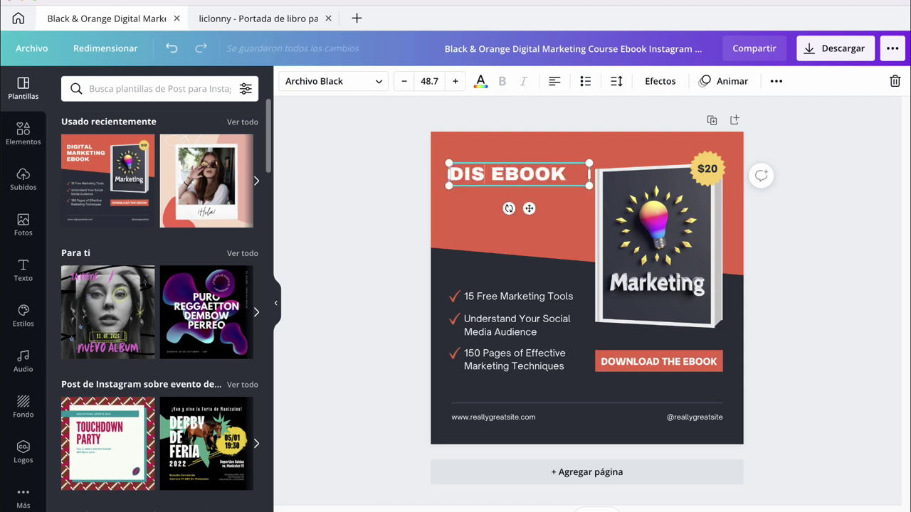
type("EÑO CON")
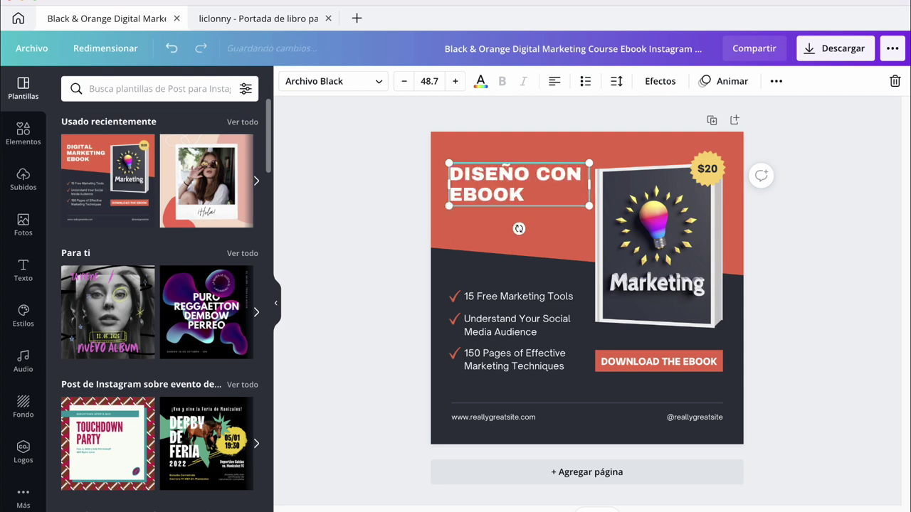
type(" CANVA")
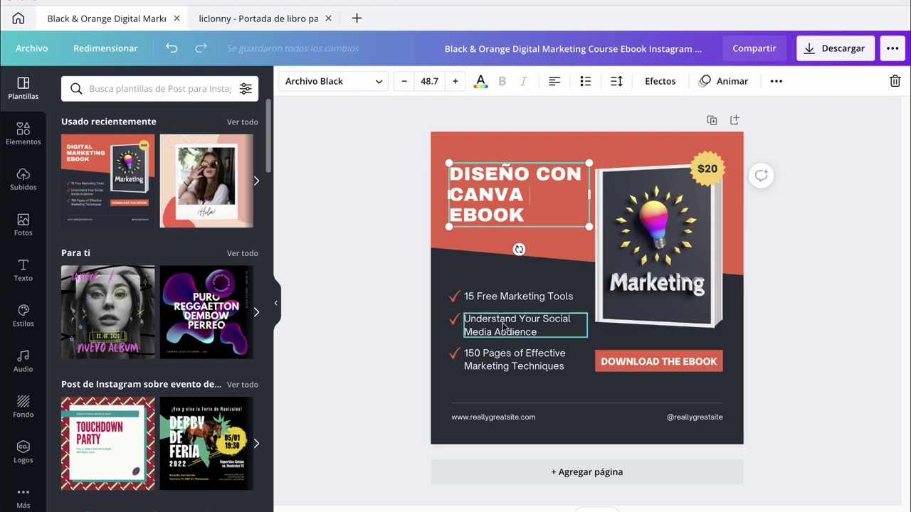
left_click(490, 299)
left_click(489, 299)
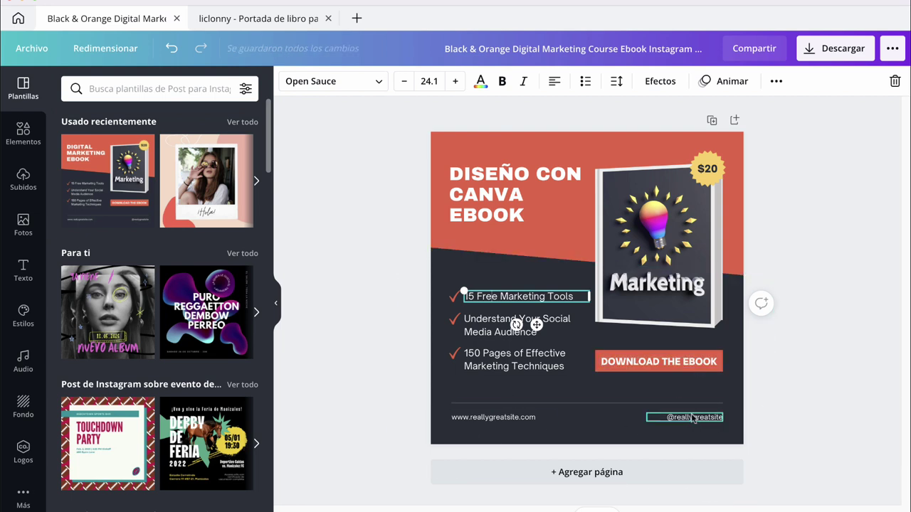
left_click(673, 252)
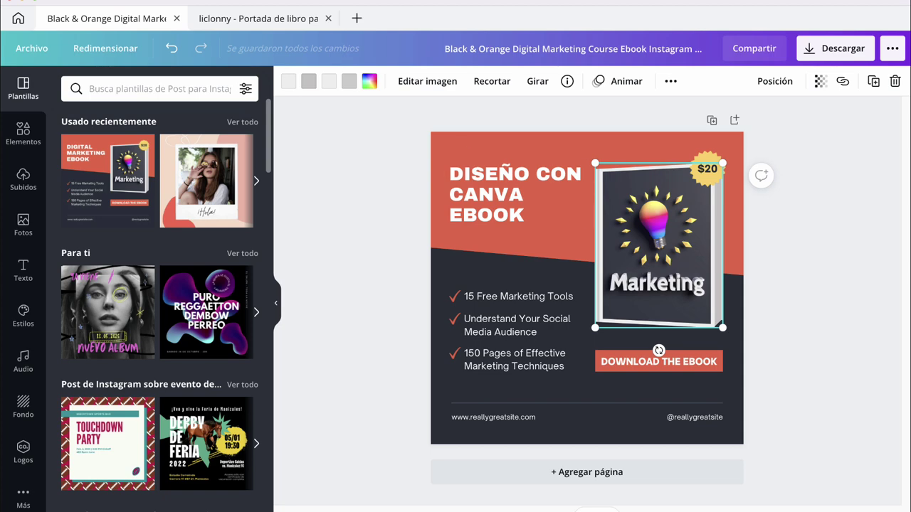
left_click(217, 20)
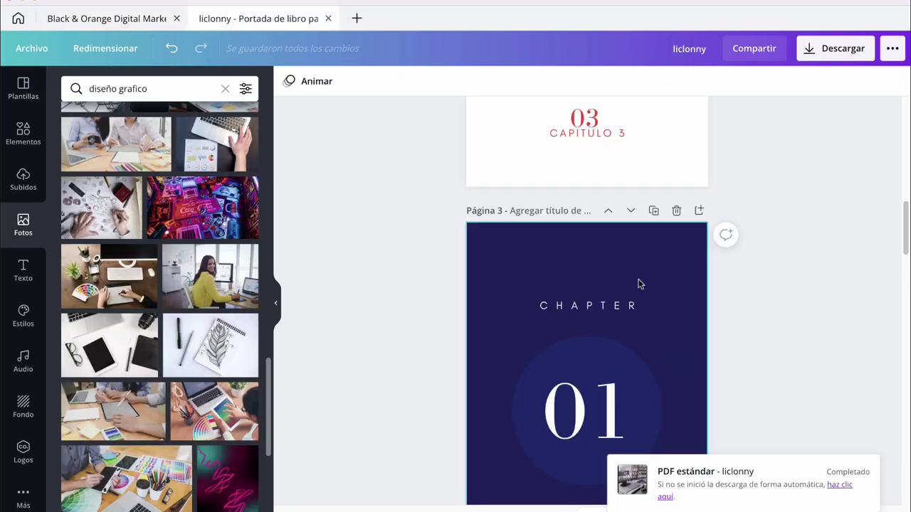
Export only page 1 of the eBook as a PNG, appending 'portada' to the file name.
left_click(822, 51)
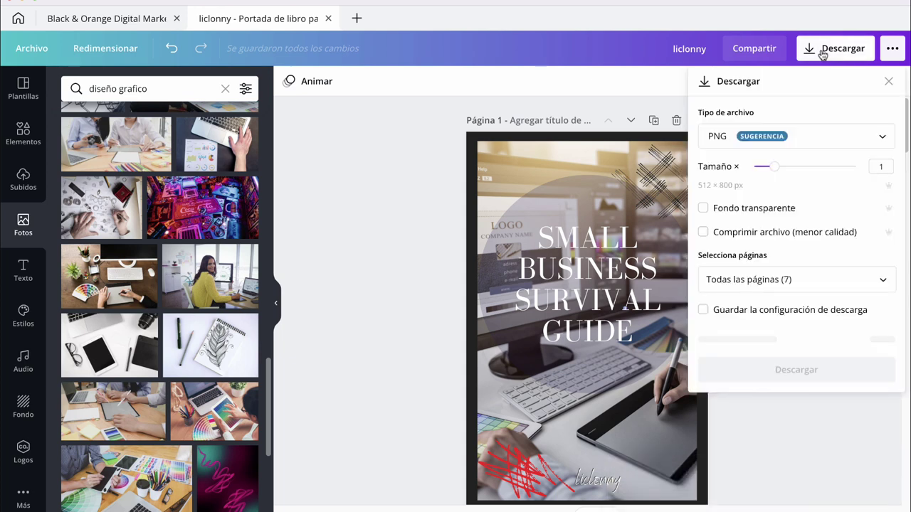
left_click(790, 283)
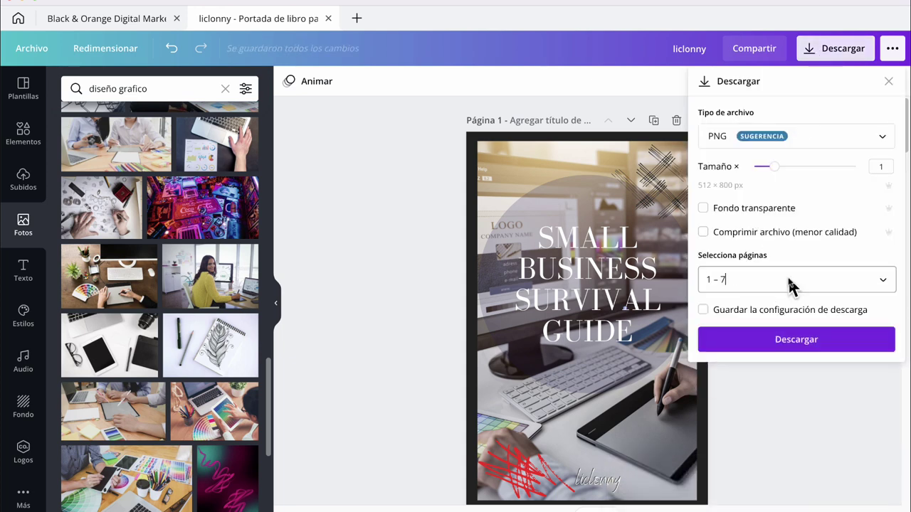
left_click(754, 317)
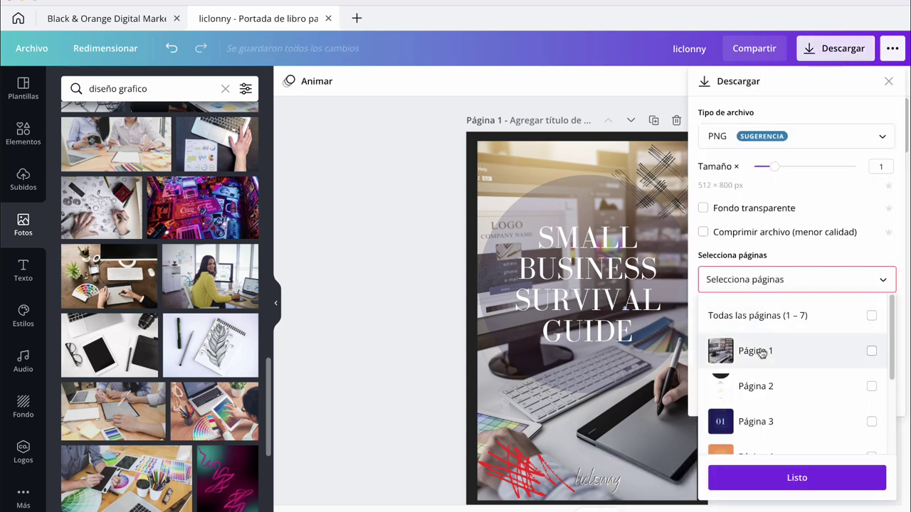
left_click(760, 351)
left_click(829, 478)
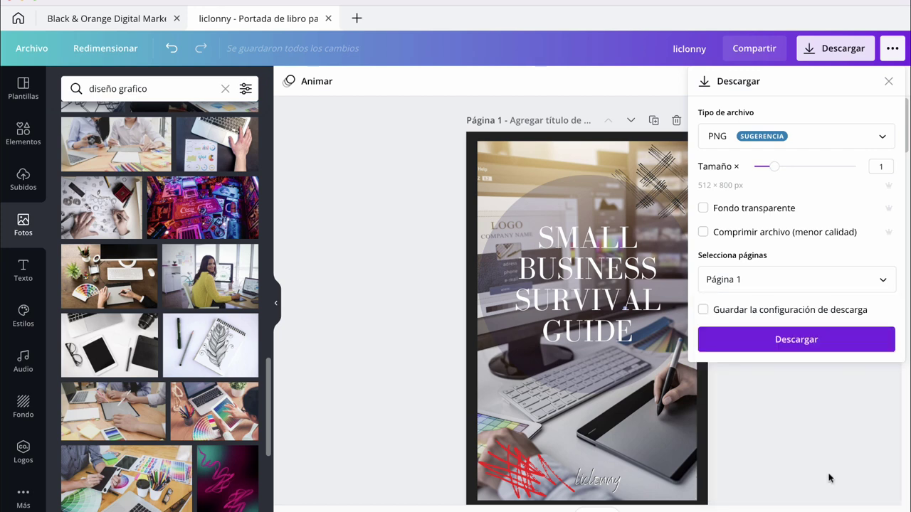
left_click(800, 340)
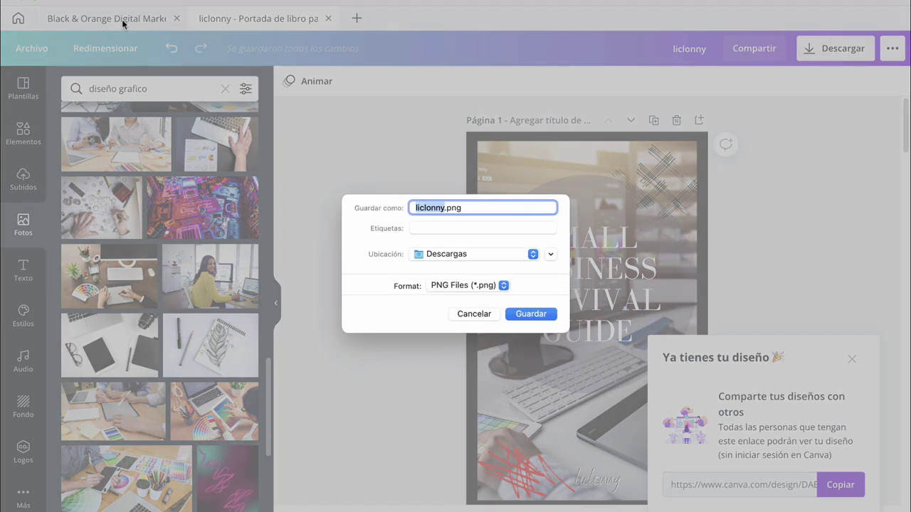
key("Right")
type("portada")
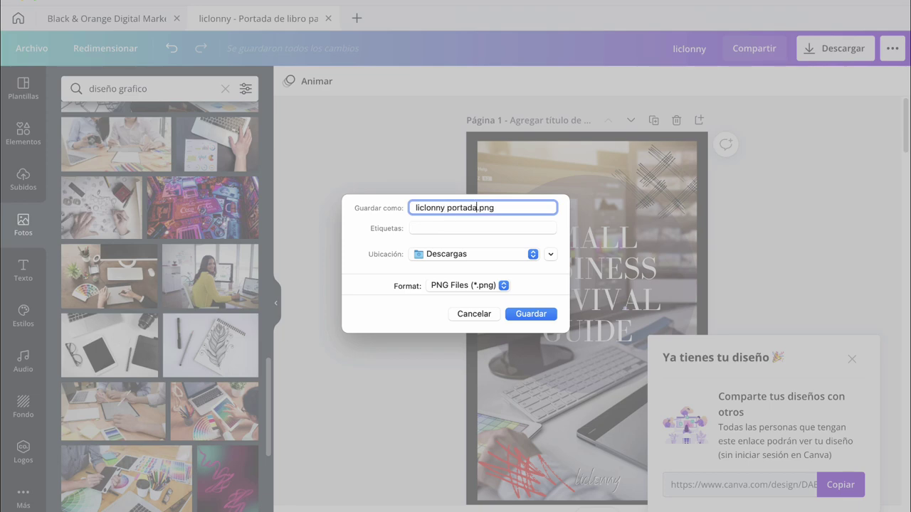
key("Return")
Upload the cover PNG to the Instagram post and place it inside the book mockup frame.
left_click(77, 19)
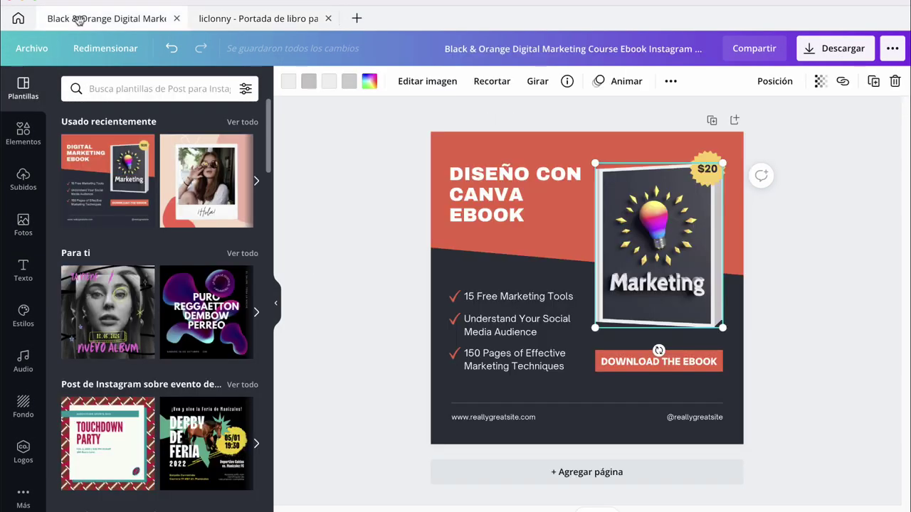
left_click_drag(457, 342, 658, 208)
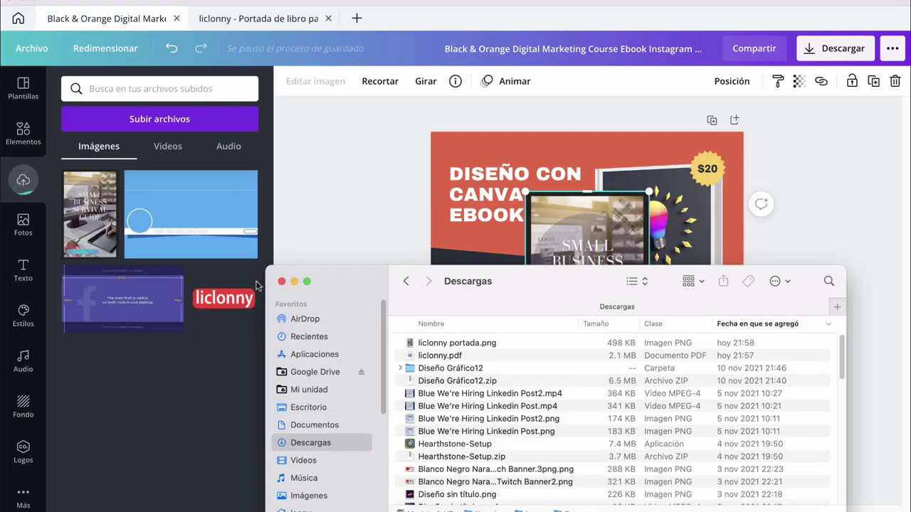
left_click(281, 281)
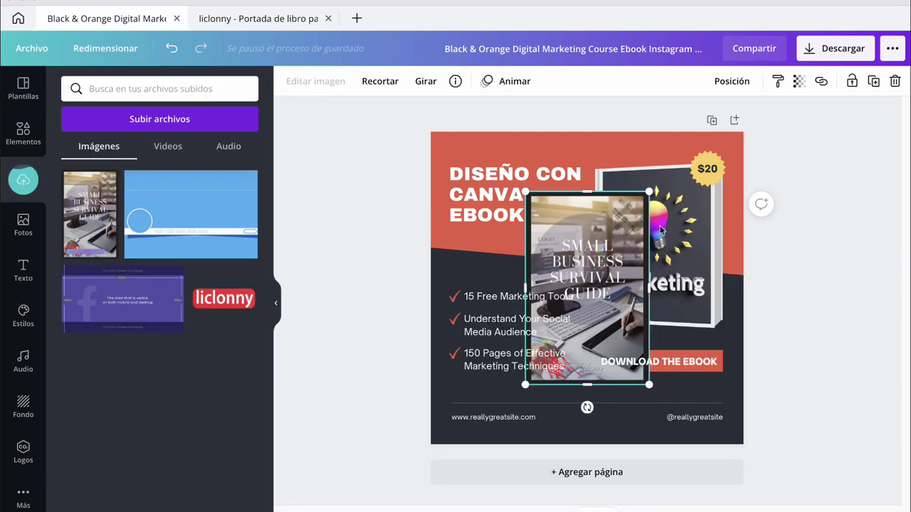
key("Delete")
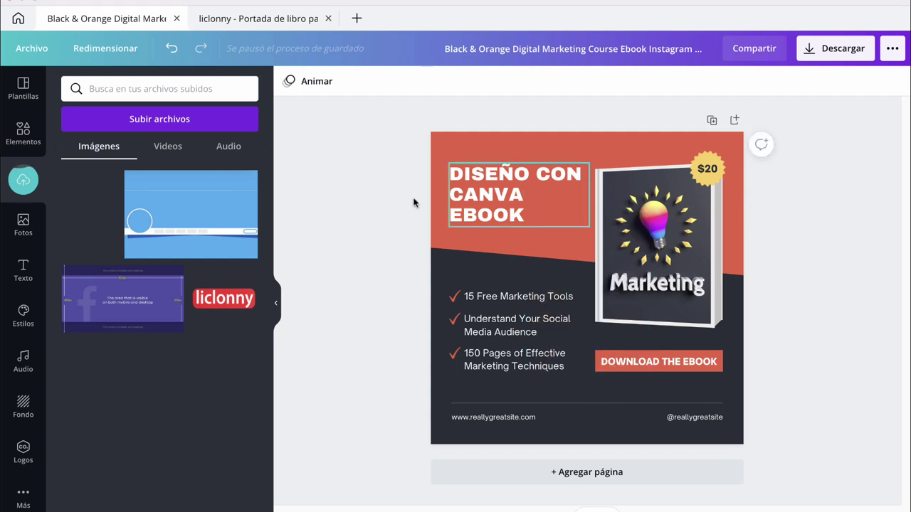
left_click_drag(91, 213, 672, 226)
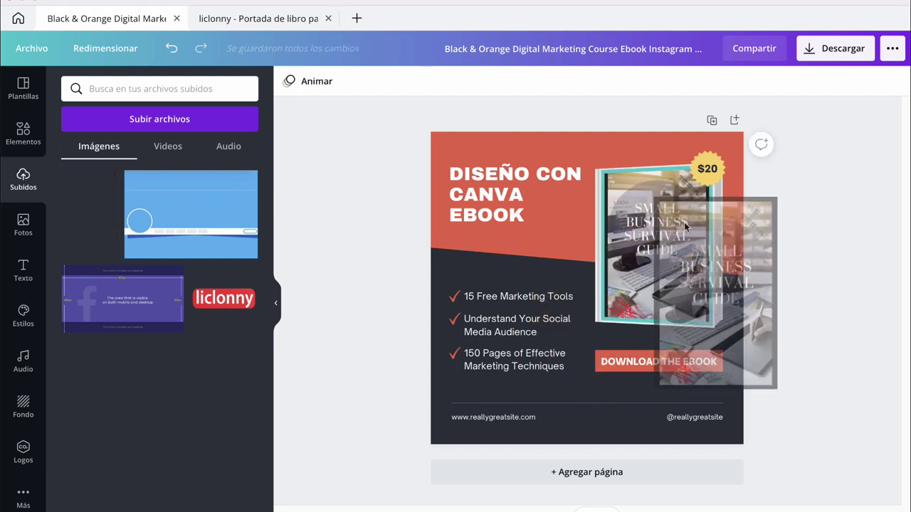
left_click_drag(701, 288, 693, 285)
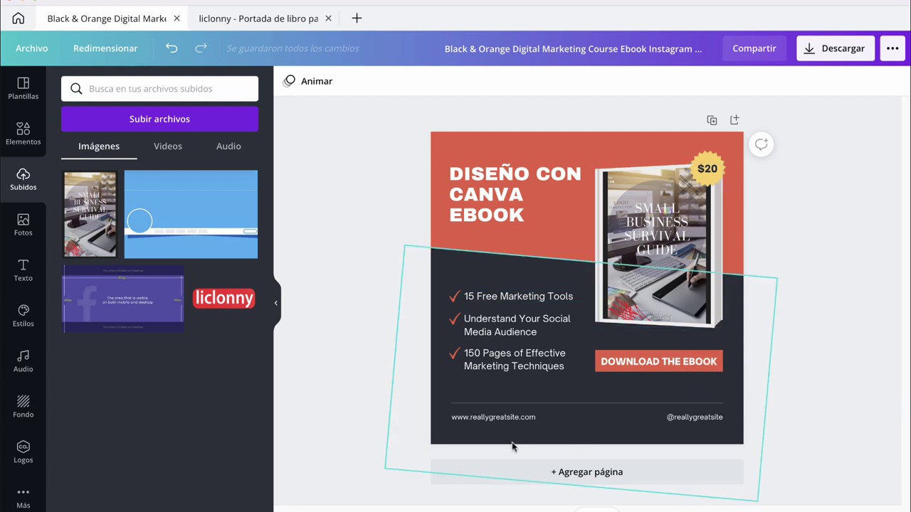
Replace the footer's reallygreatsite website and @ handle with the creator's own website and social handle.
double_click(496, 416)
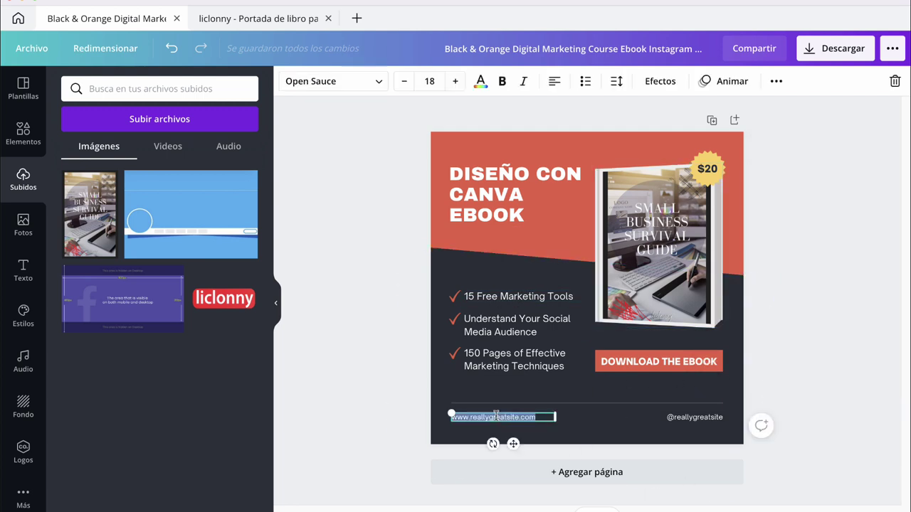
type("www.liclo")
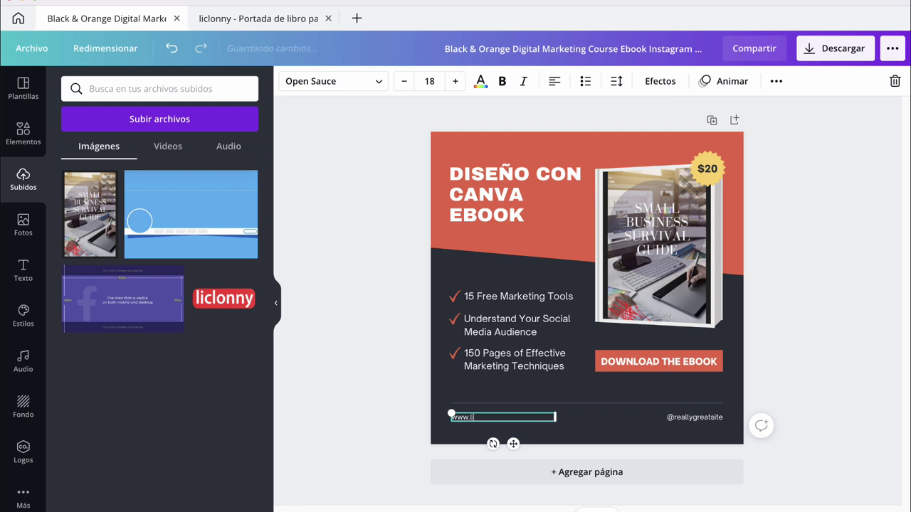
type("nny.com")
double_click(676, 420)
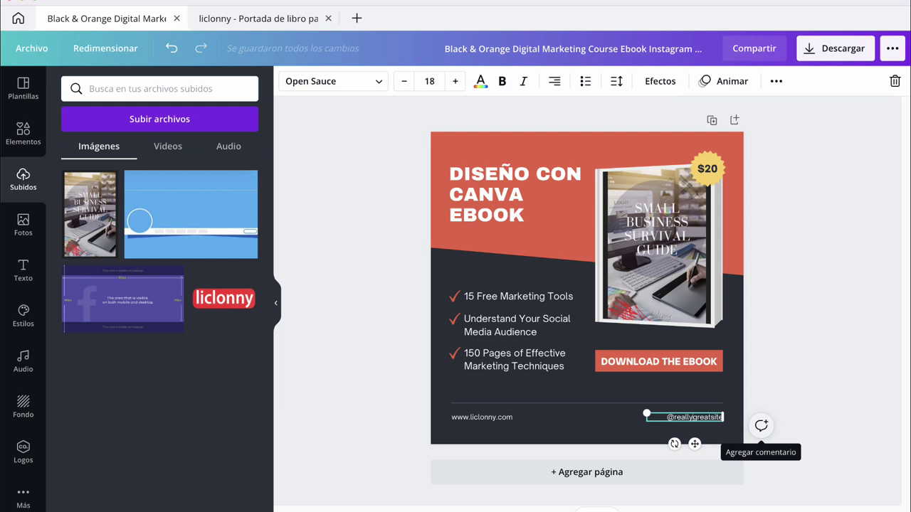
key("BackSpace")
key("BackSpace")
key("BackSpace")
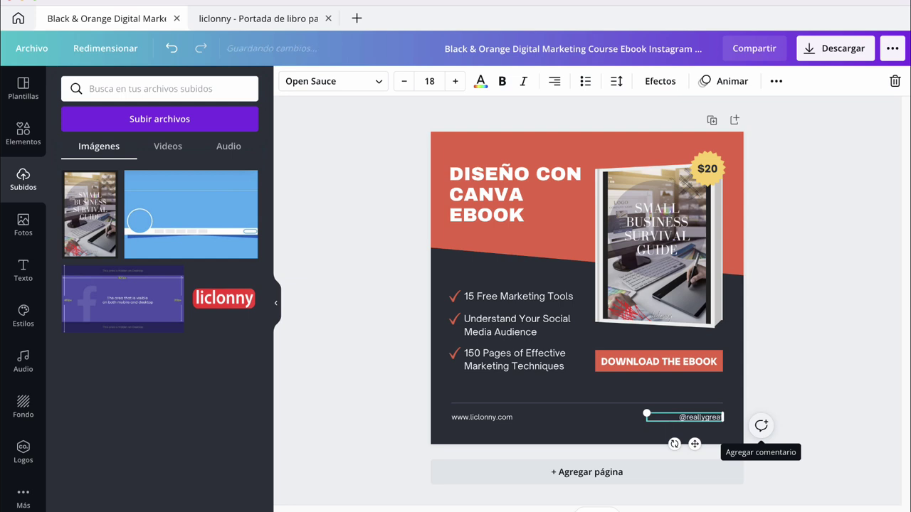
key("BackSpace")
key("BackSpace")
key("BackSpace")
key("BackSpace")
key("BackSpace")
key("BackSpace")
key("BackSpace")
key("BackSpace")
key("BackSpace")
type("onny")
left_click(777, 357)
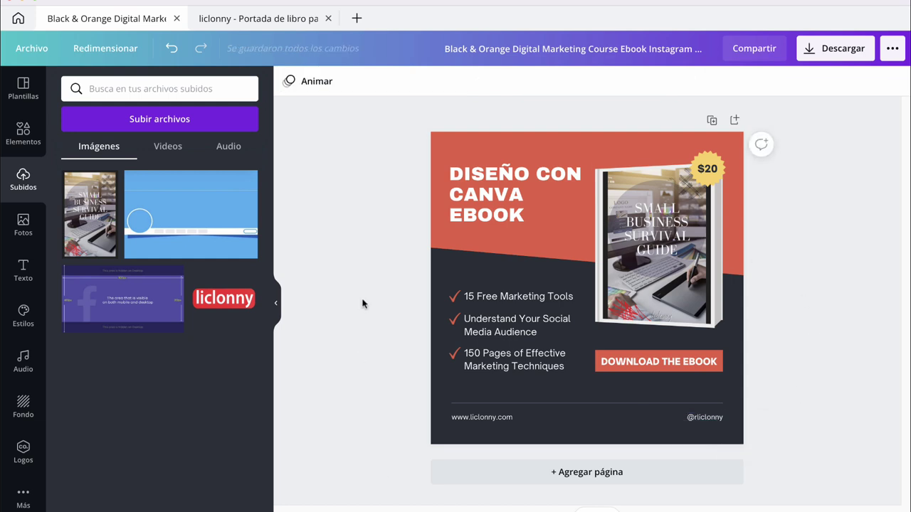